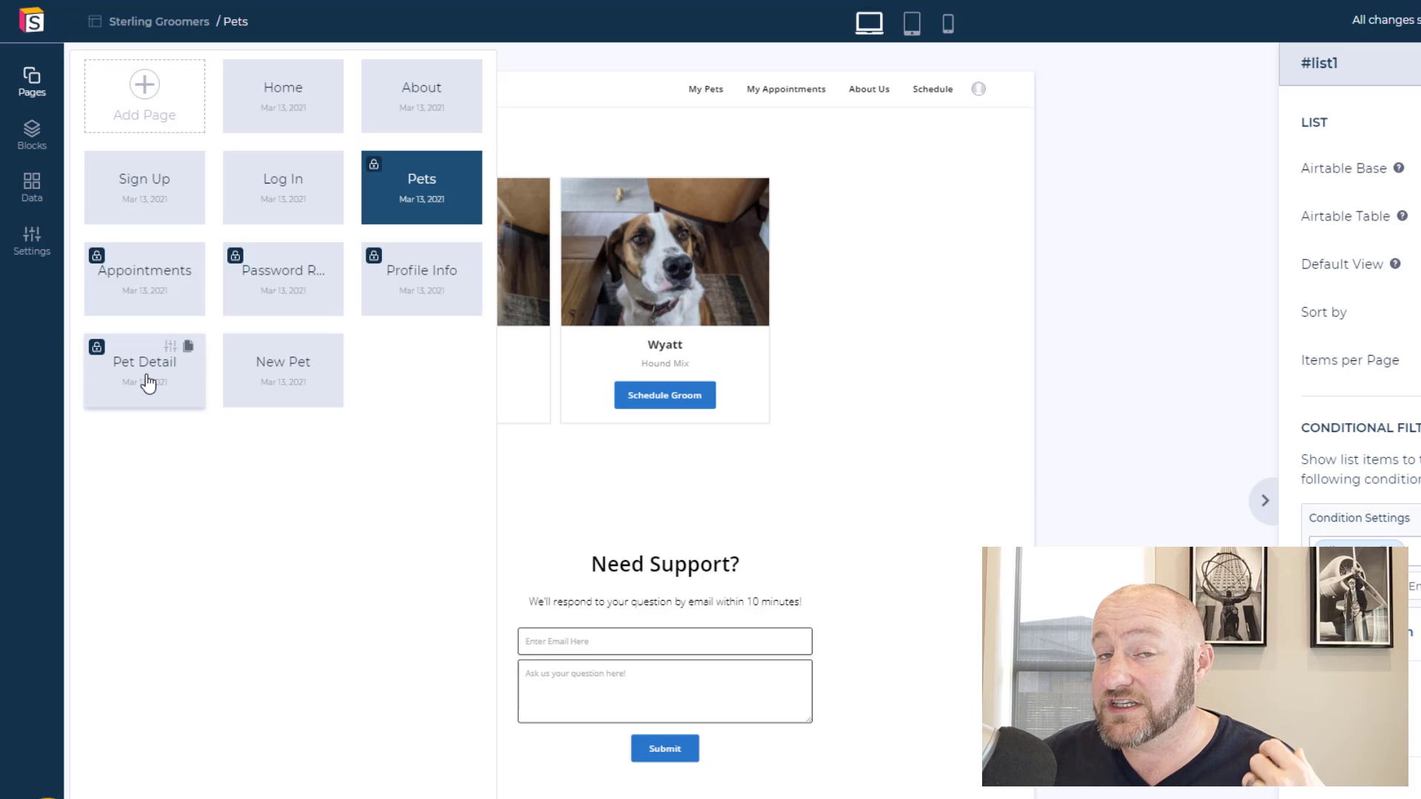
- Review the Pets page, then switch to the Pet Detail page from the Pages list
click(1087, 483)
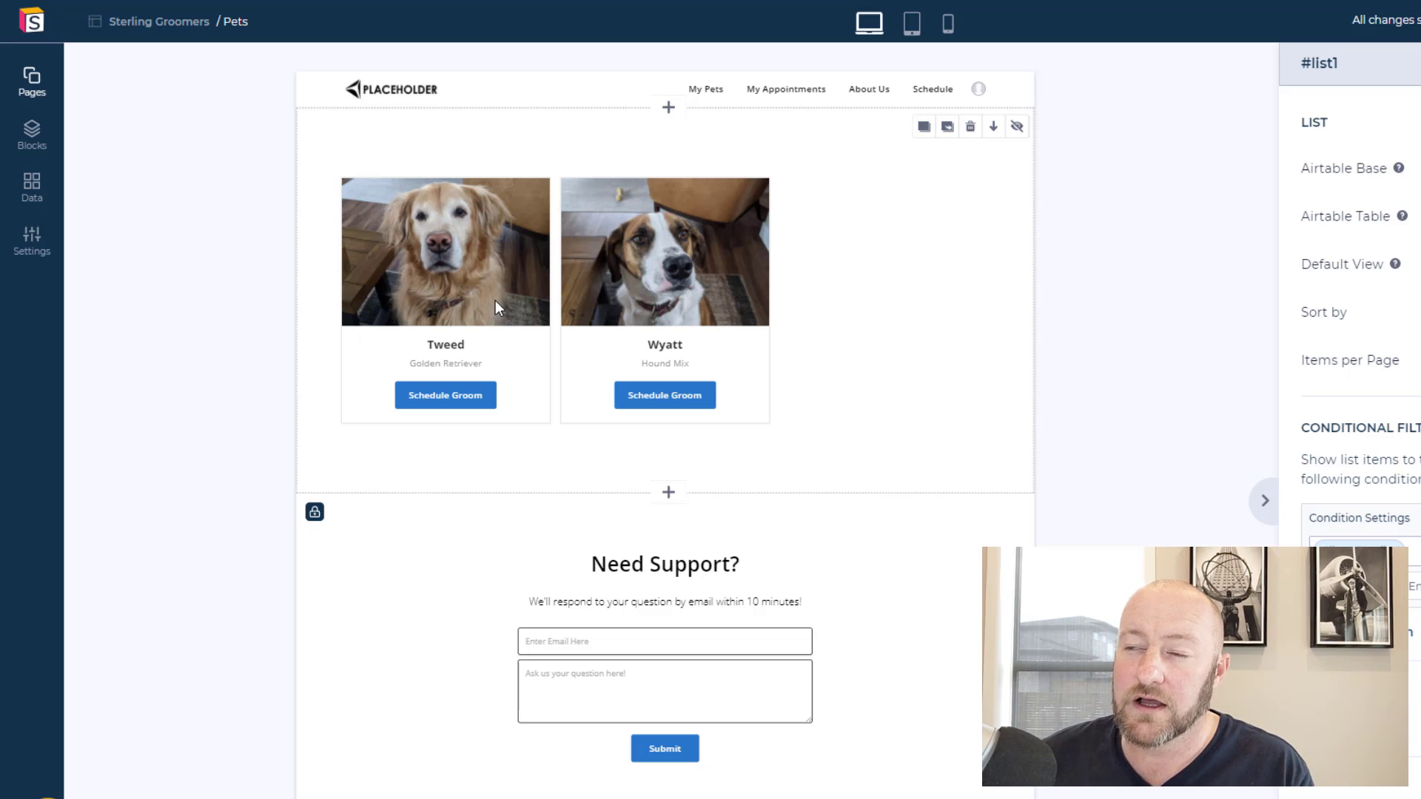
click(23, 96)
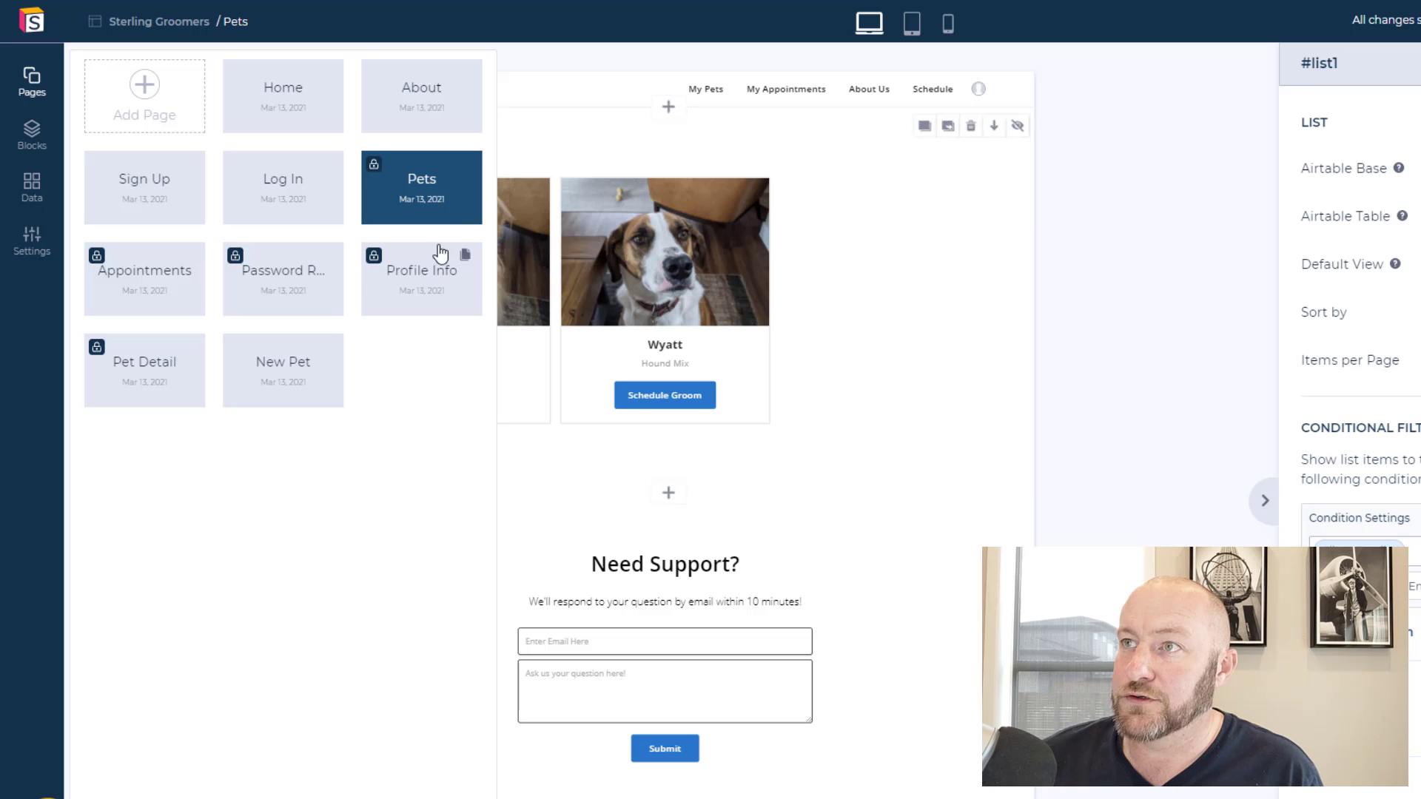
click(442, 211)
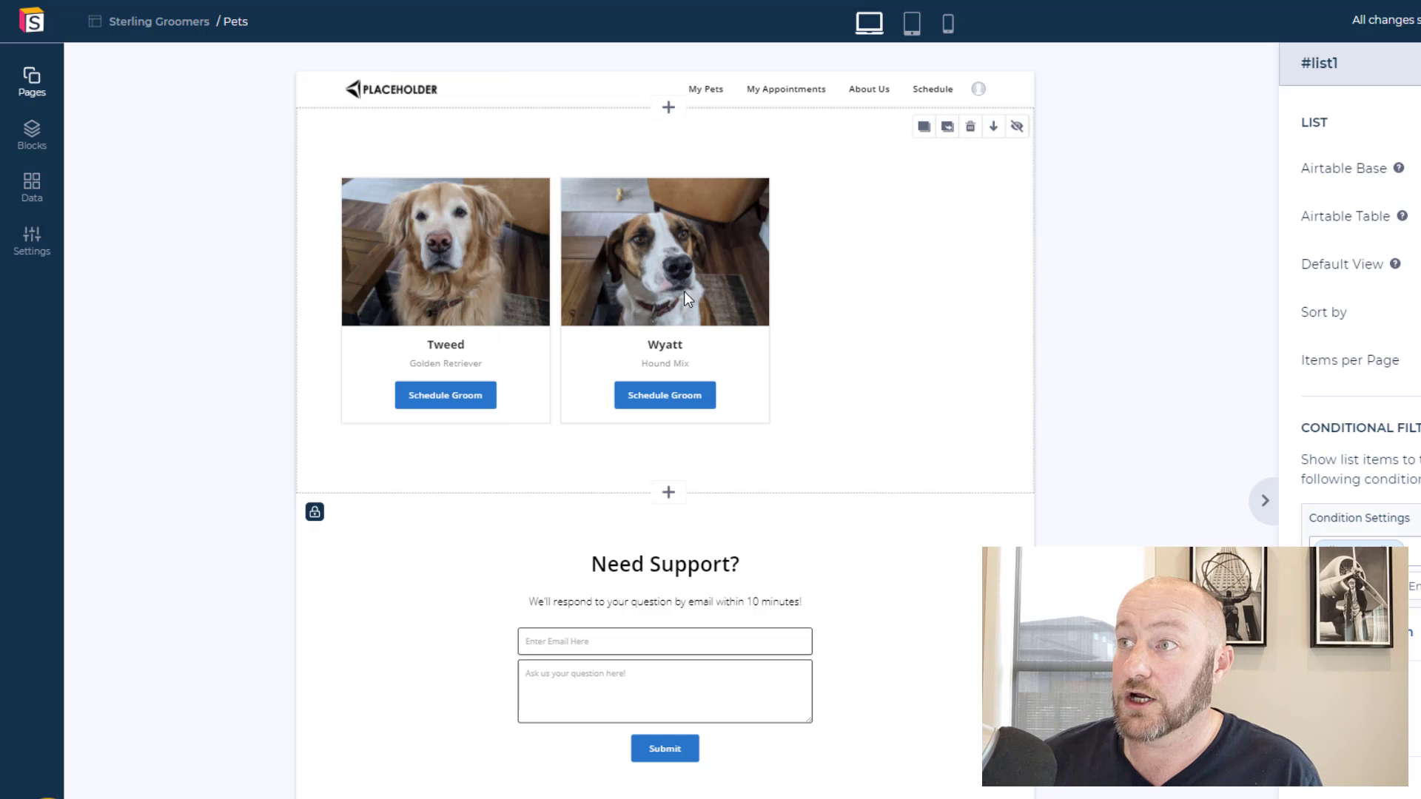
scroll(1406, 614, down, 7)
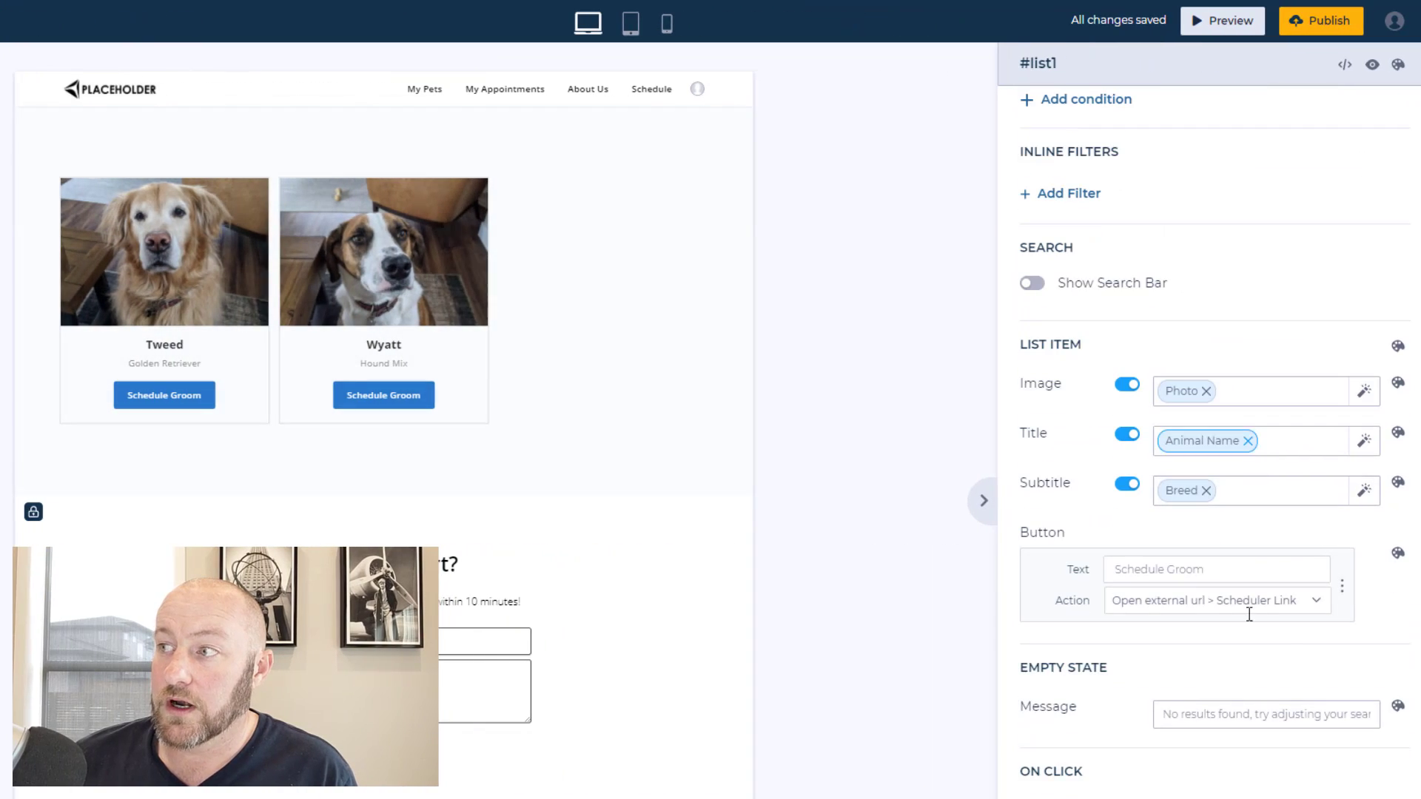
scroll(1249, 614, down, 3)
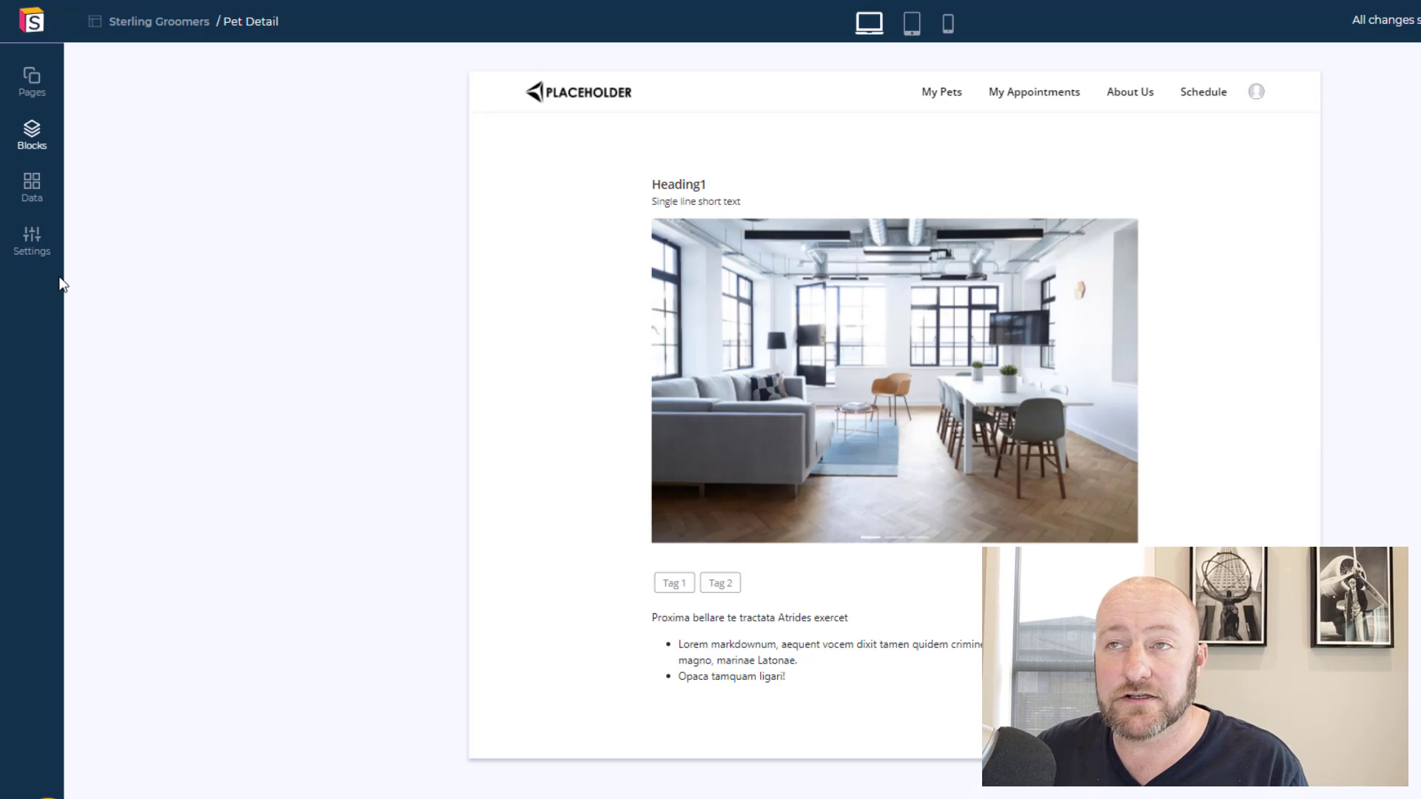
- Browse the List Details block templates, then select the page's detail block to view its item fields
click(26, 141)
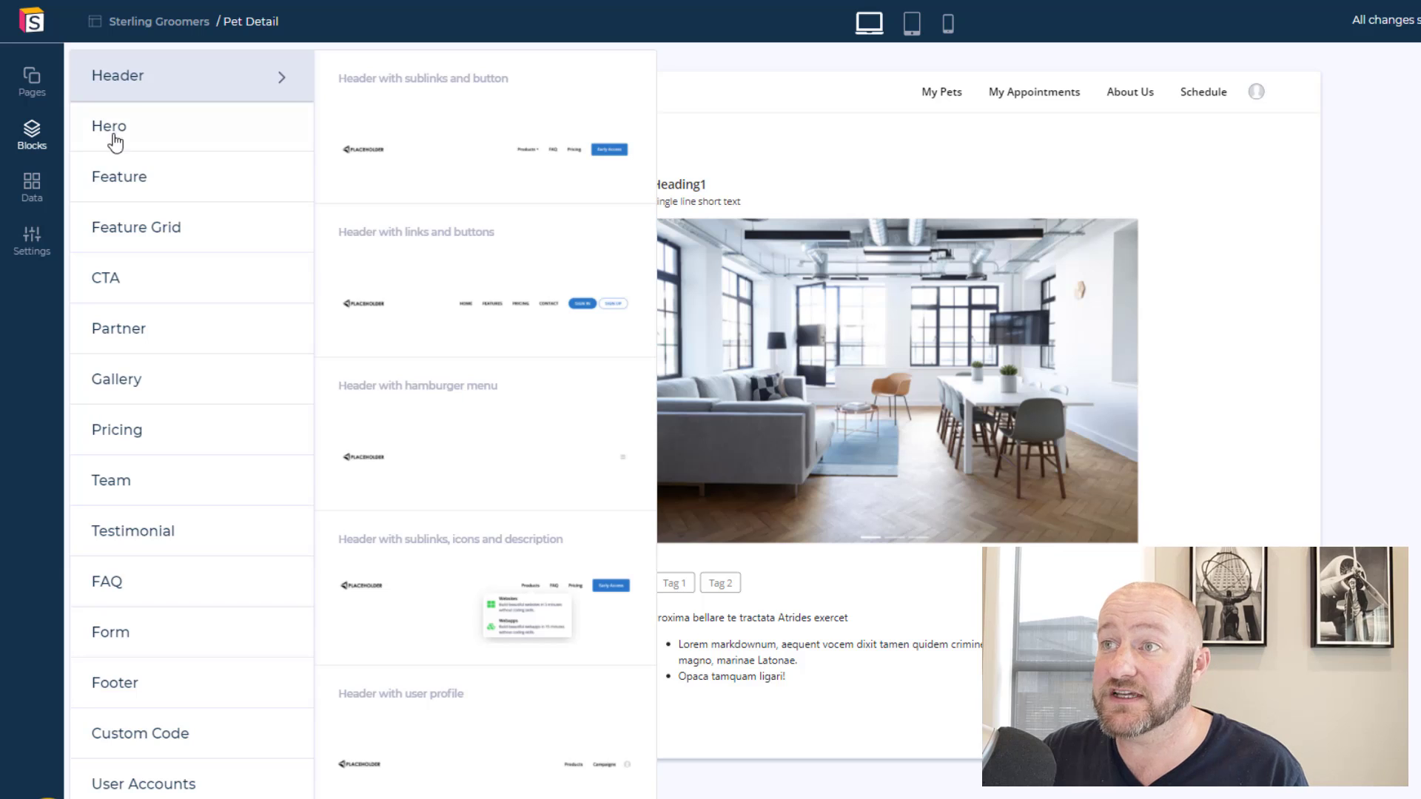
scroll(159, 647, down, 1)
scroll(159, 647, down, 1)
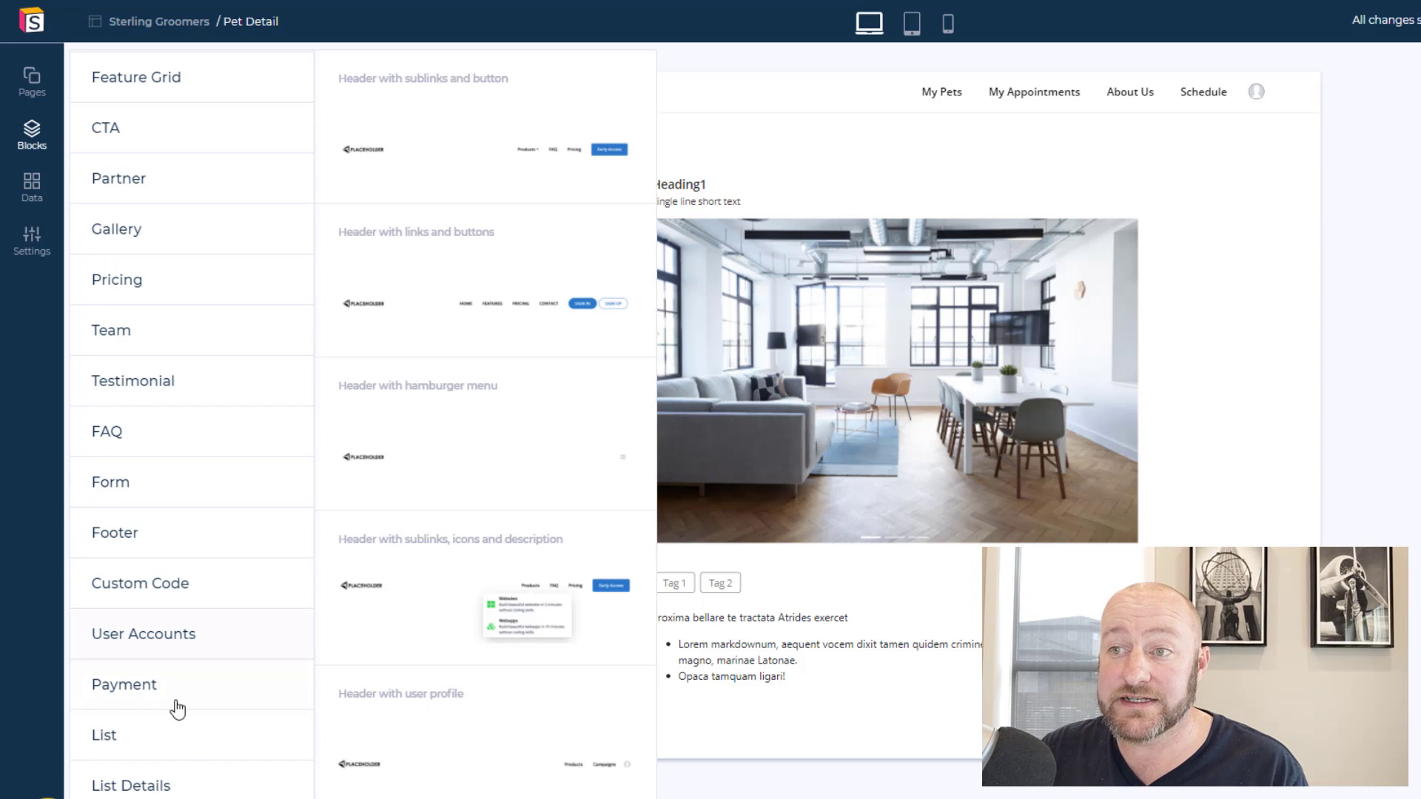
click(160, 786)
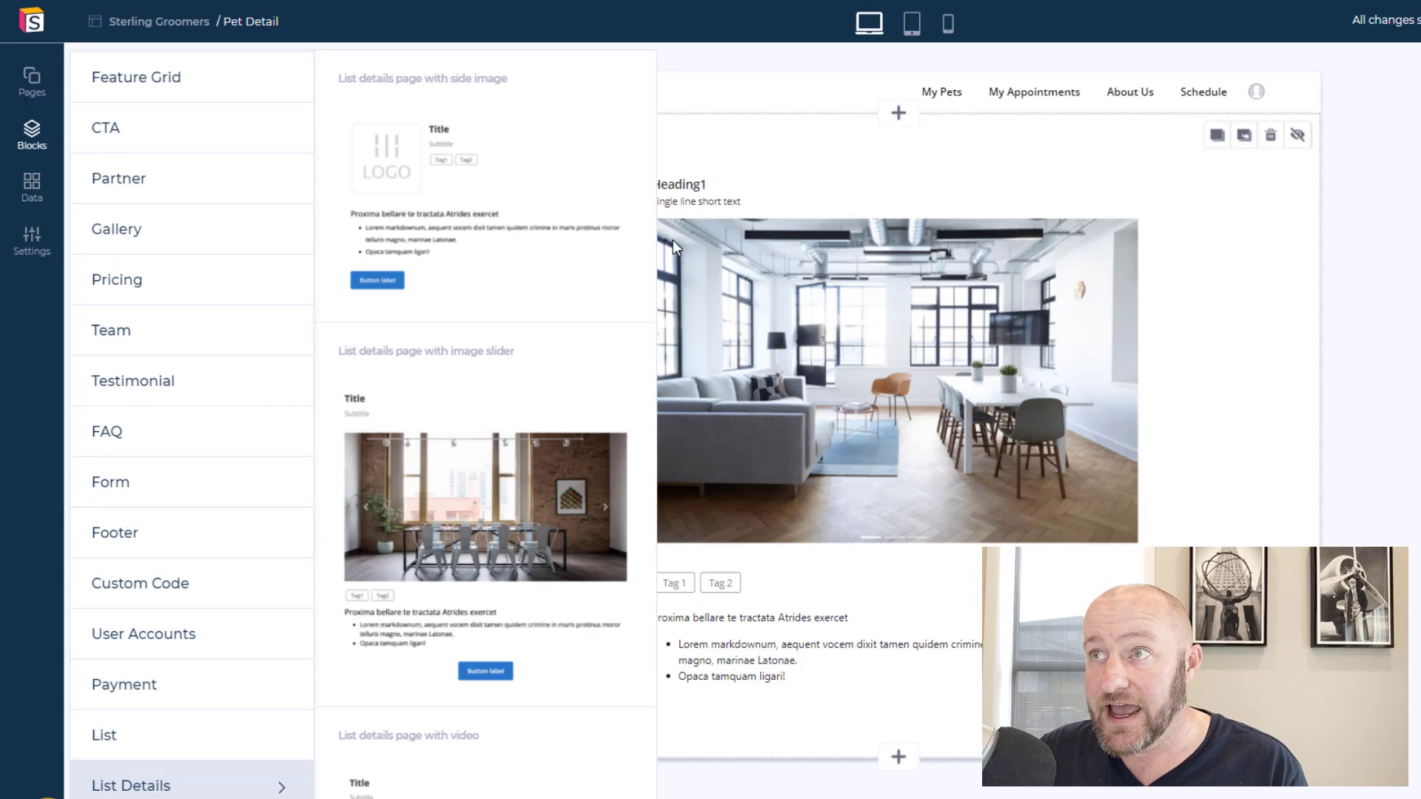
scroll(492, 672, down, 2)
scroll(491, 669, down, 1)
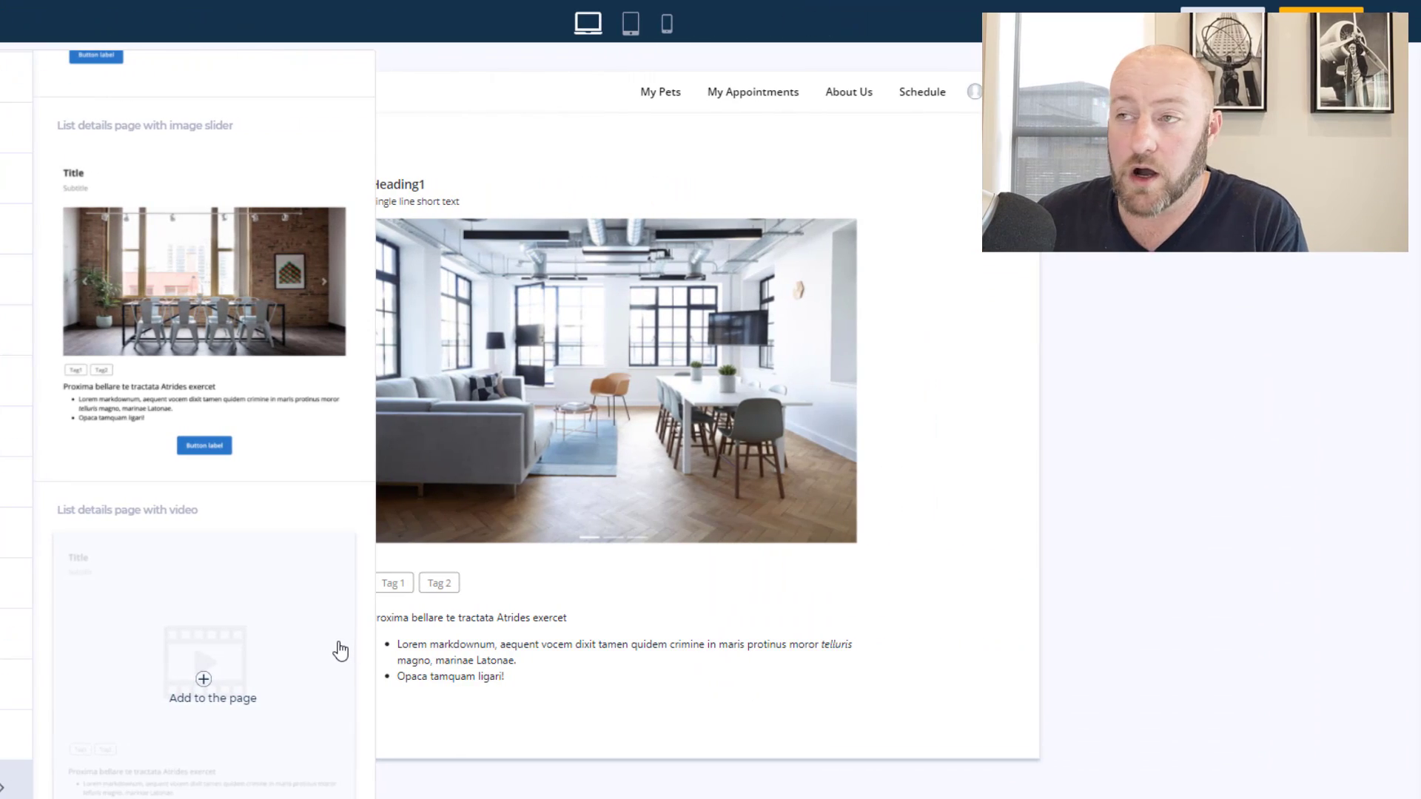
click(627, 389)
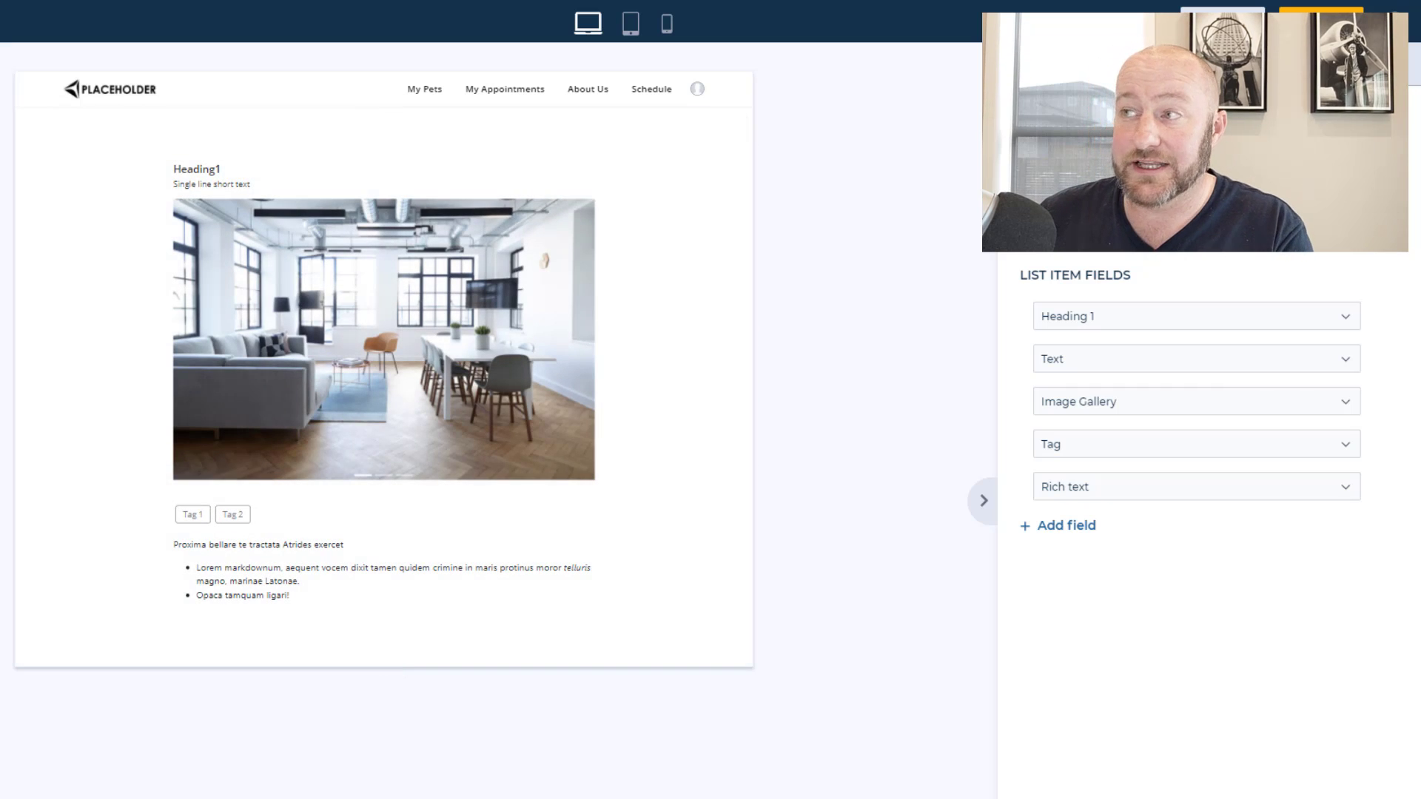
- Map the Heading 1 content to Animal Name so it reads Tweed, and review its text style
click(1162, 319)
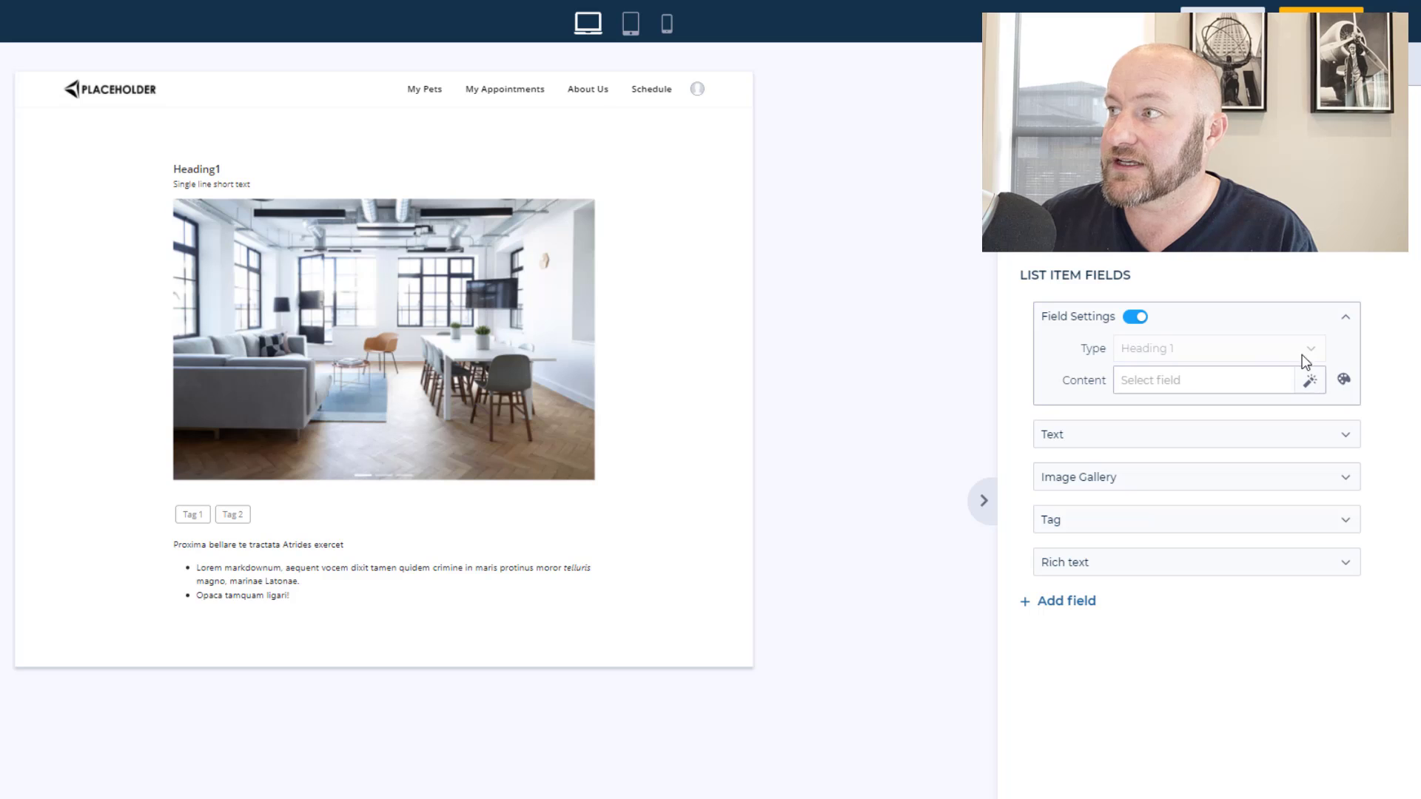
click(1220, 381)
click(1202, 447)
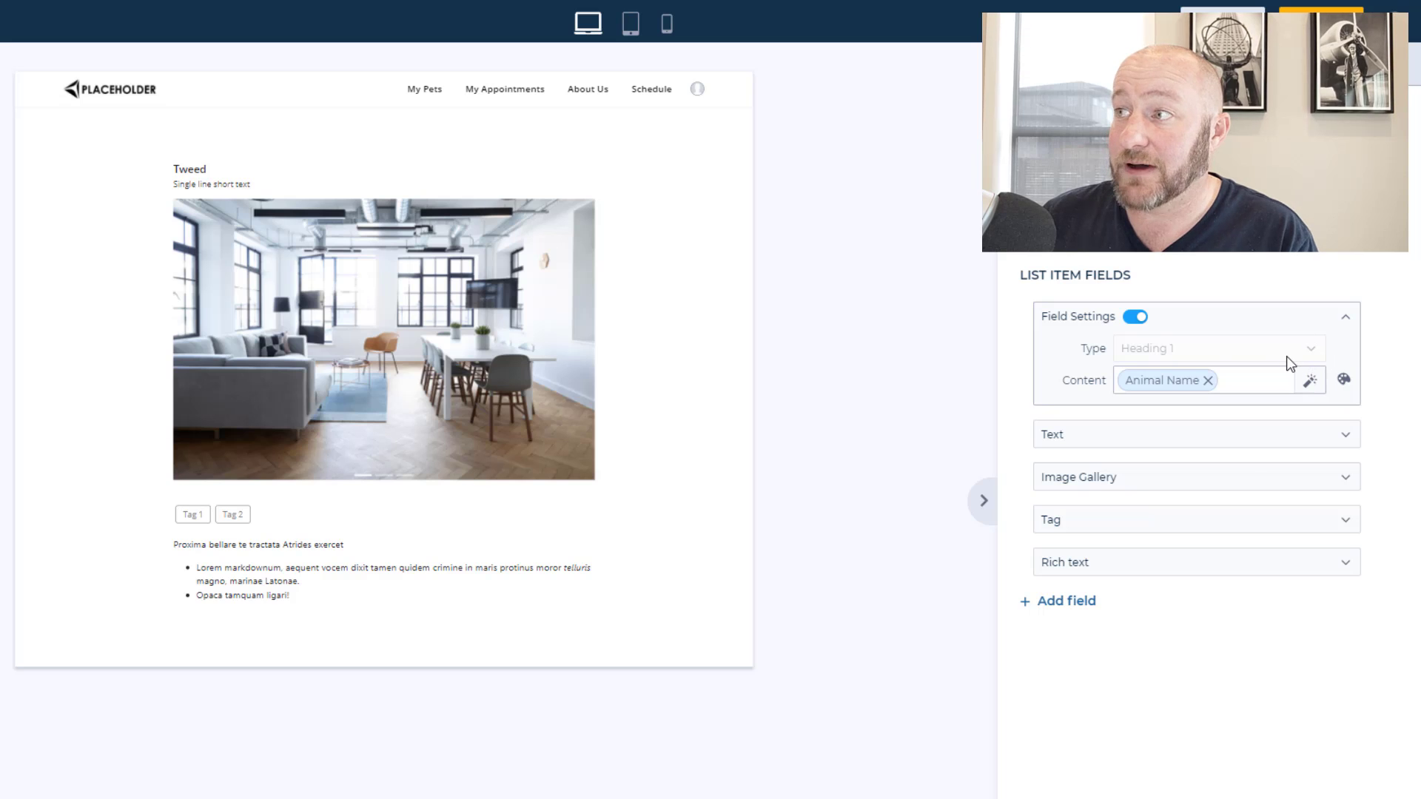
click(1134, 317)
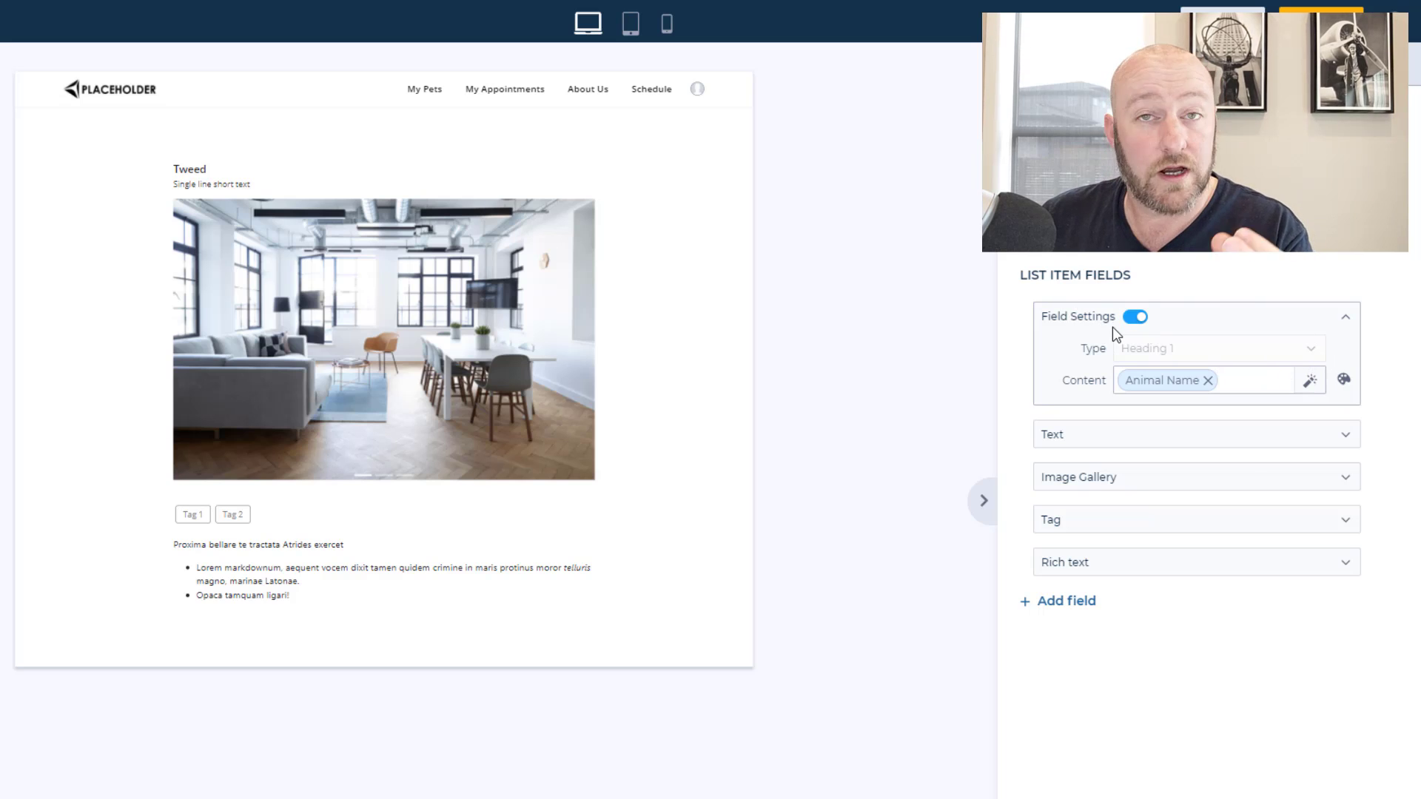
click(1343, 380)
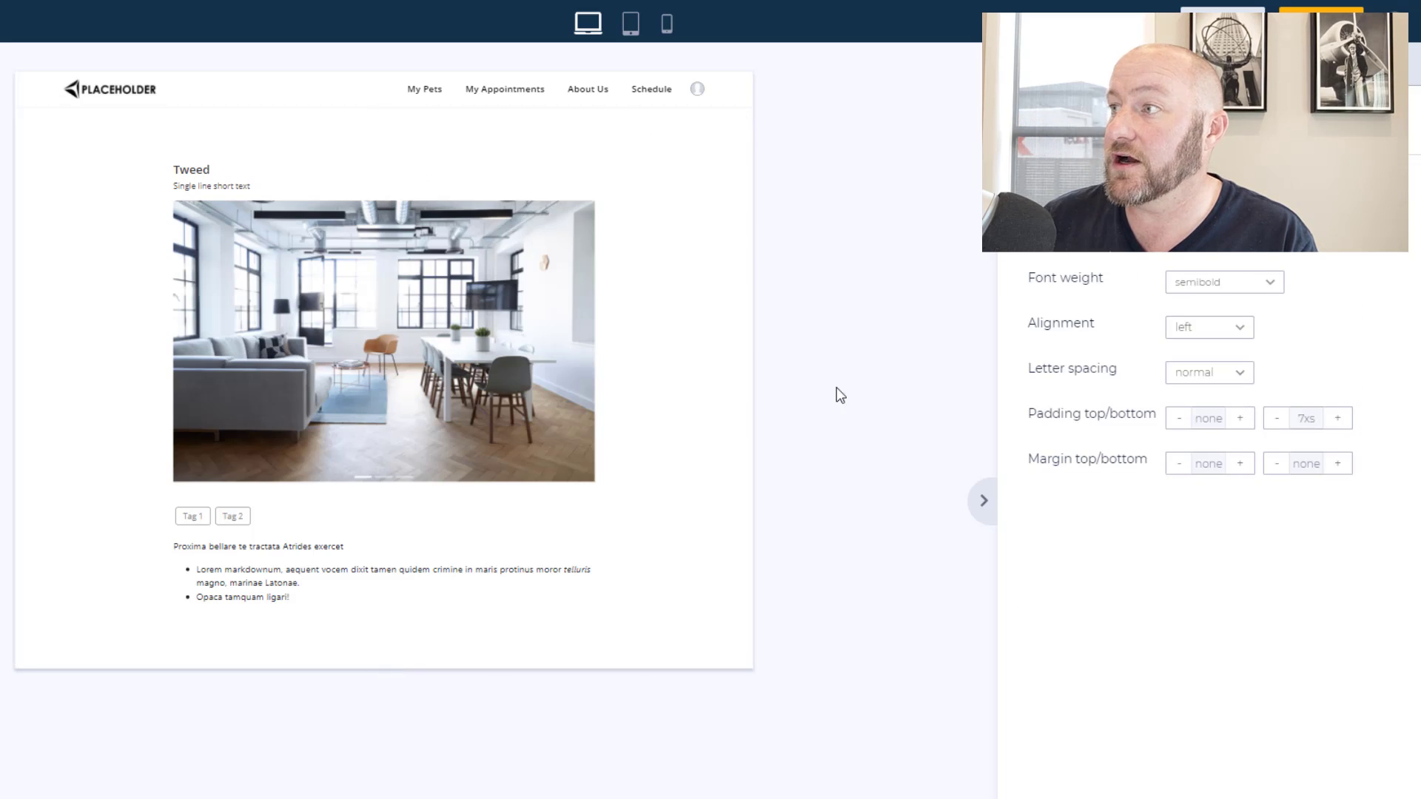
click(1021, 215)
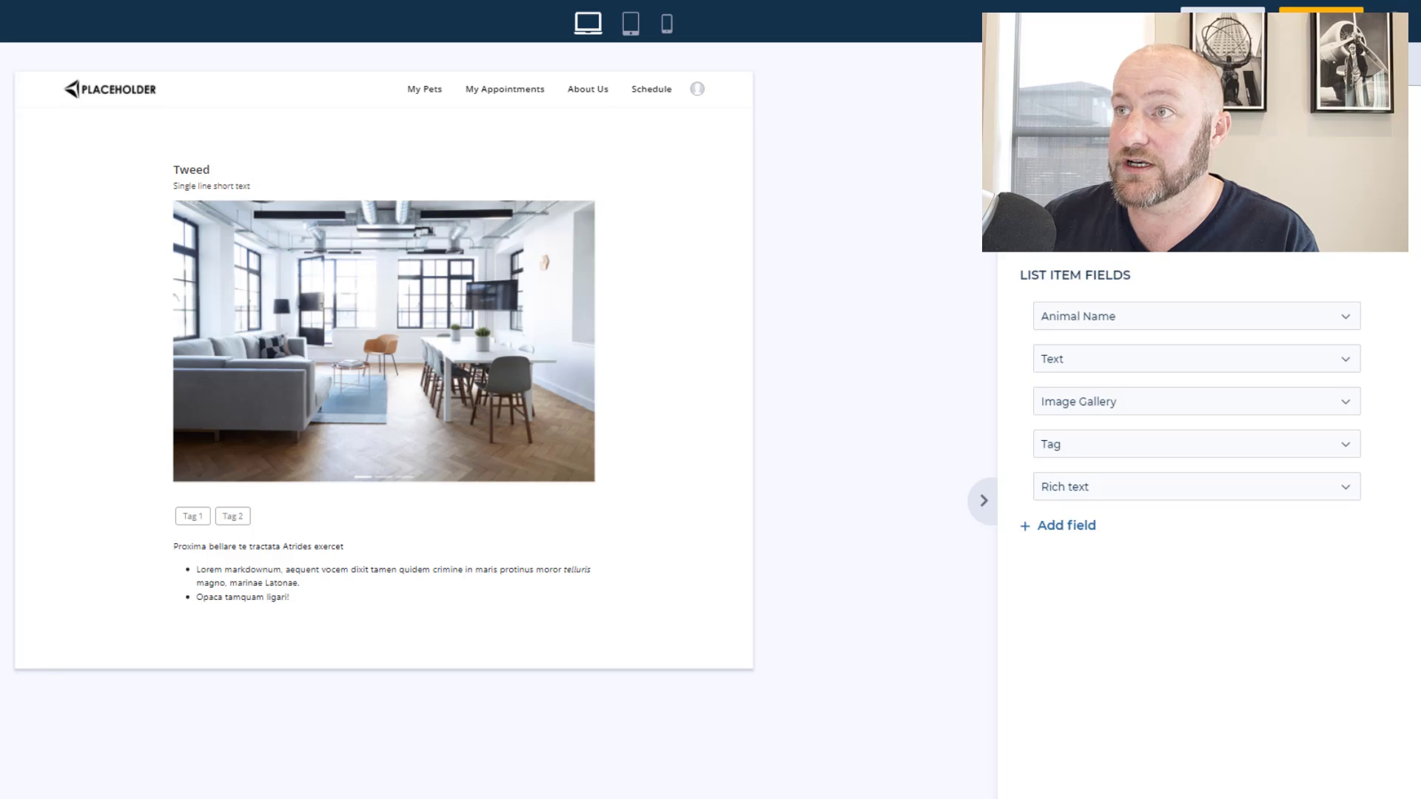
- Map the Text field to Allergens and the Image Gallery to the pet's Photo
click(1077, 362)
click(1156, 429)
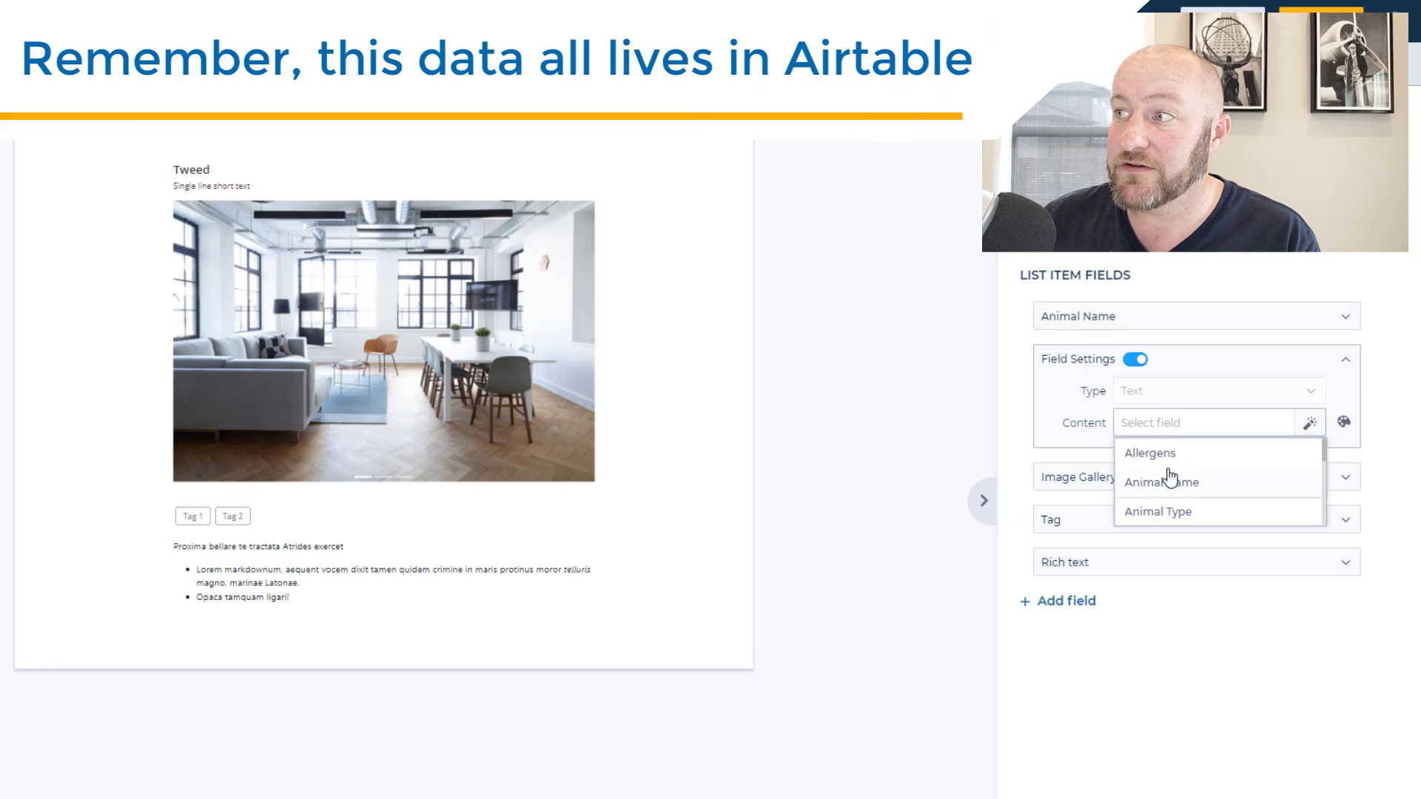
click(1164, 460)
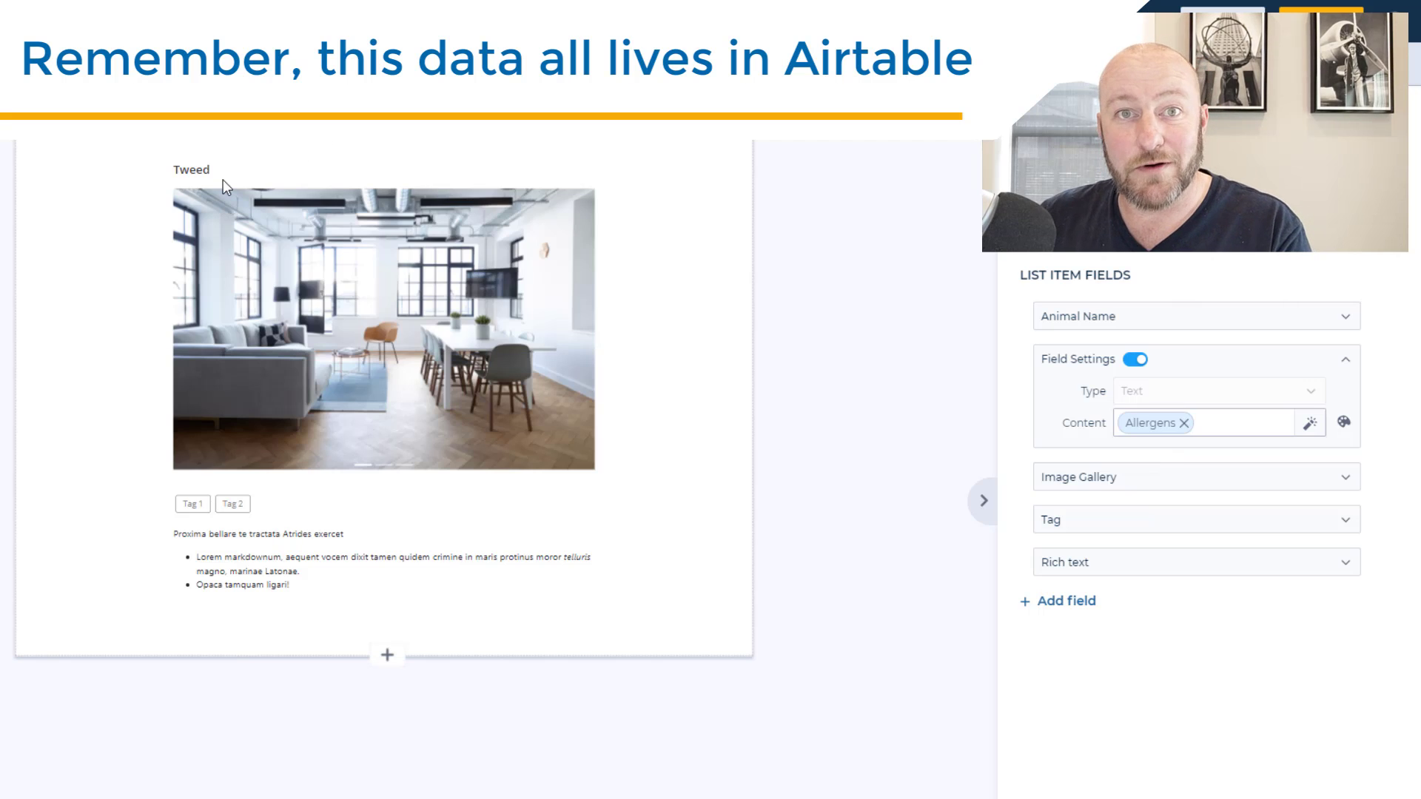
click(1161, 480)
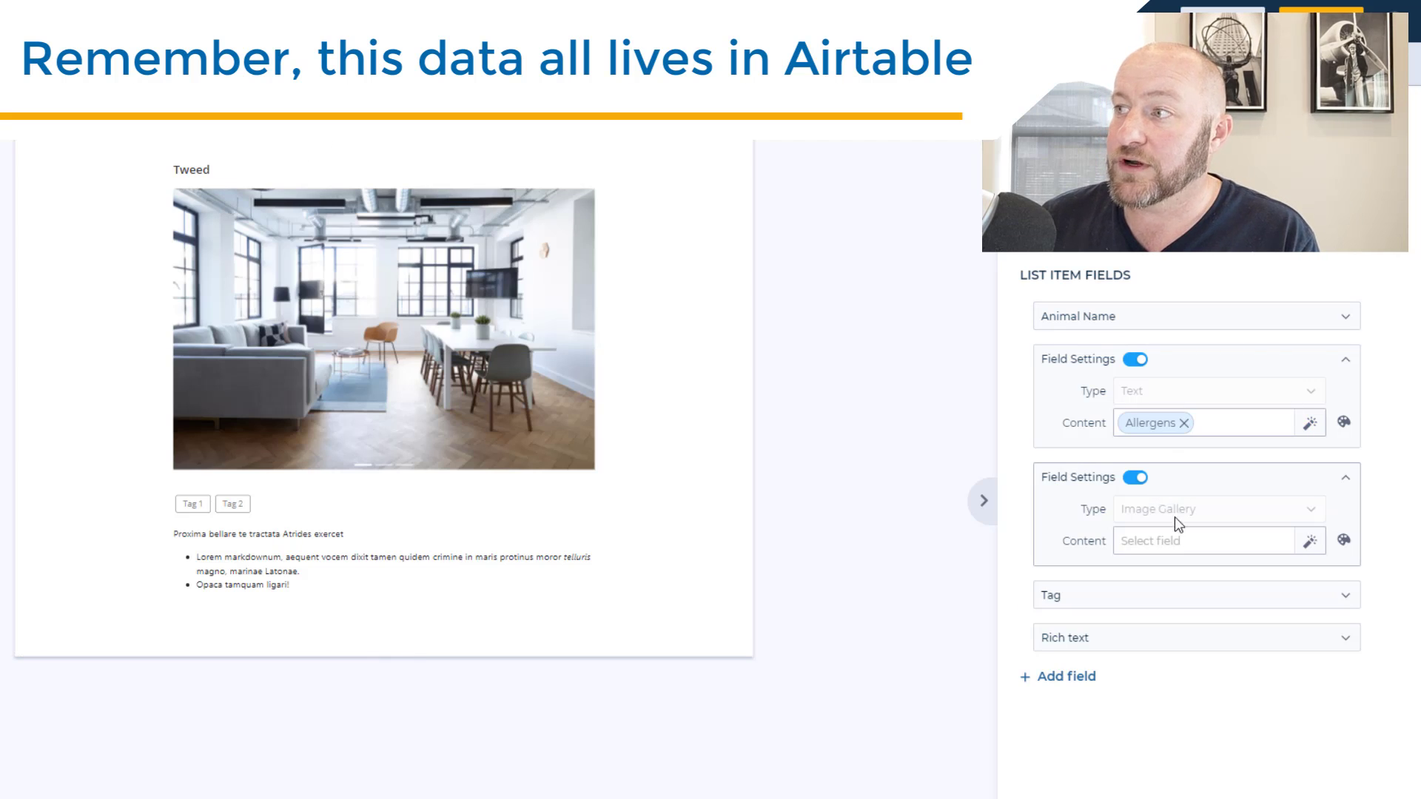
click(1168, 547)
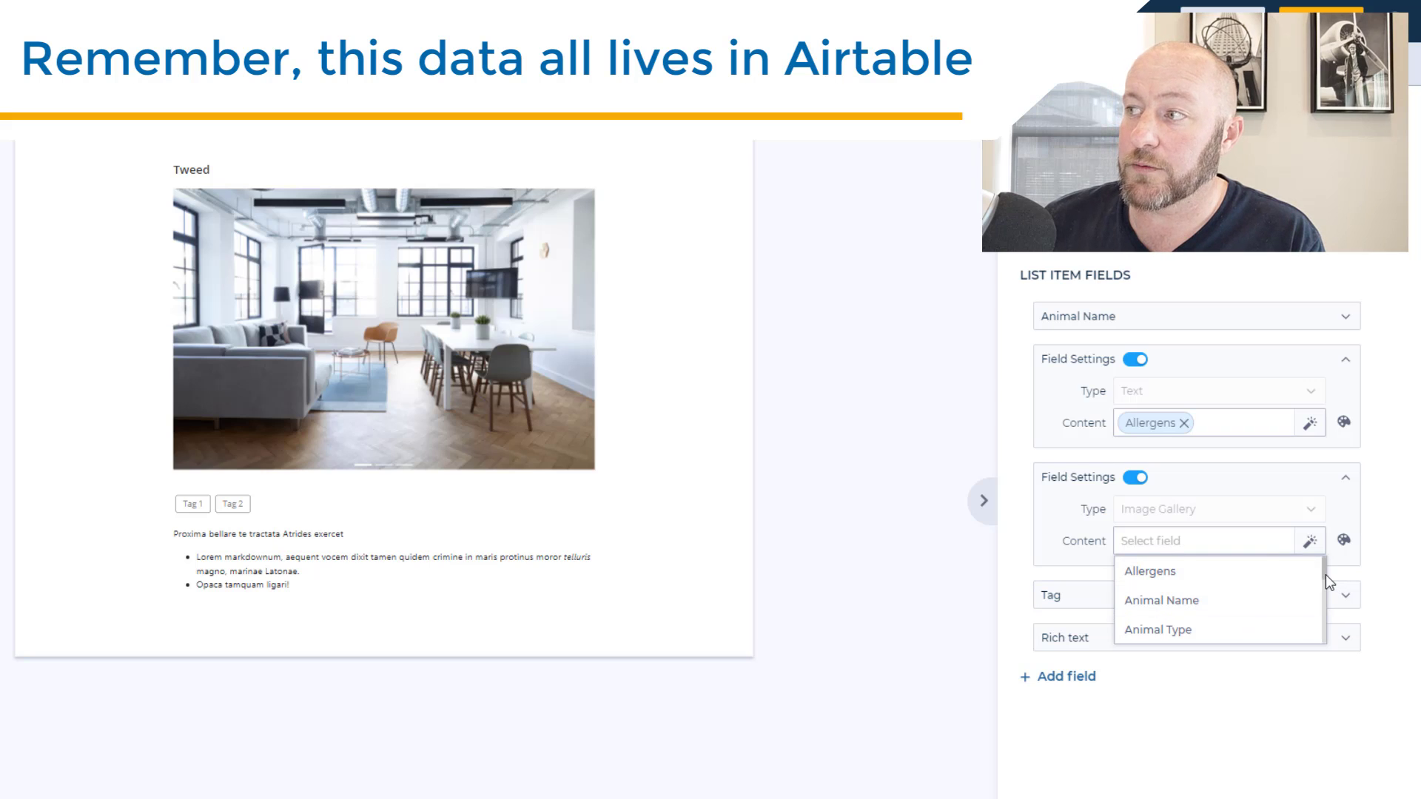
drag(1325, 578, 1326, 623)
click(1143, 629)
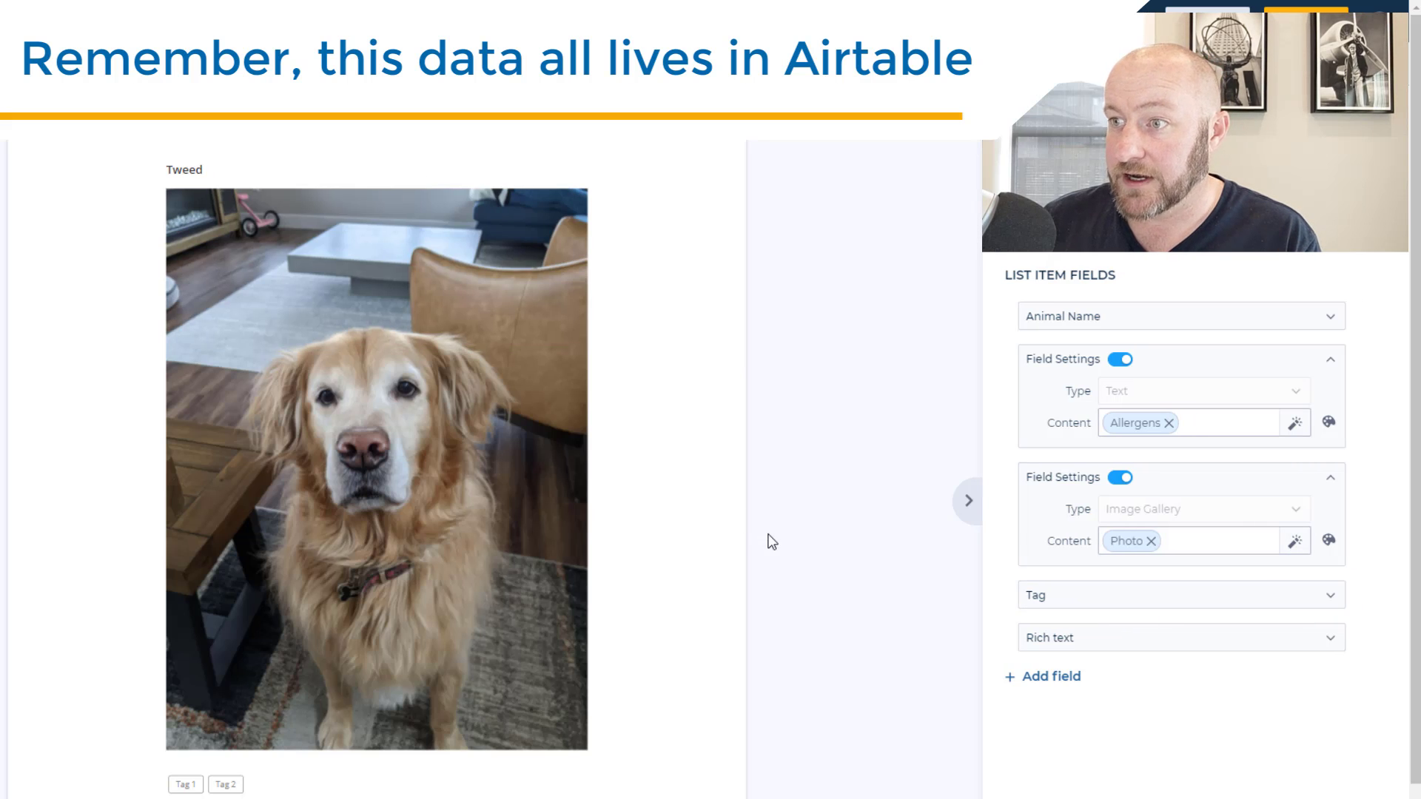
- Turn off the Tag field so tags no longer show on the detail page
scroll(614, 534, down, 1)
click(1091, 596)
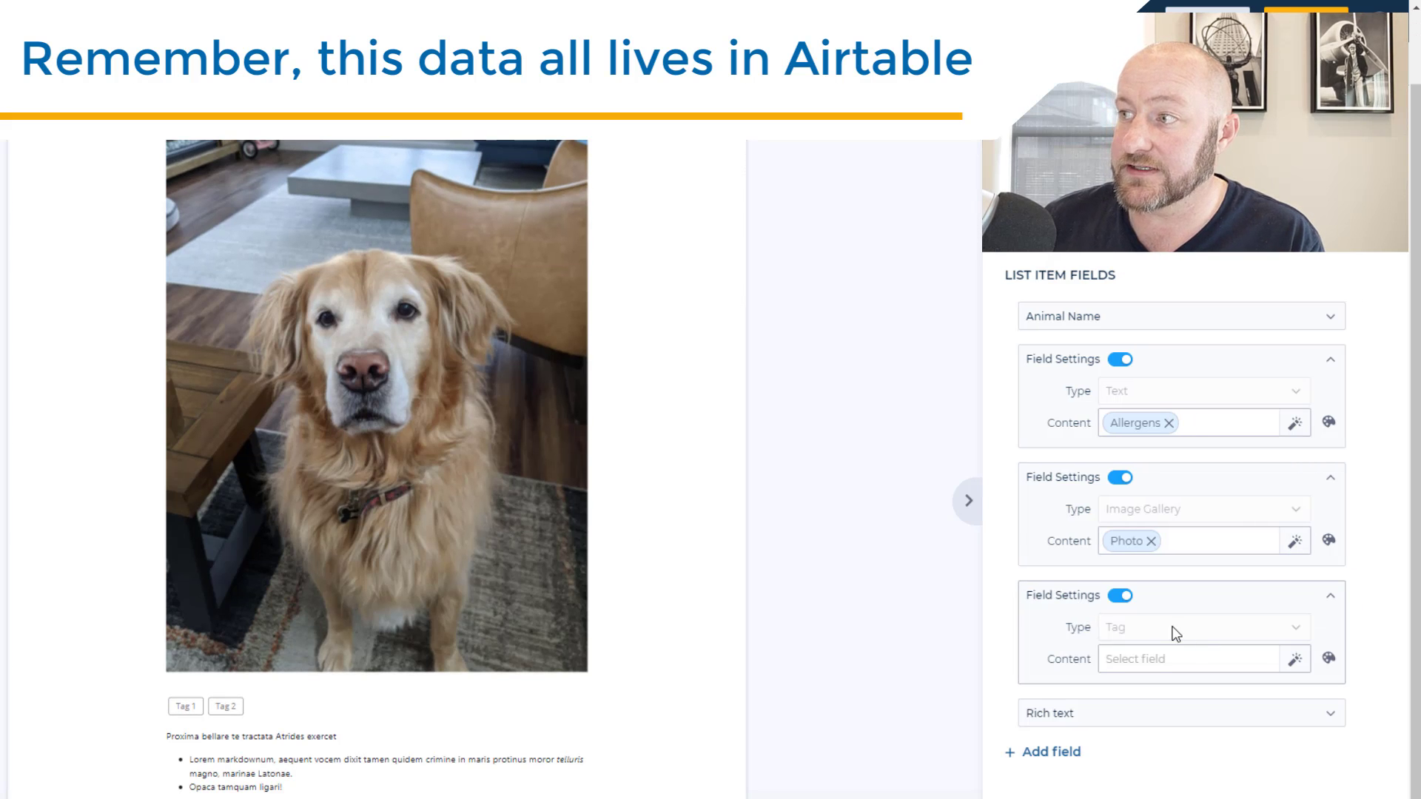
scroll(1176, 634, down, 1)
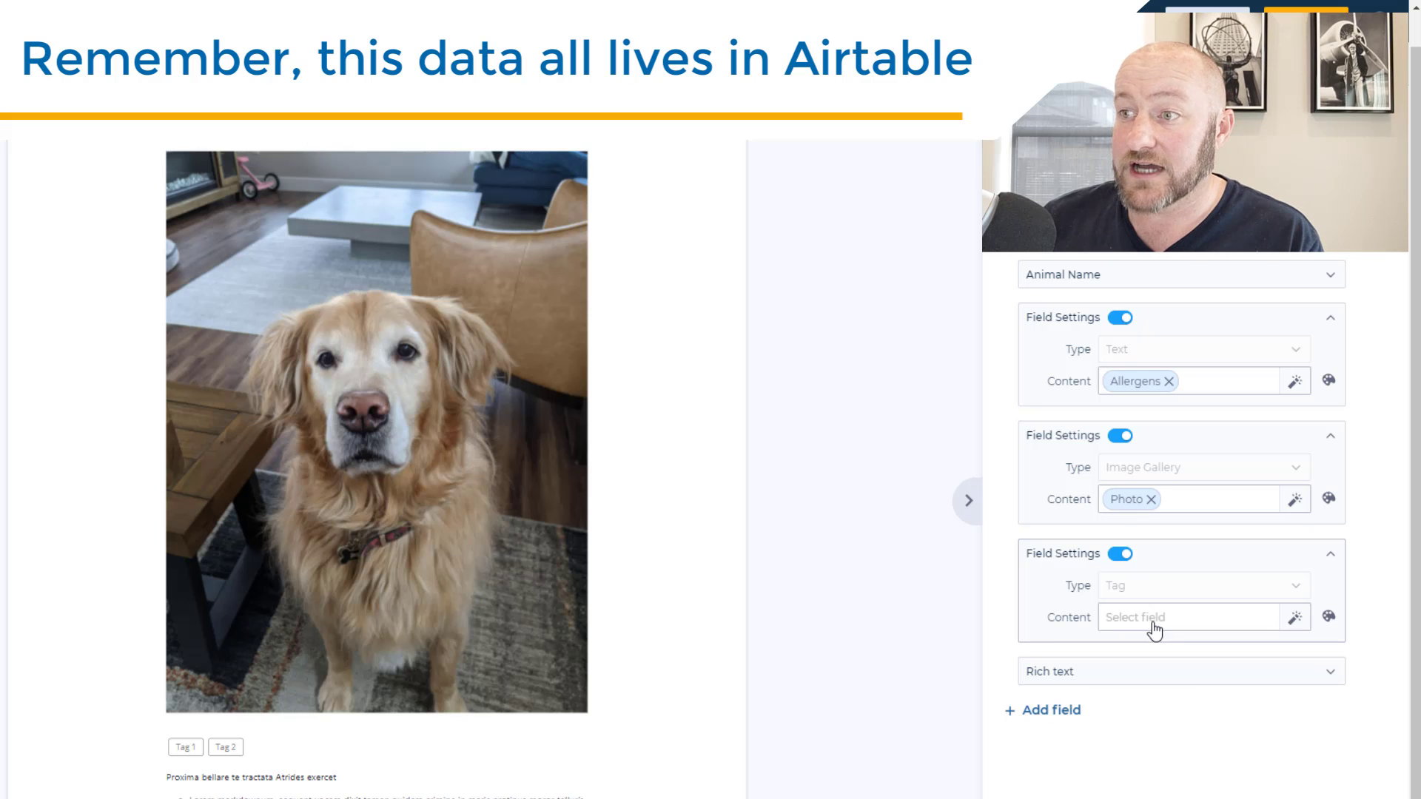
click(1113, 561)
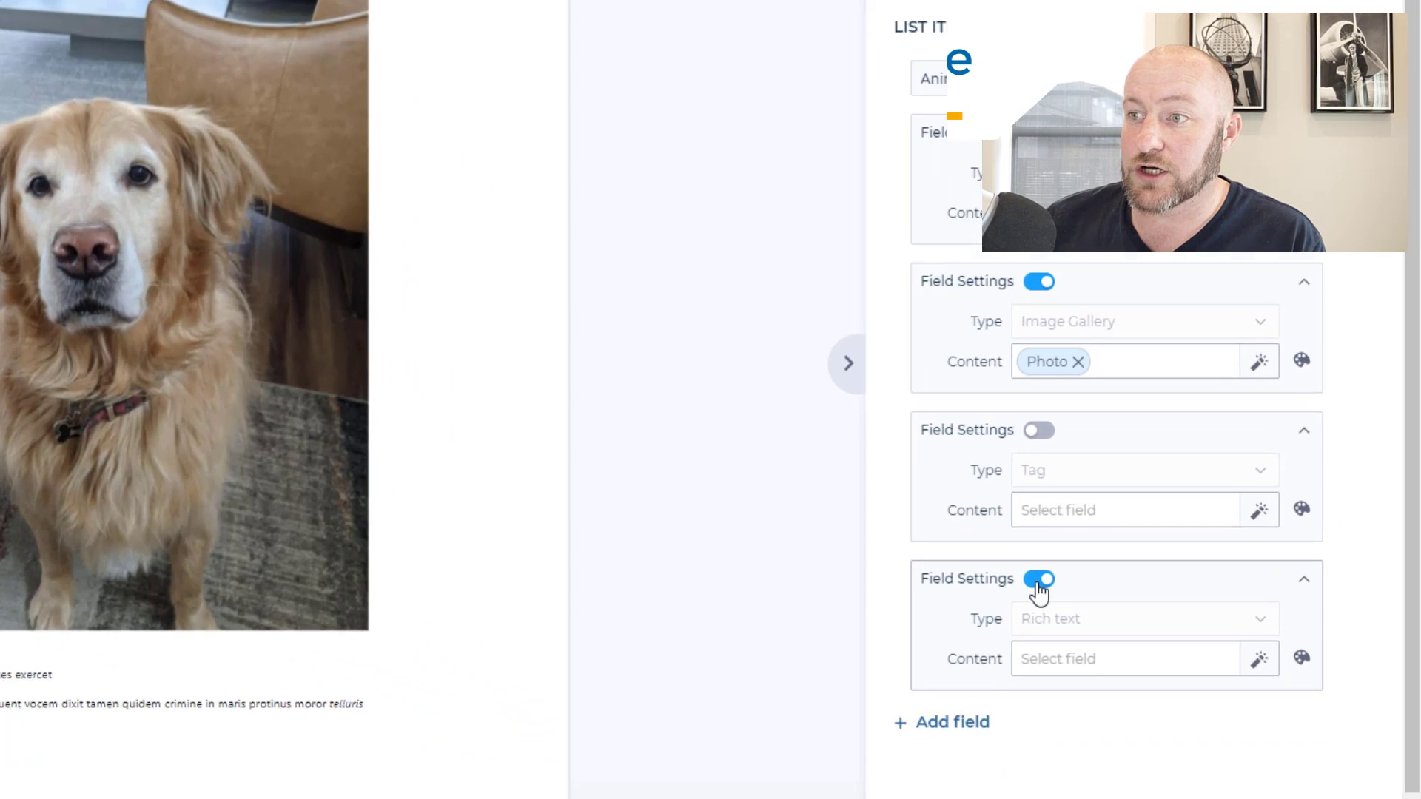
- Add a new field to the detail block and keep its type as Text
click(1119, 670)
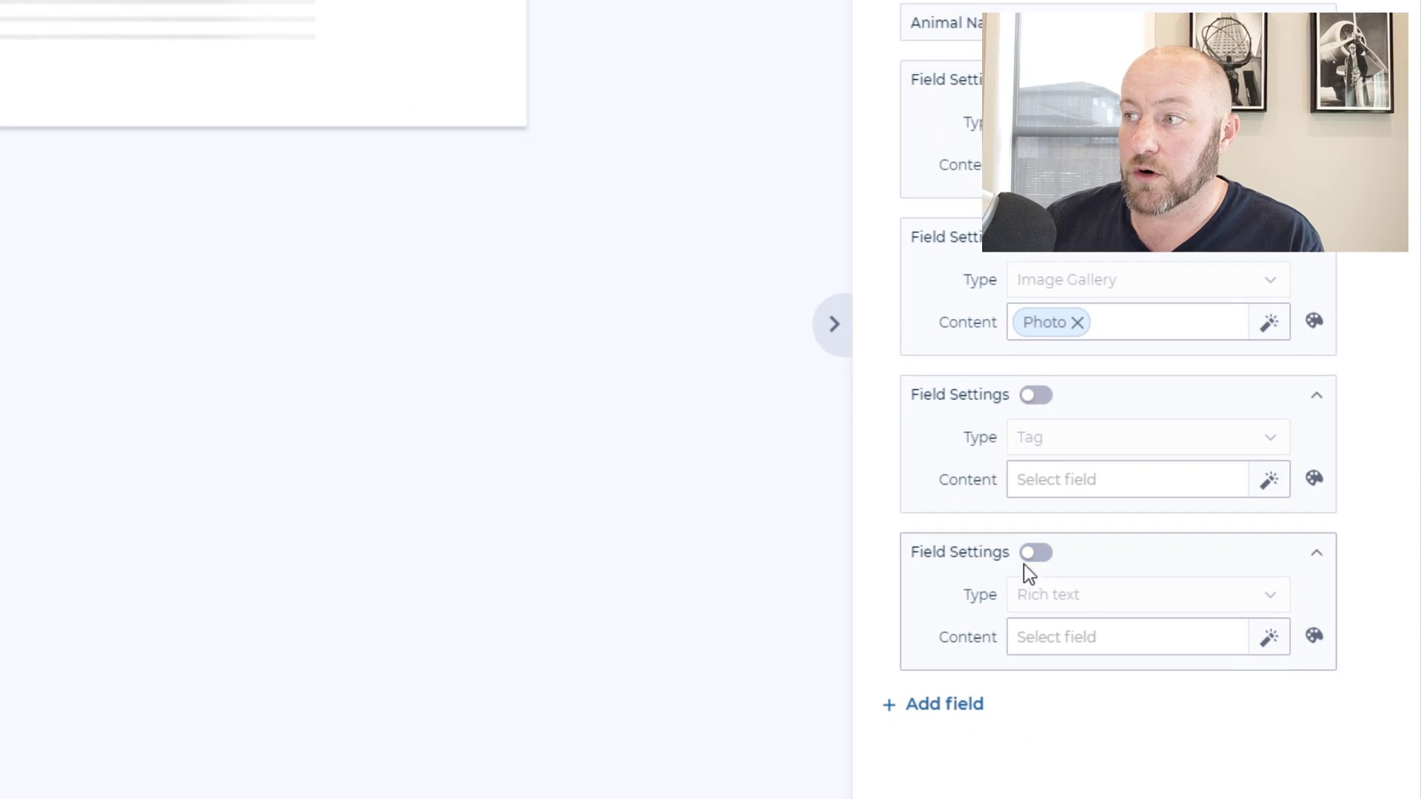
click(941, 709)
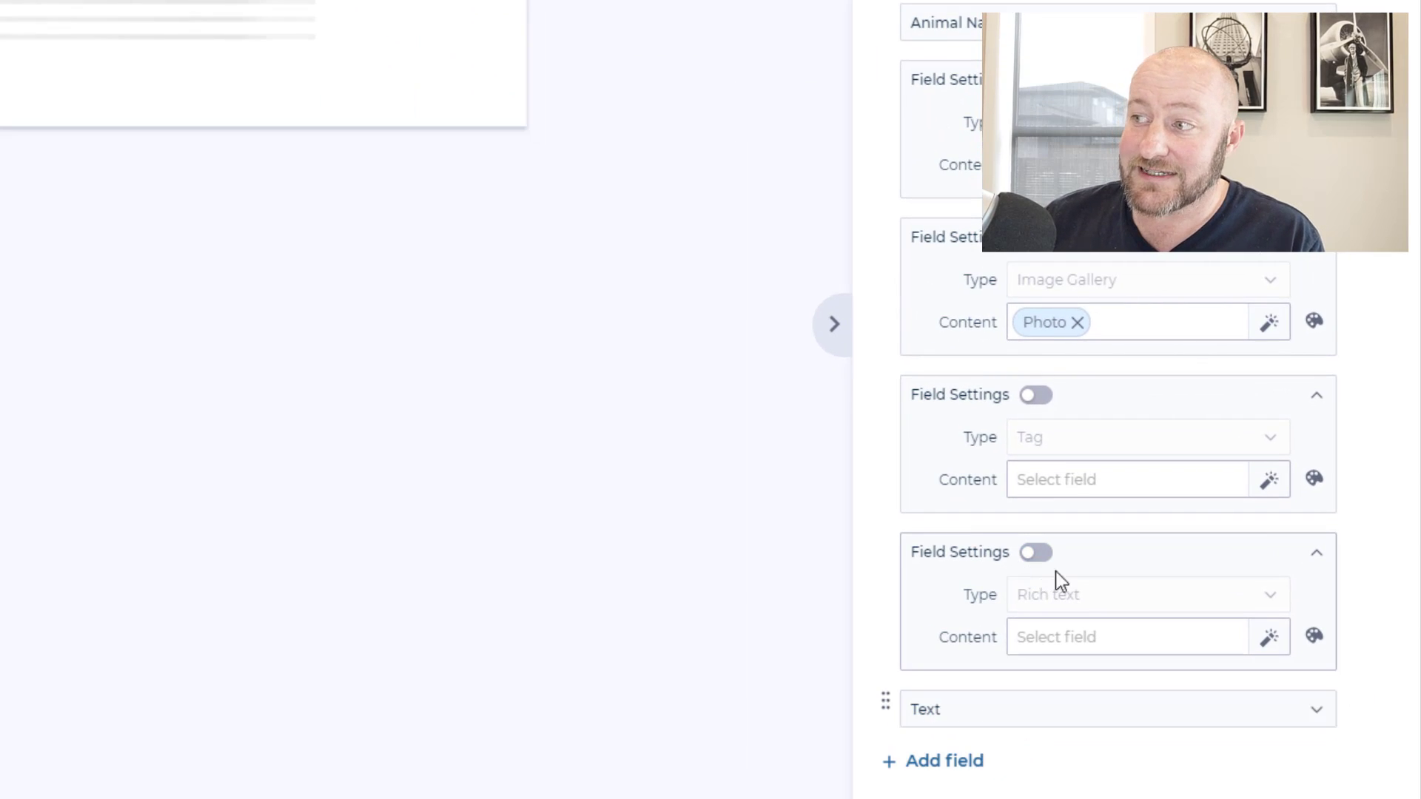
scroll(1010, 589, down, 2)
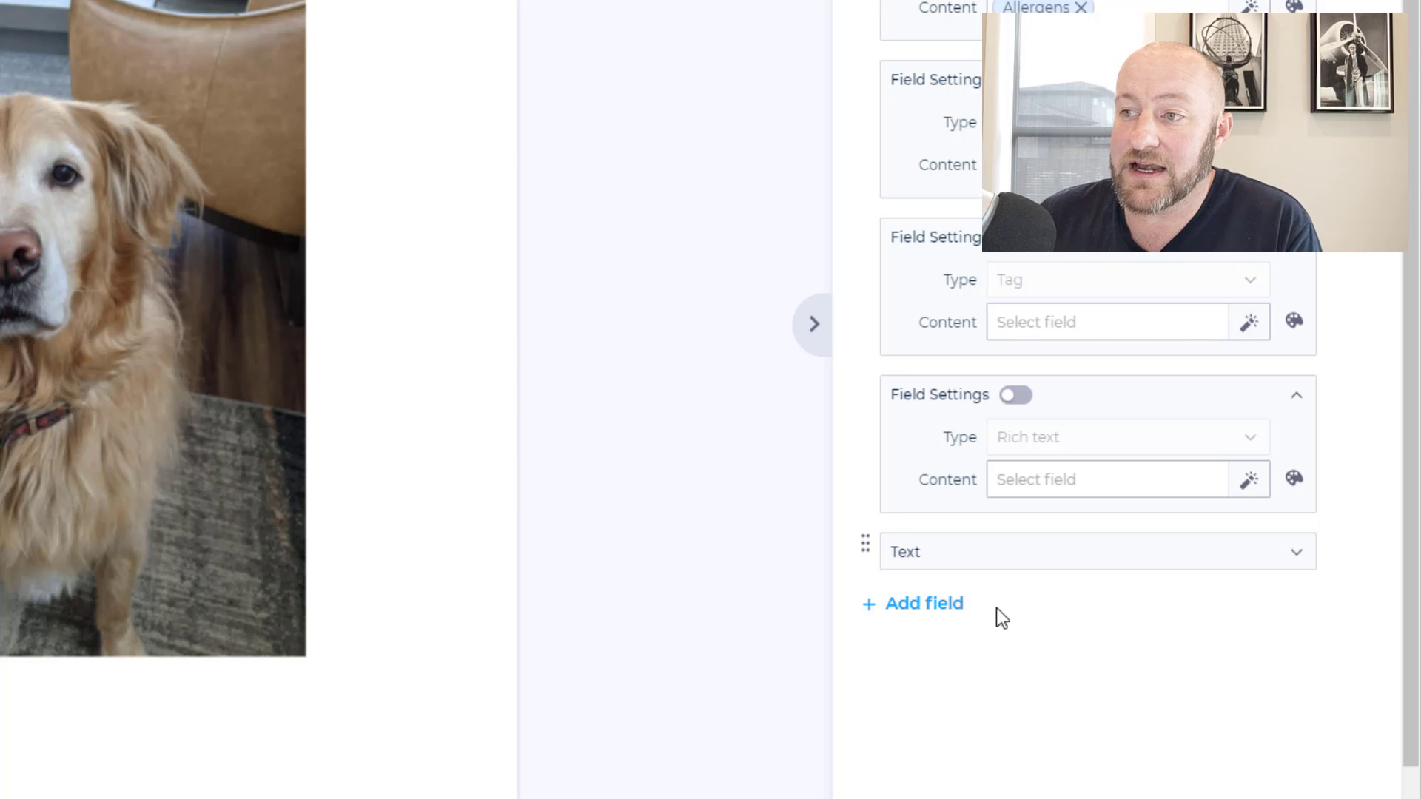
click(1031, 561)
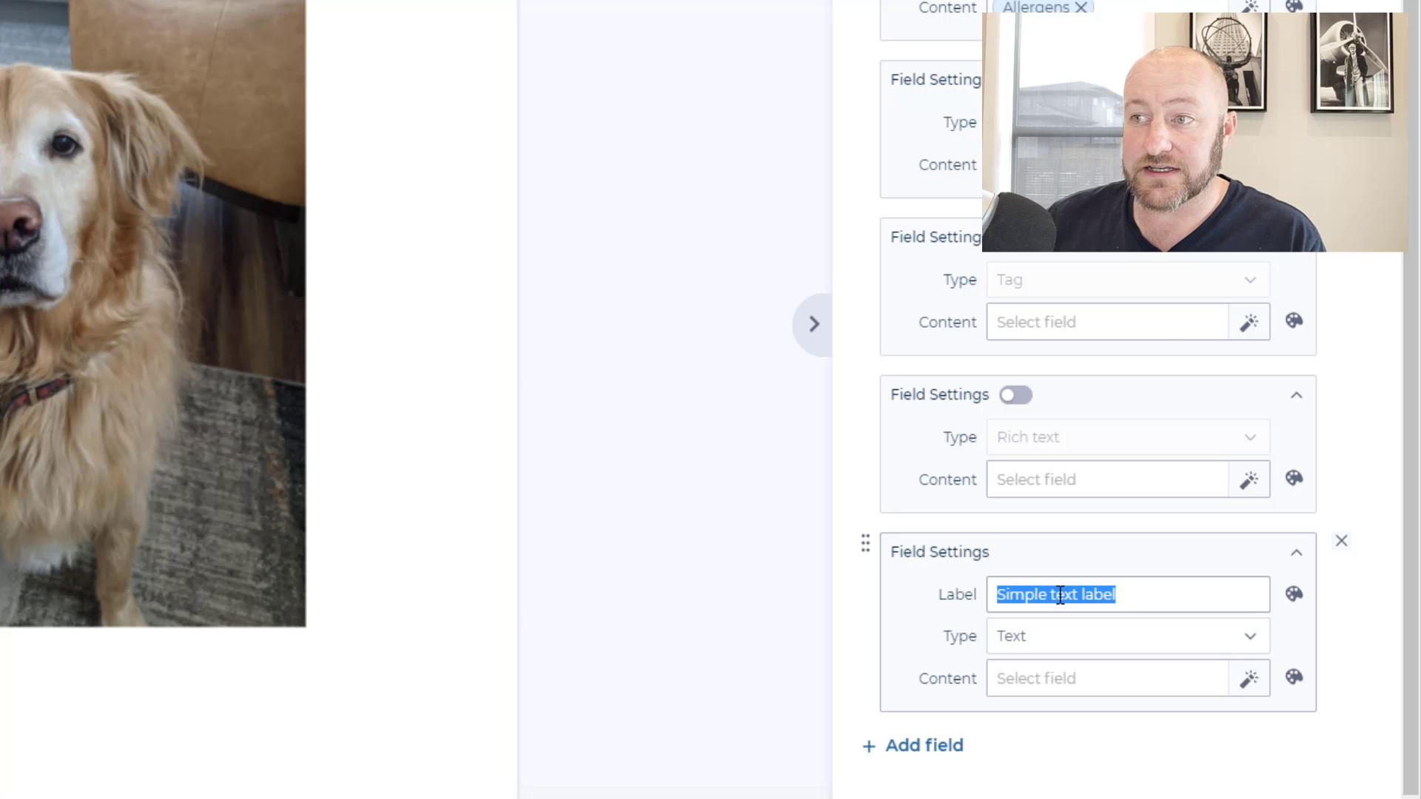
click(1074, 651)
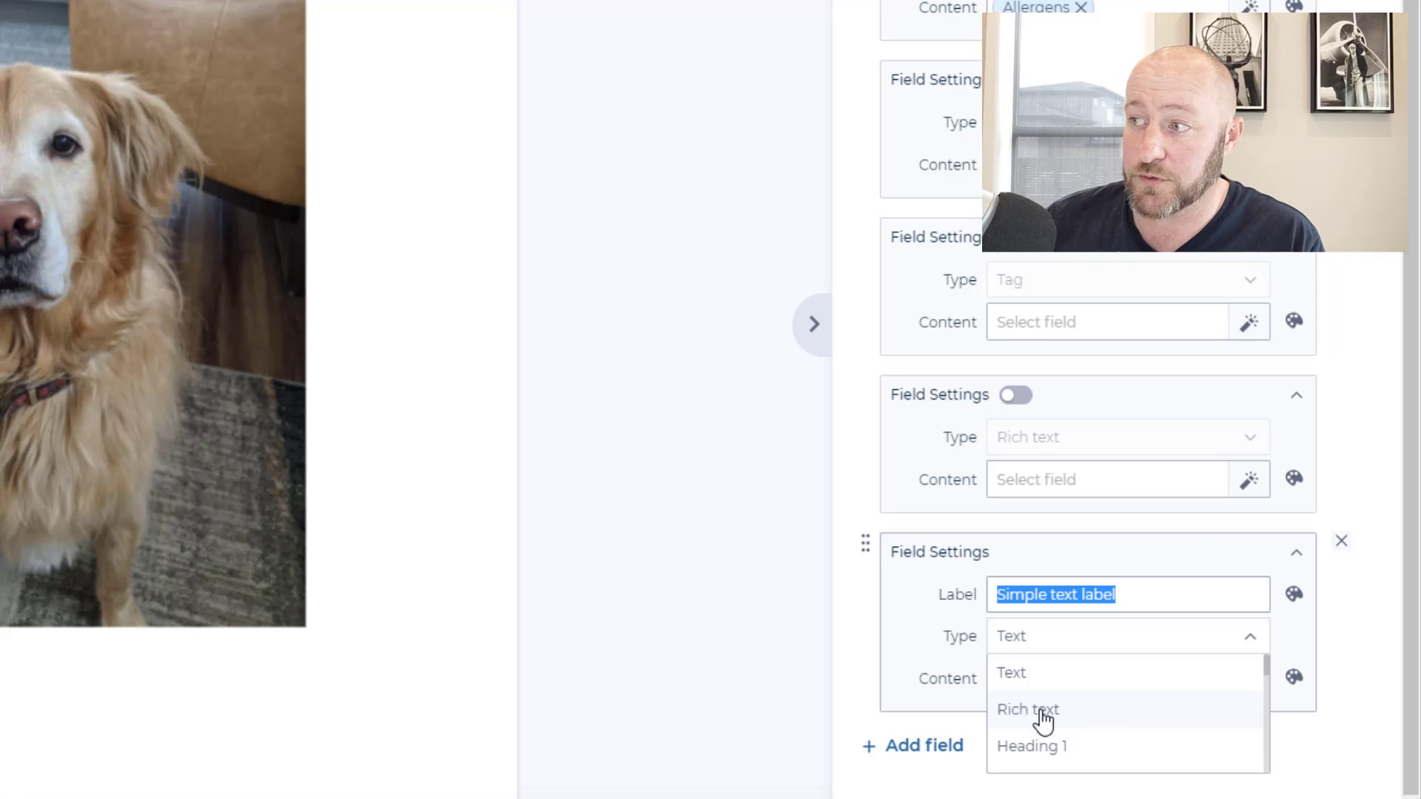
scroll(1042, 721, down, 3)
scroll(1045, 725, down, 3)
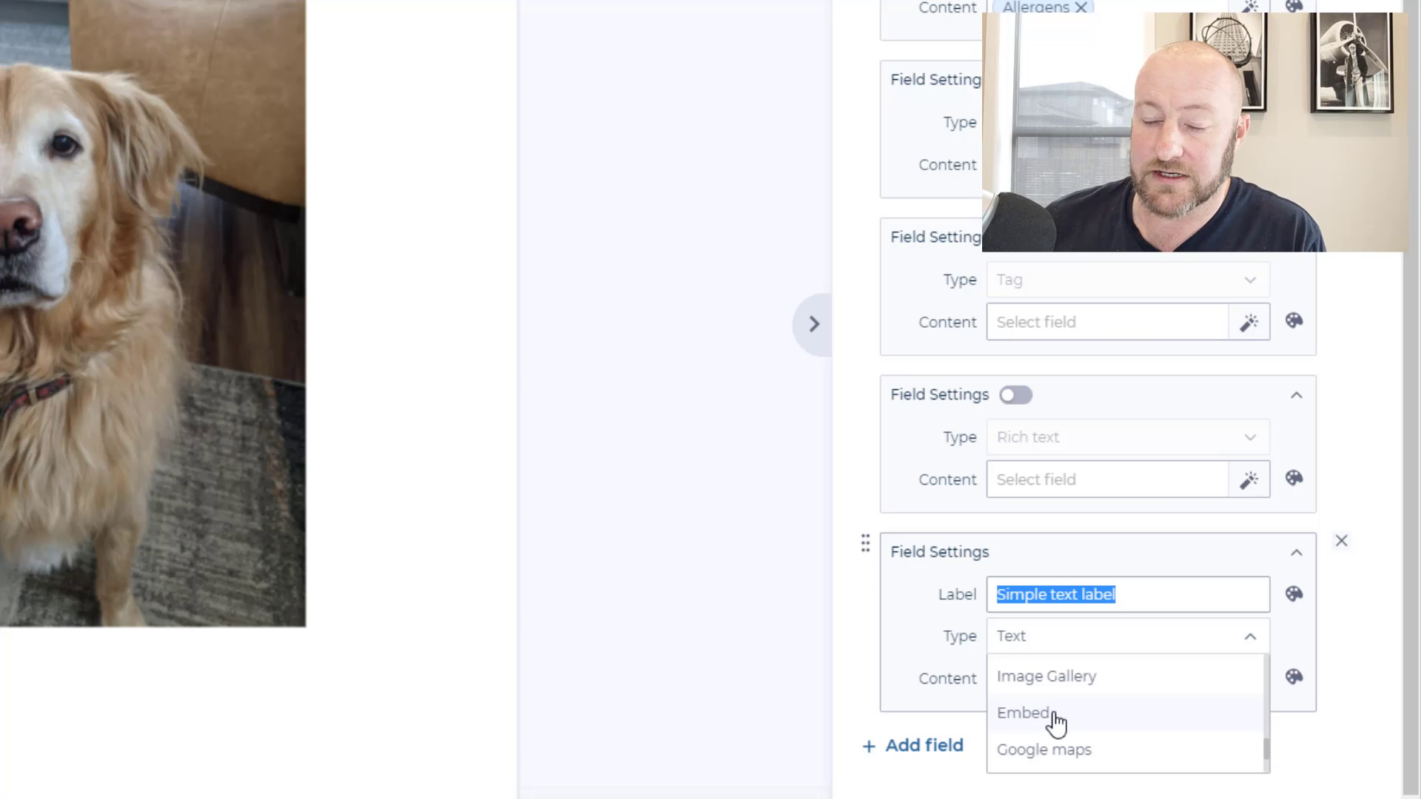
scroll(1079, 723, down, 2)
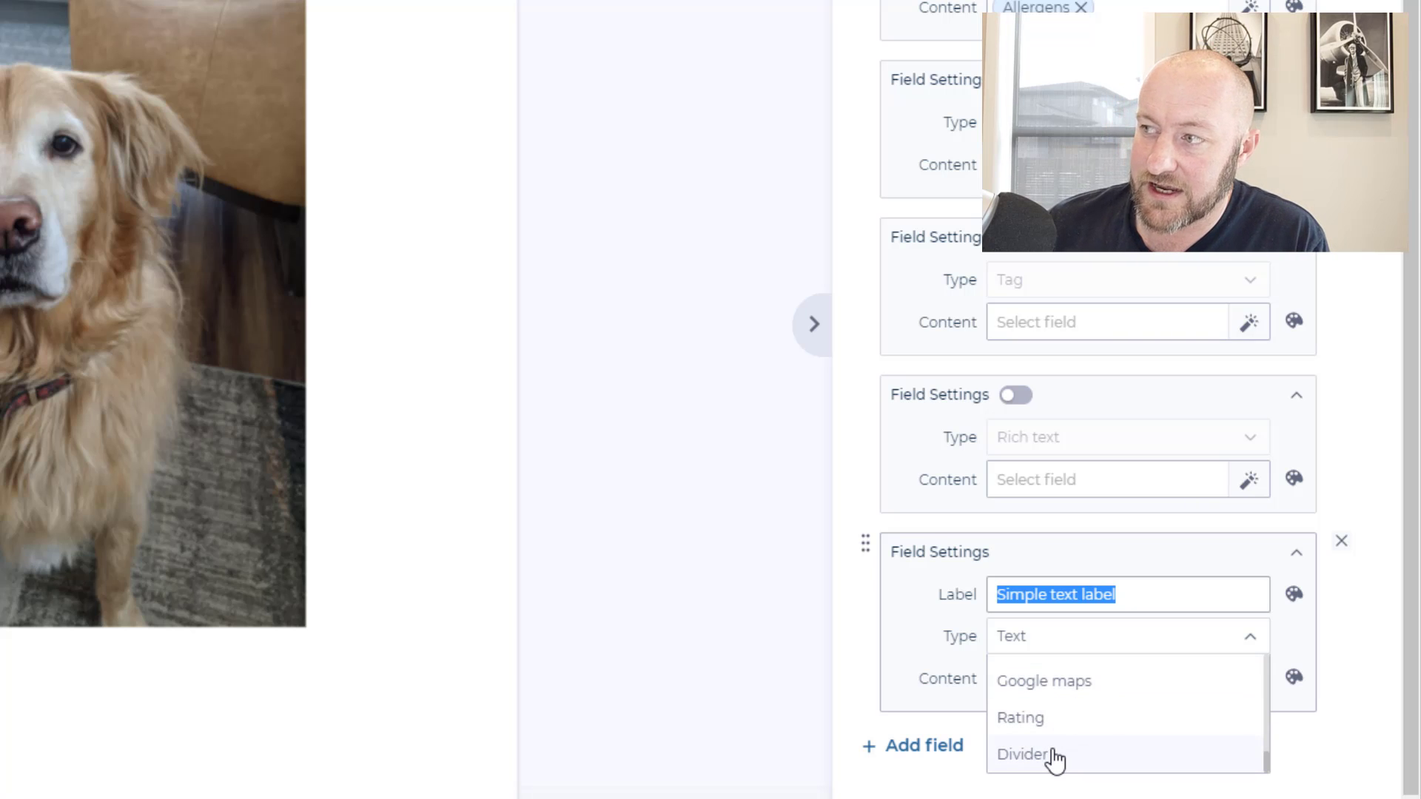
scroll(1048, 749, up, 5)
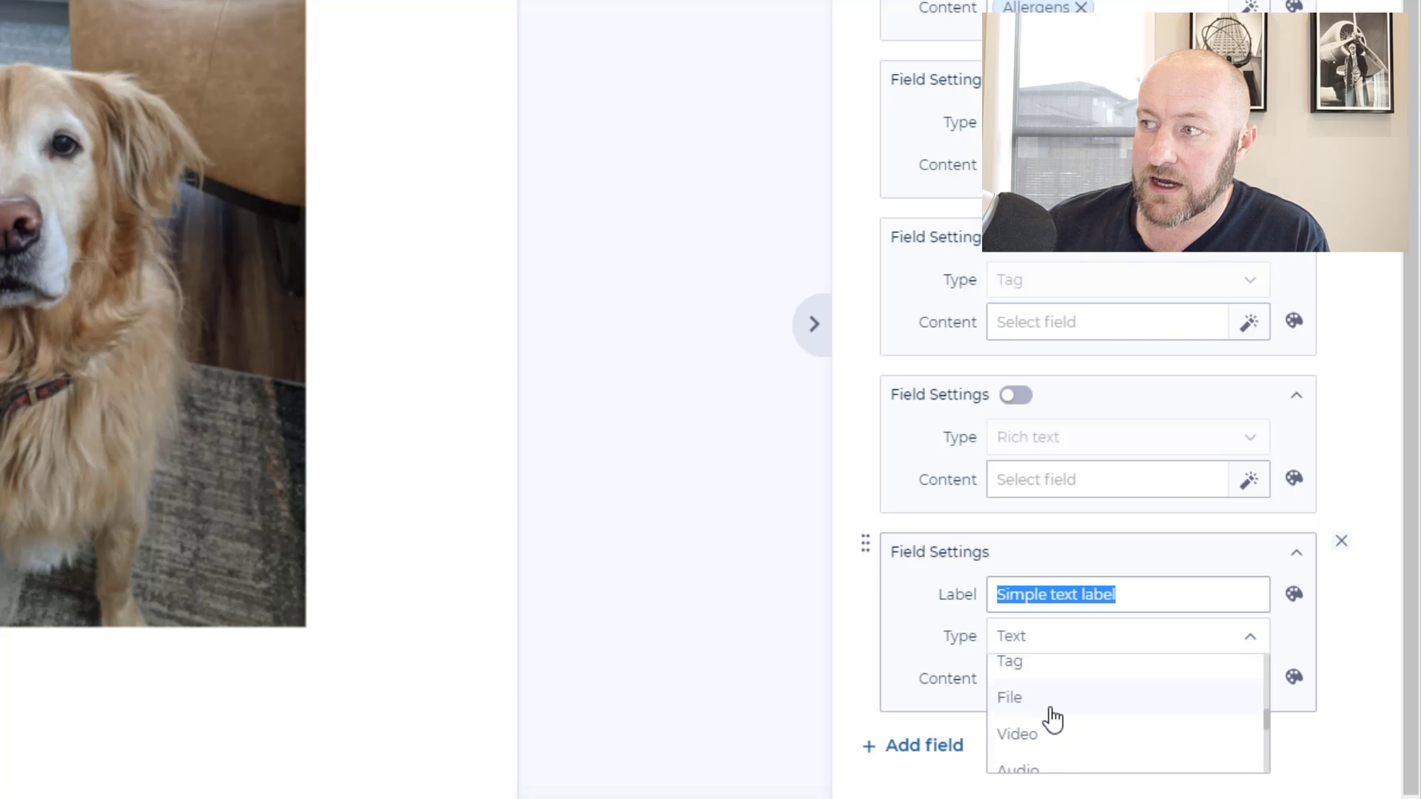
scroll(1049, 716, up, 5)
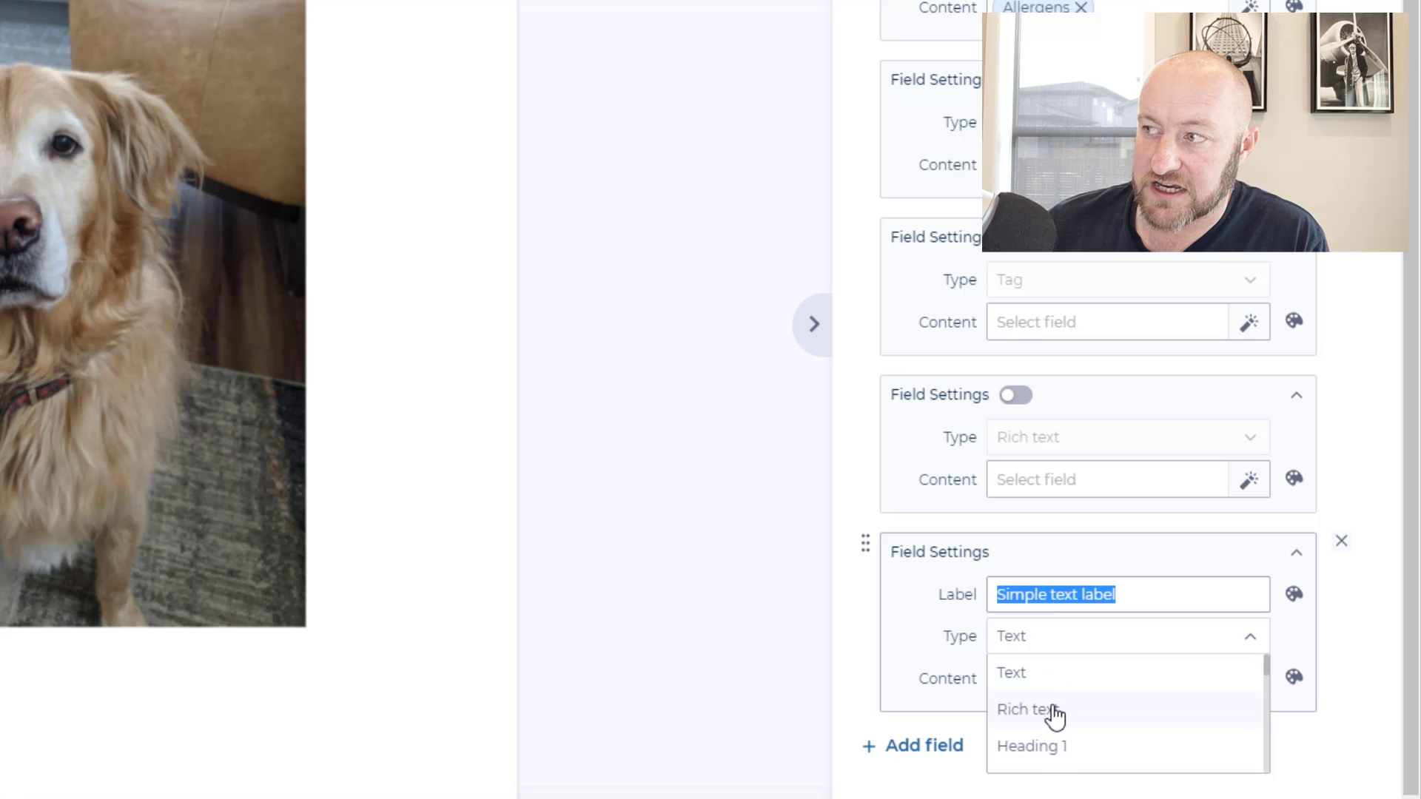
click(1036, 674)
- Map the new field's content to Animal Type so it shows Dog, and add one more field
click(1149, 679)
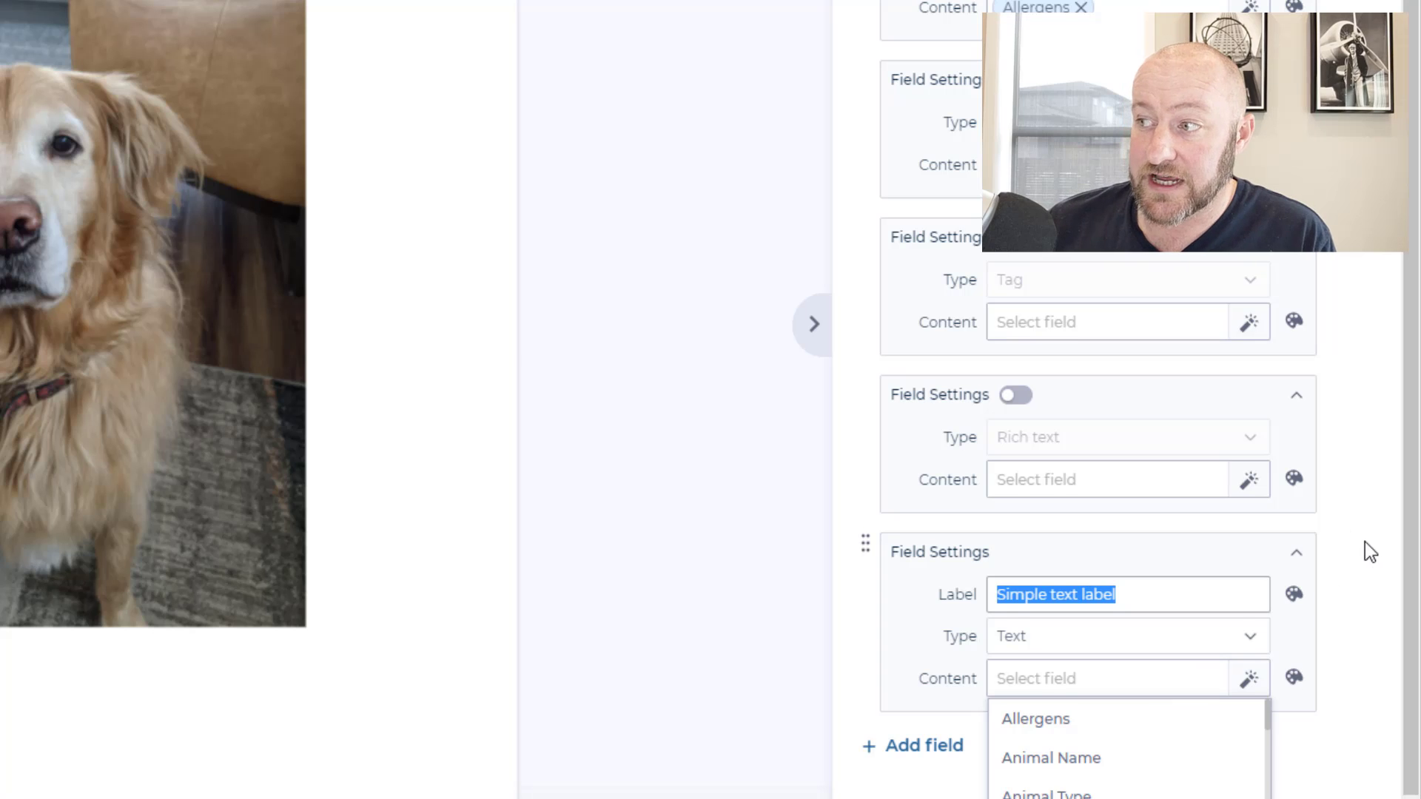
scroll(1344, 551, down, 1)
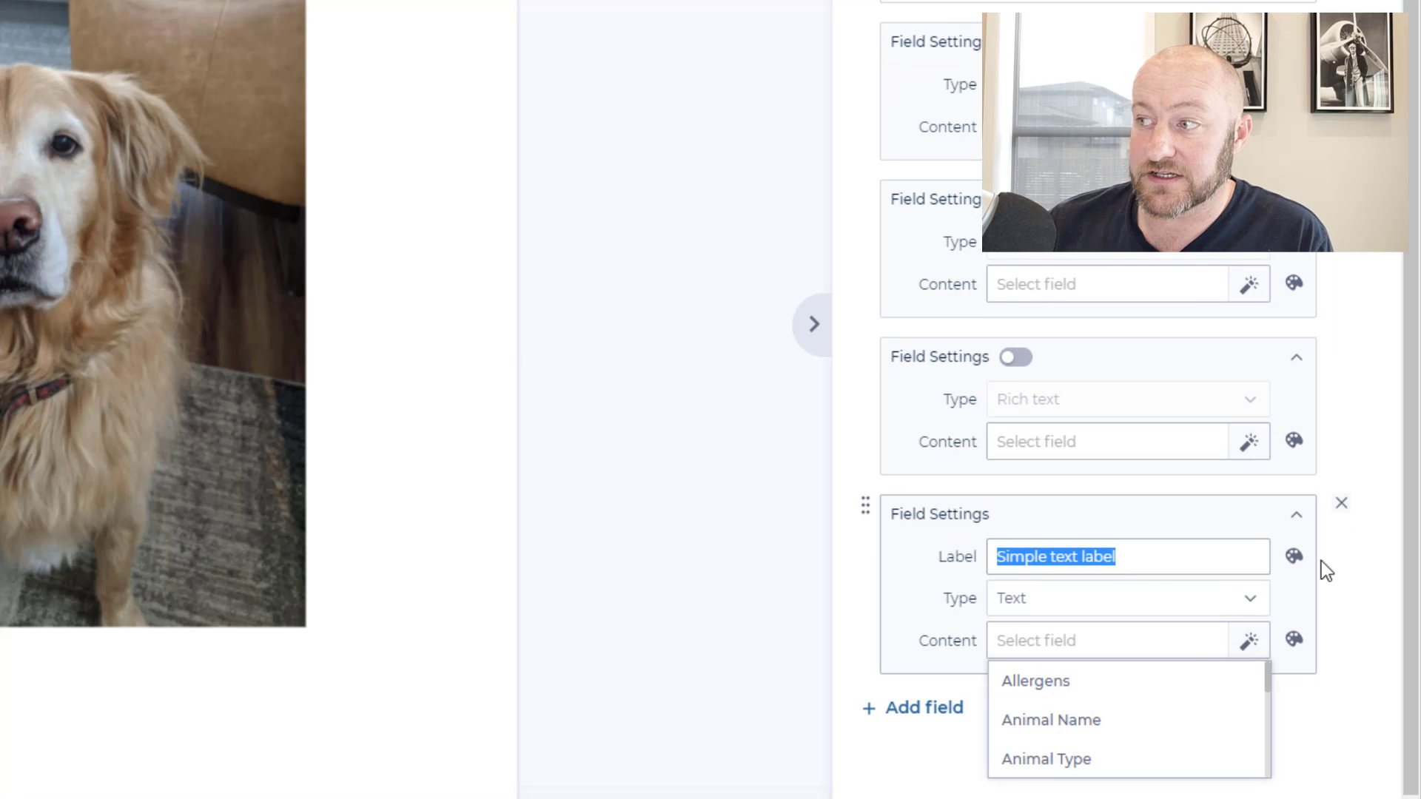
click(1082, 763)
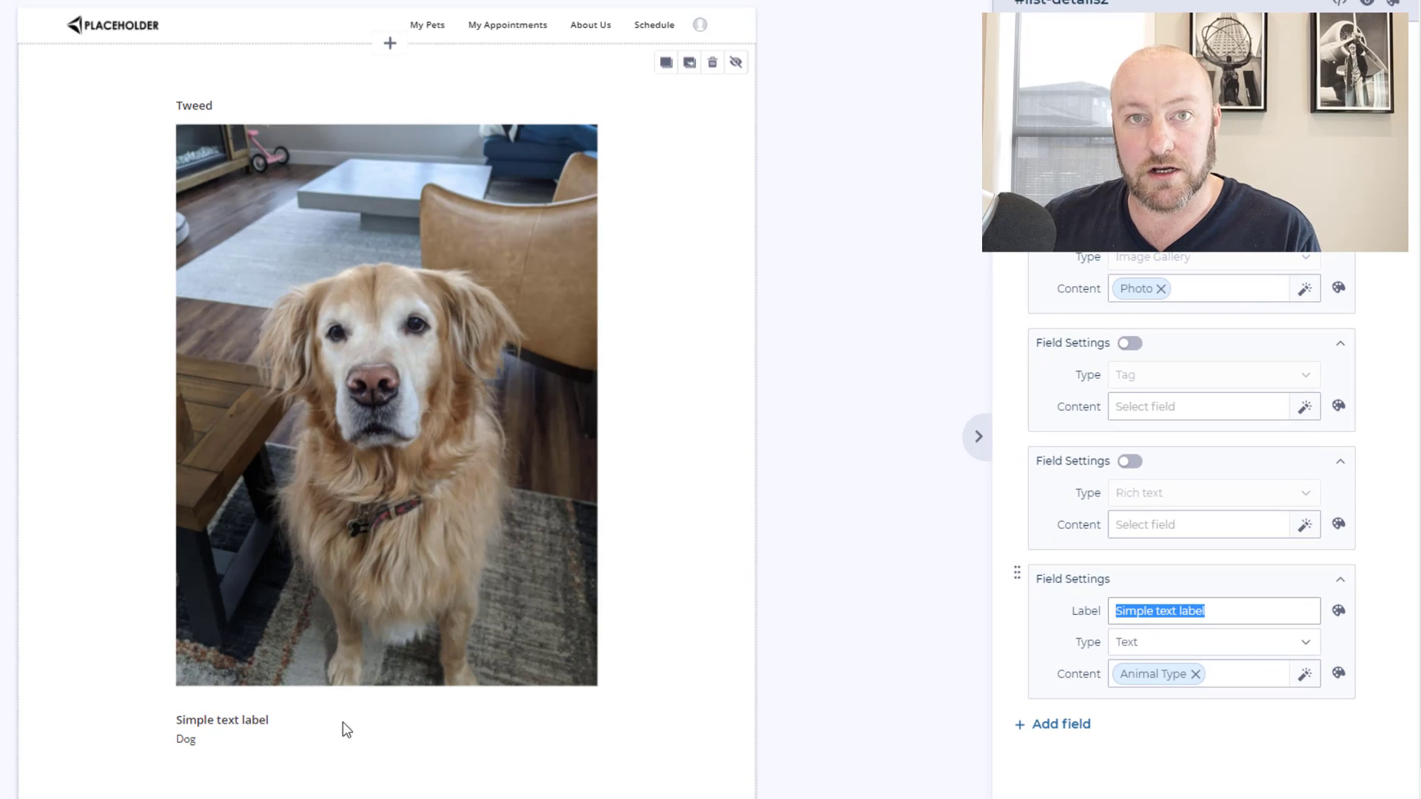
click(1063, 729)
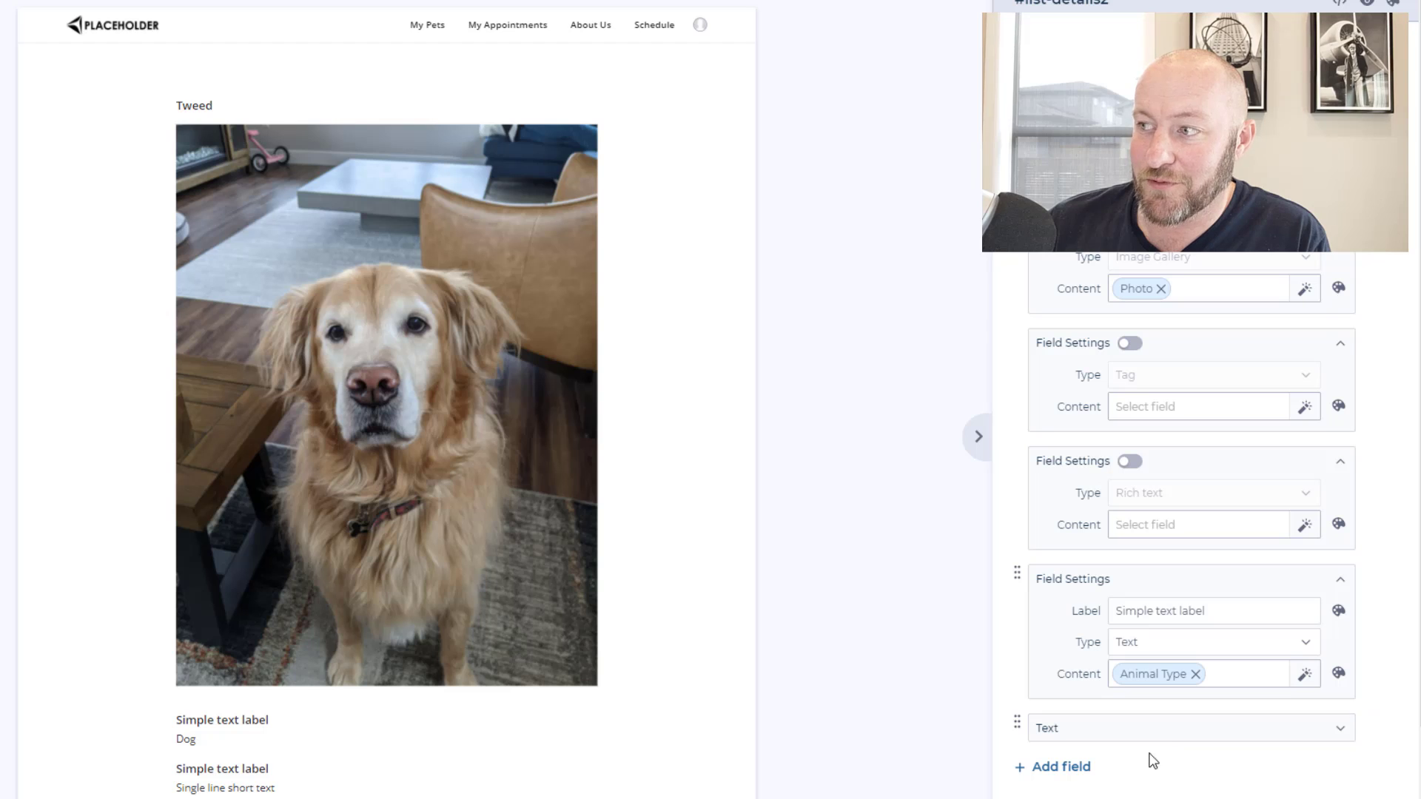
- Map the newest text field's content to Breed so Golden Retriever appears under Dog
scroll(1168, 736, down, 1)
click(1338, 695)
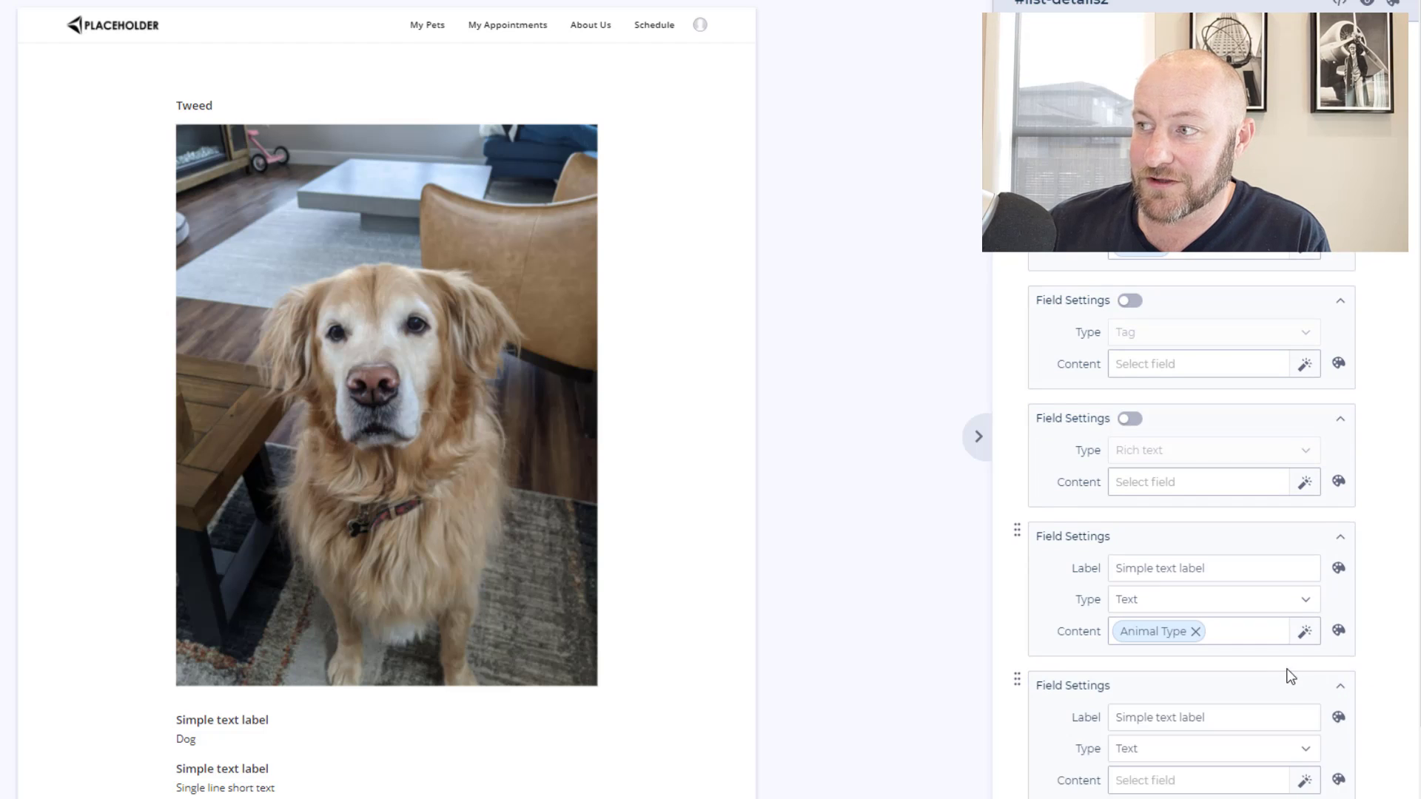
scroll(1211, 714, down, 2)
click(1204, 673)
scroll(1156, 754, down, 3)
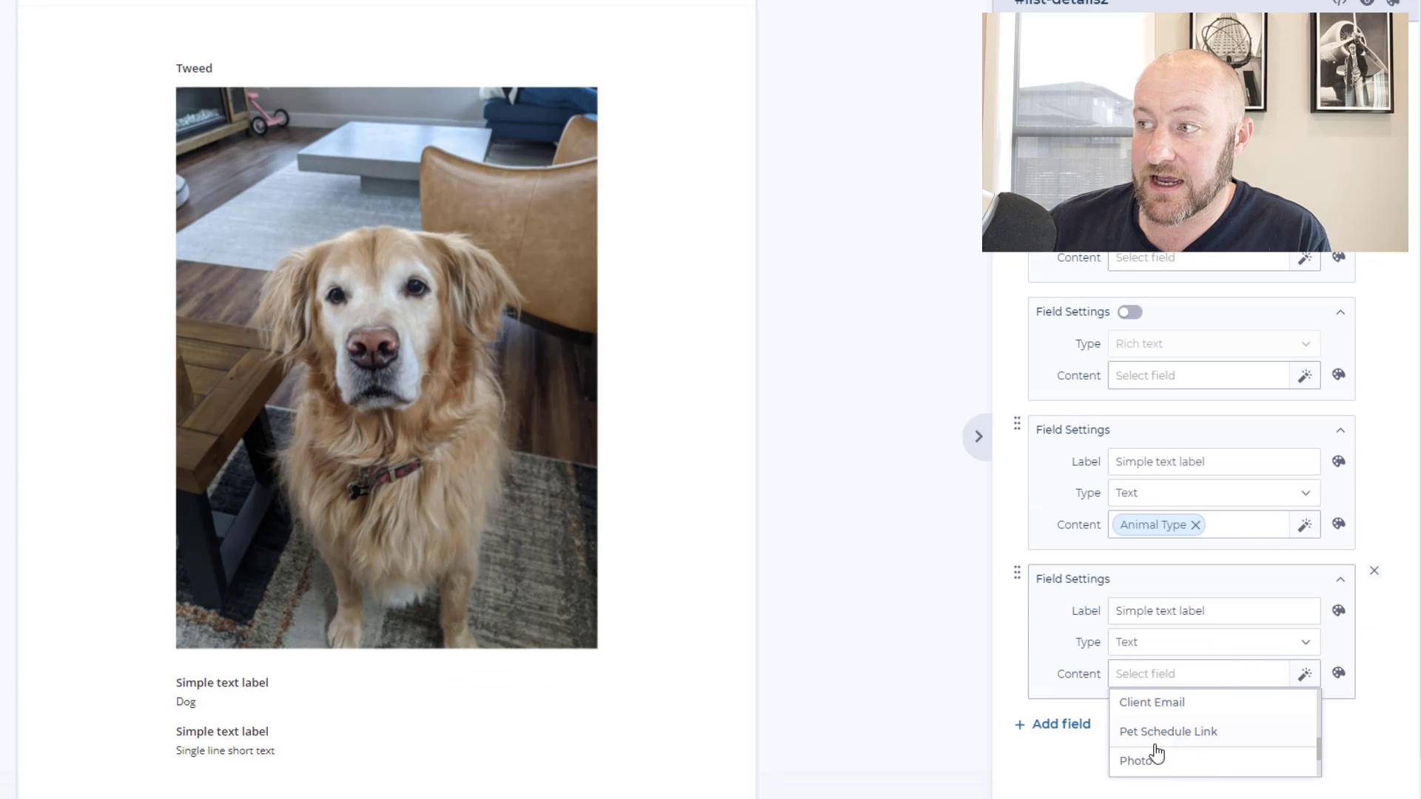
drag(1320, 747, 1312, 733)
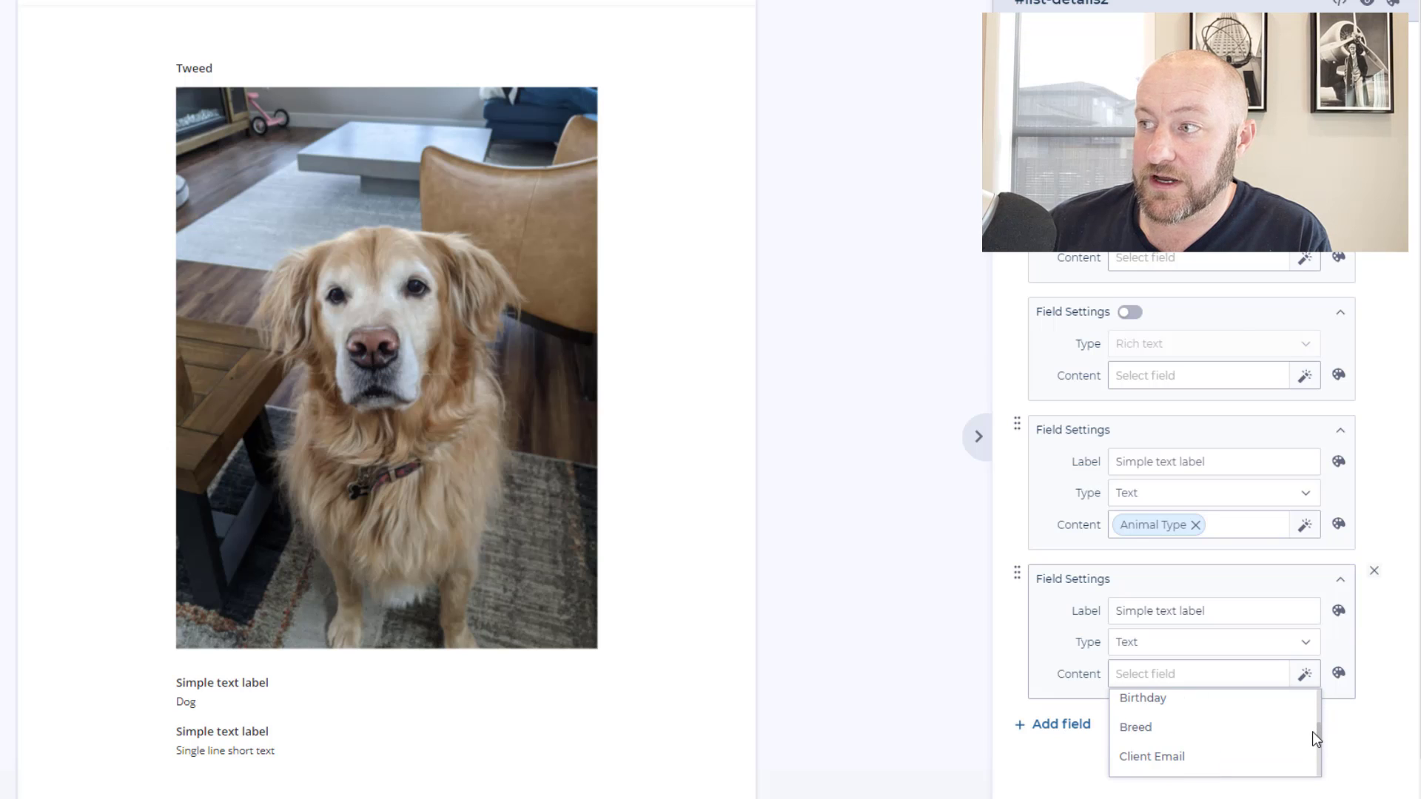
click(1192, 754)
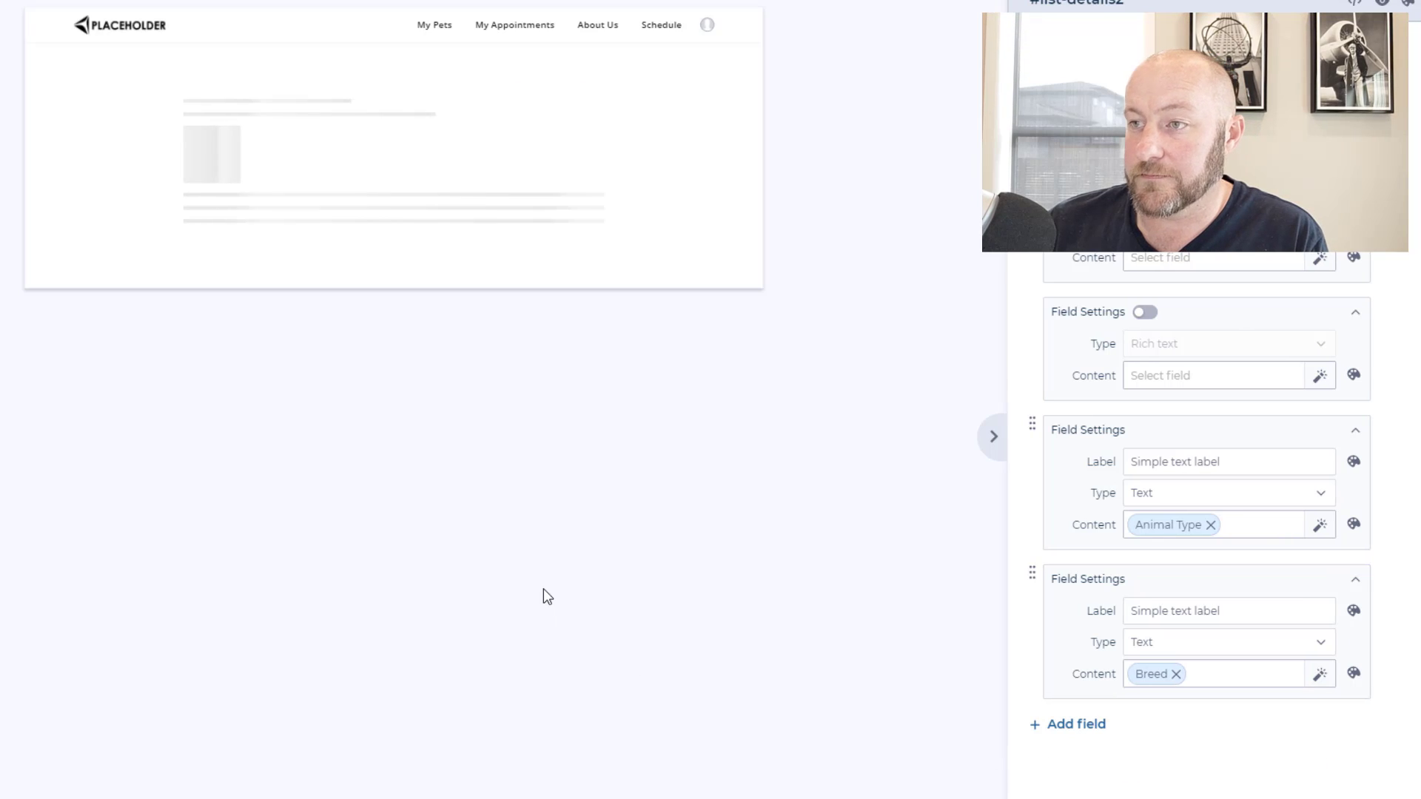
scroll(510, 598, down, 1)
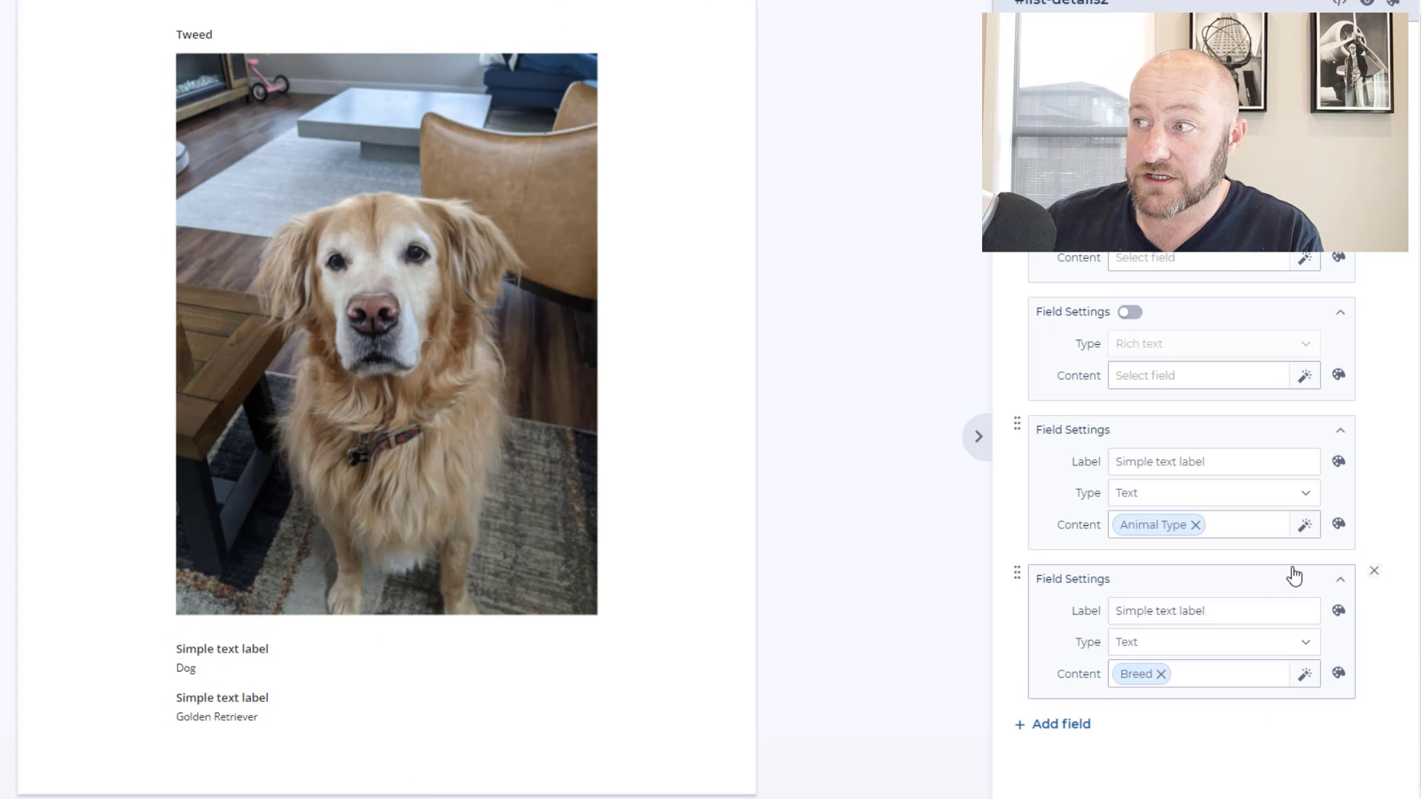
- Replace the placeholder labels of the two new fields with 'Breed' and 'Animal Type:'
triple_click(1232, 614)
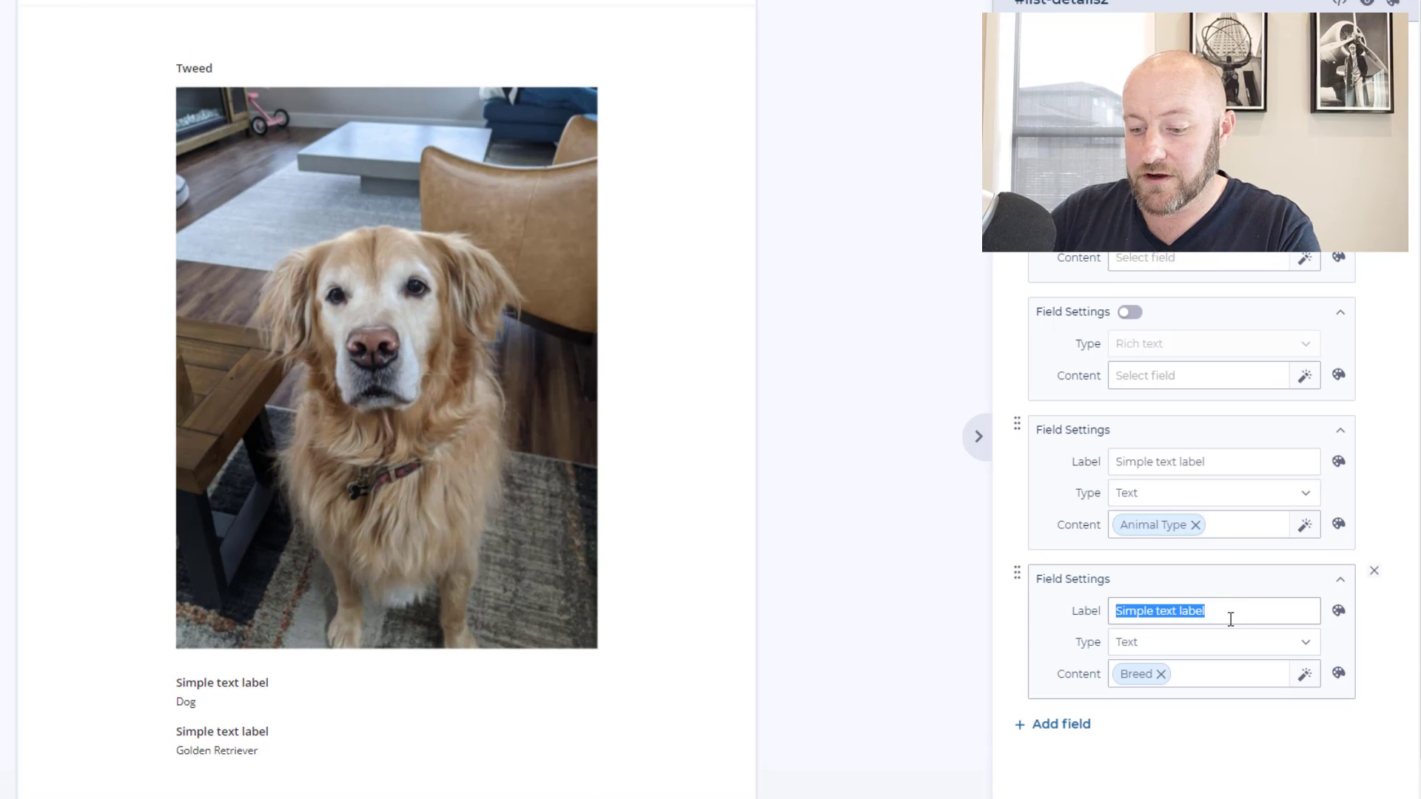
text(Breed:)
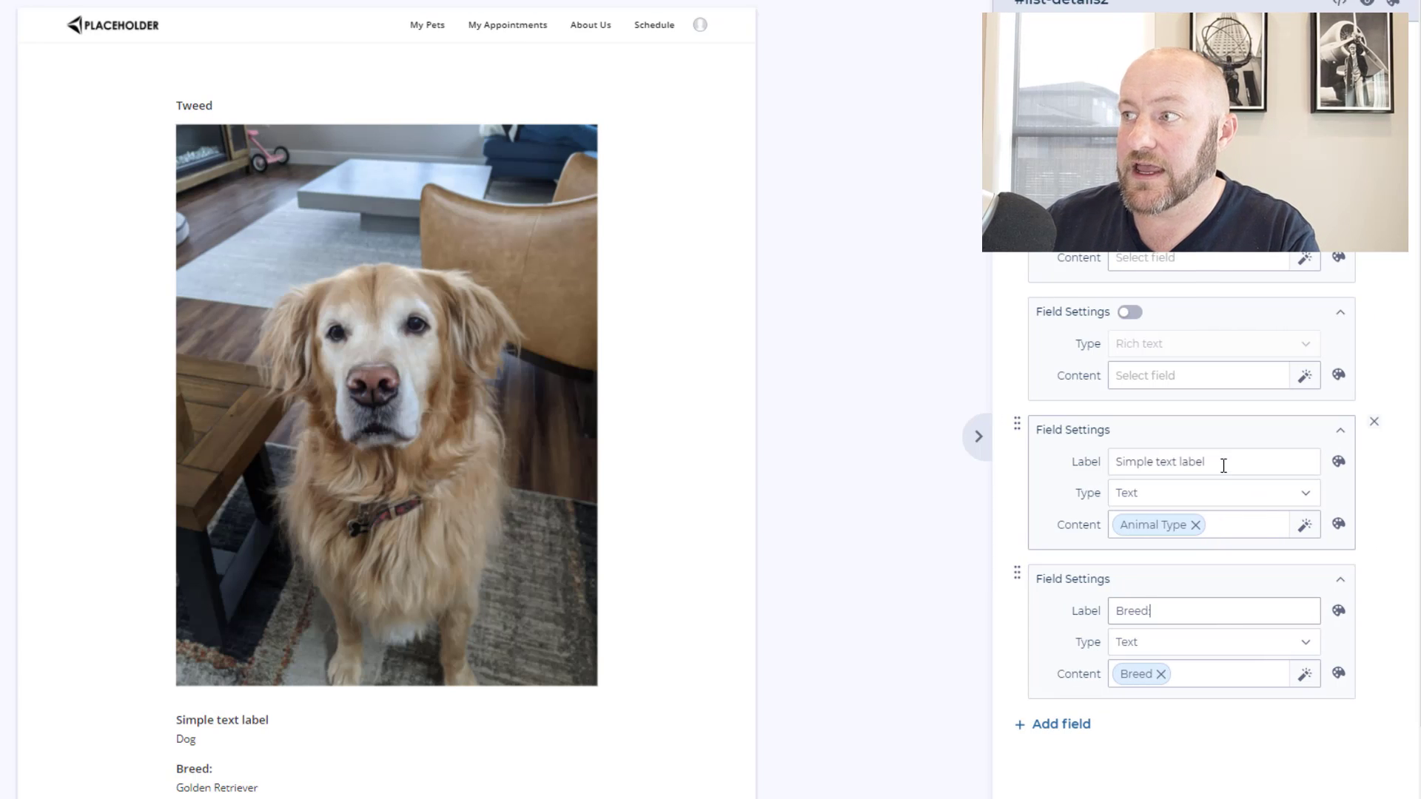
triple_click(1223, 465)
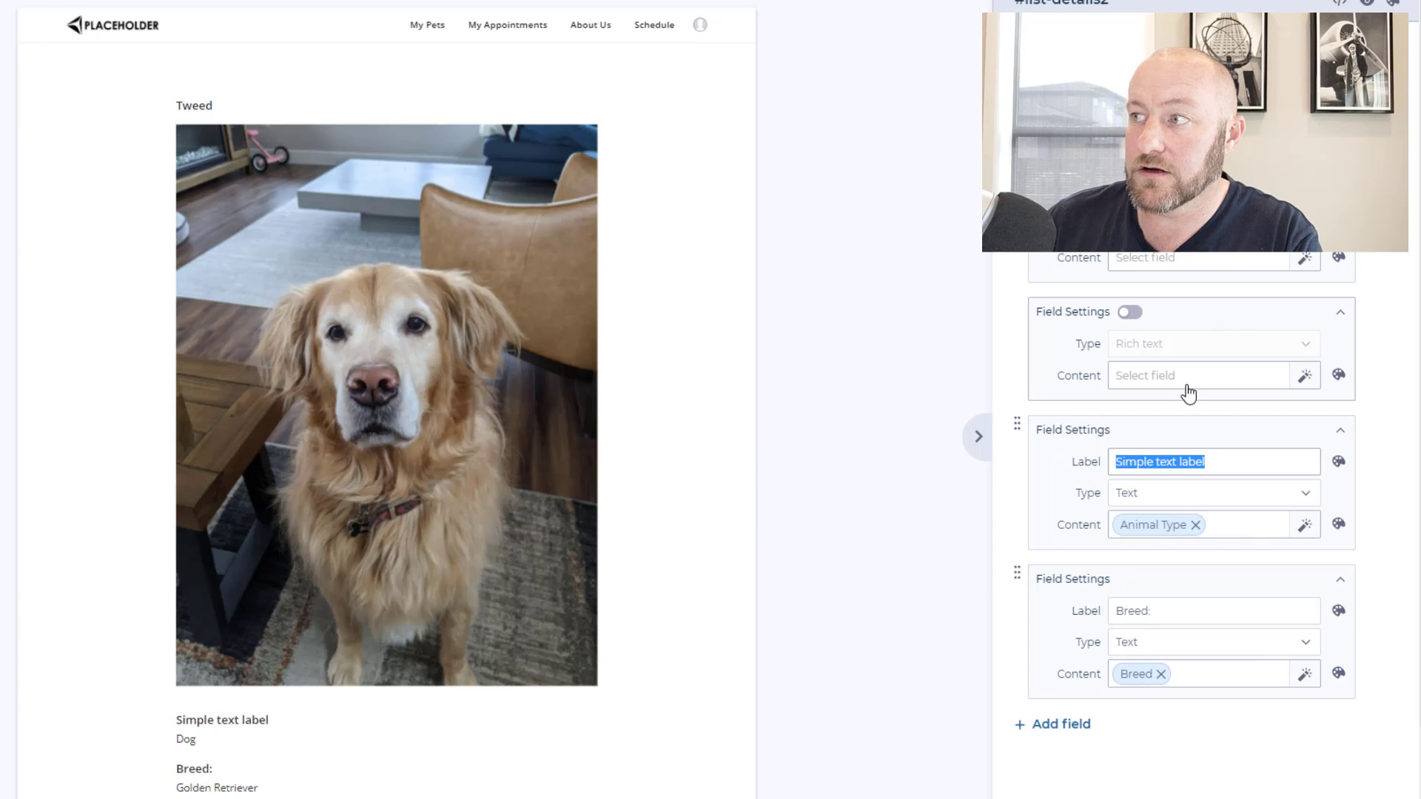
text(Anim)
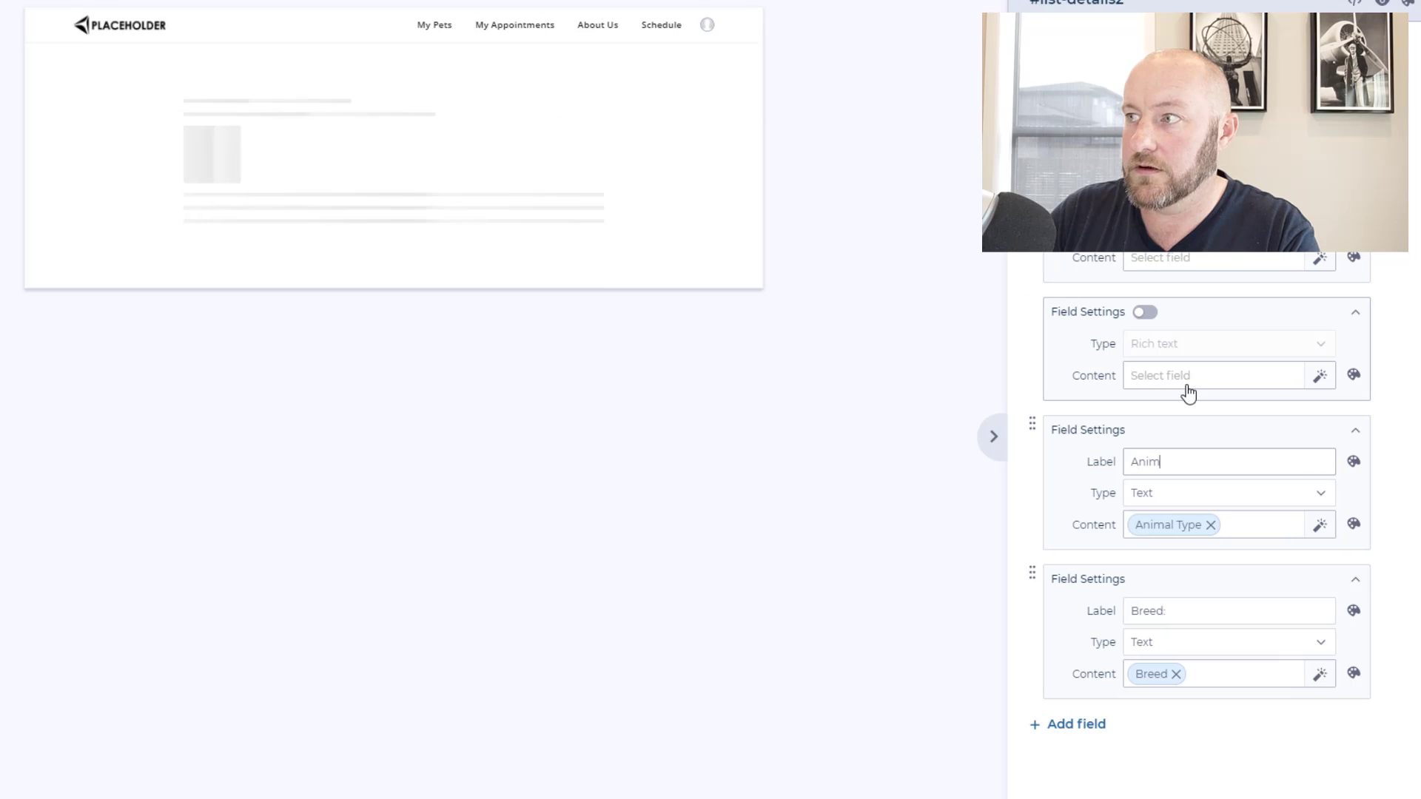
text(al Type:)
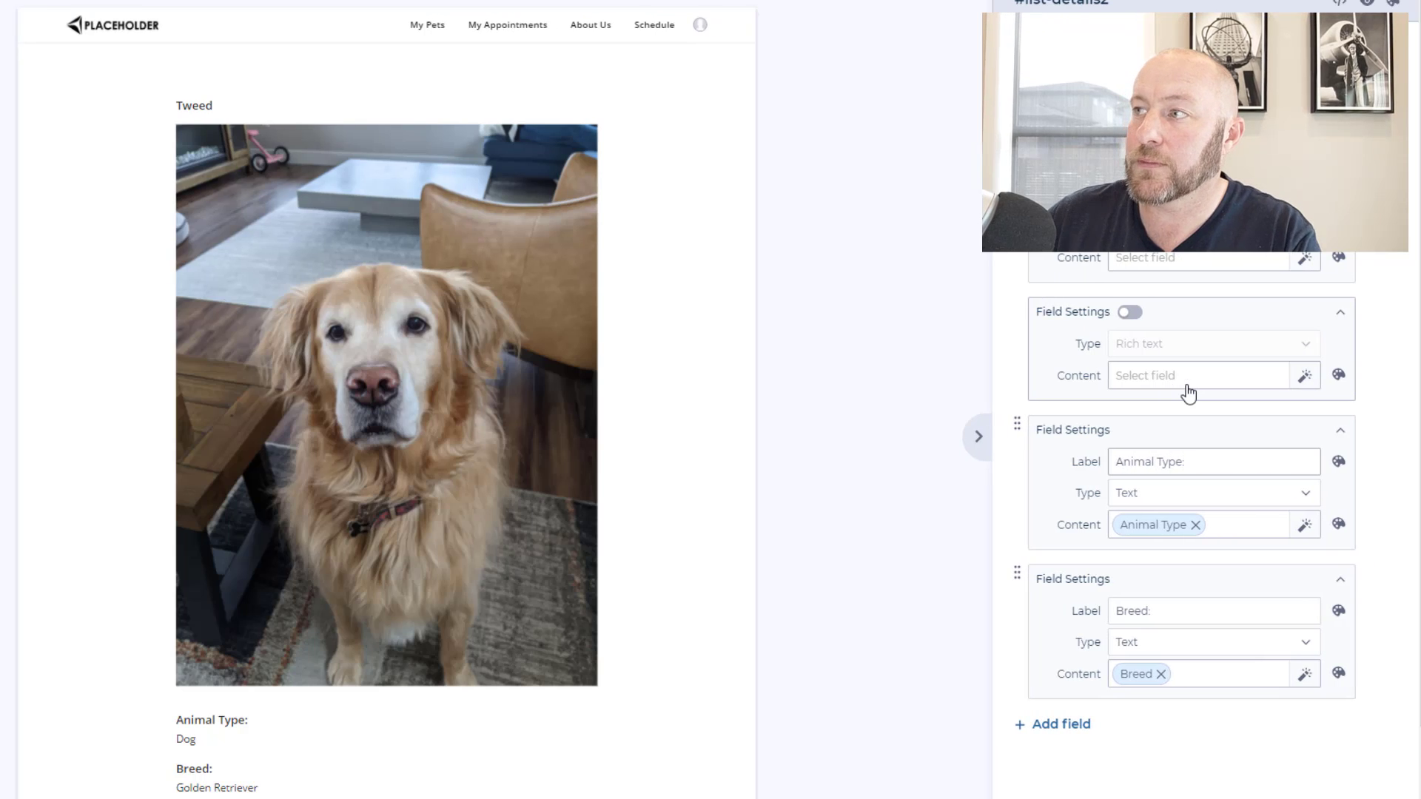
click(803, 448)
scroll(351, 557, down, 1)
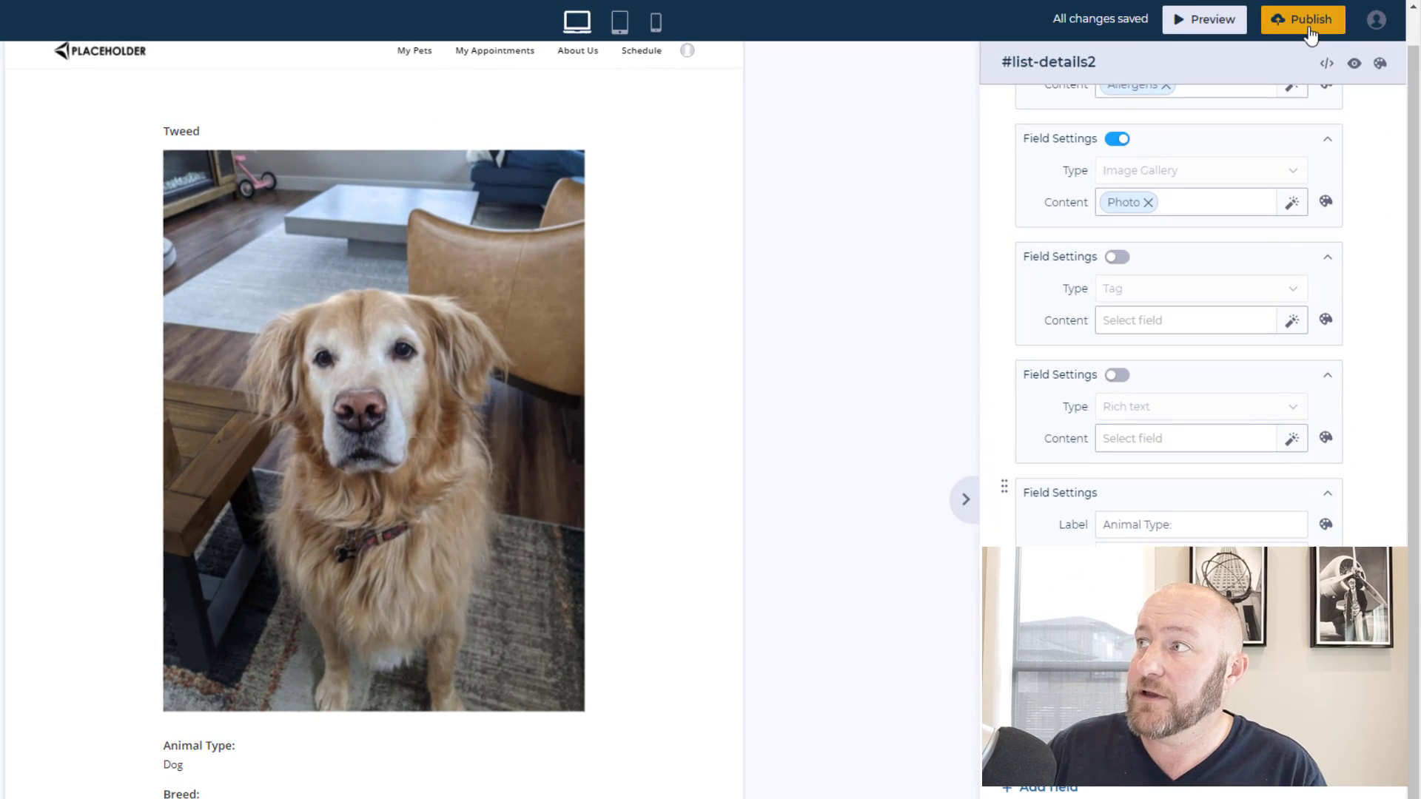
- Publish the app, view Tweed's detail page, then open Wyatt's detail page
click(1310, 34)
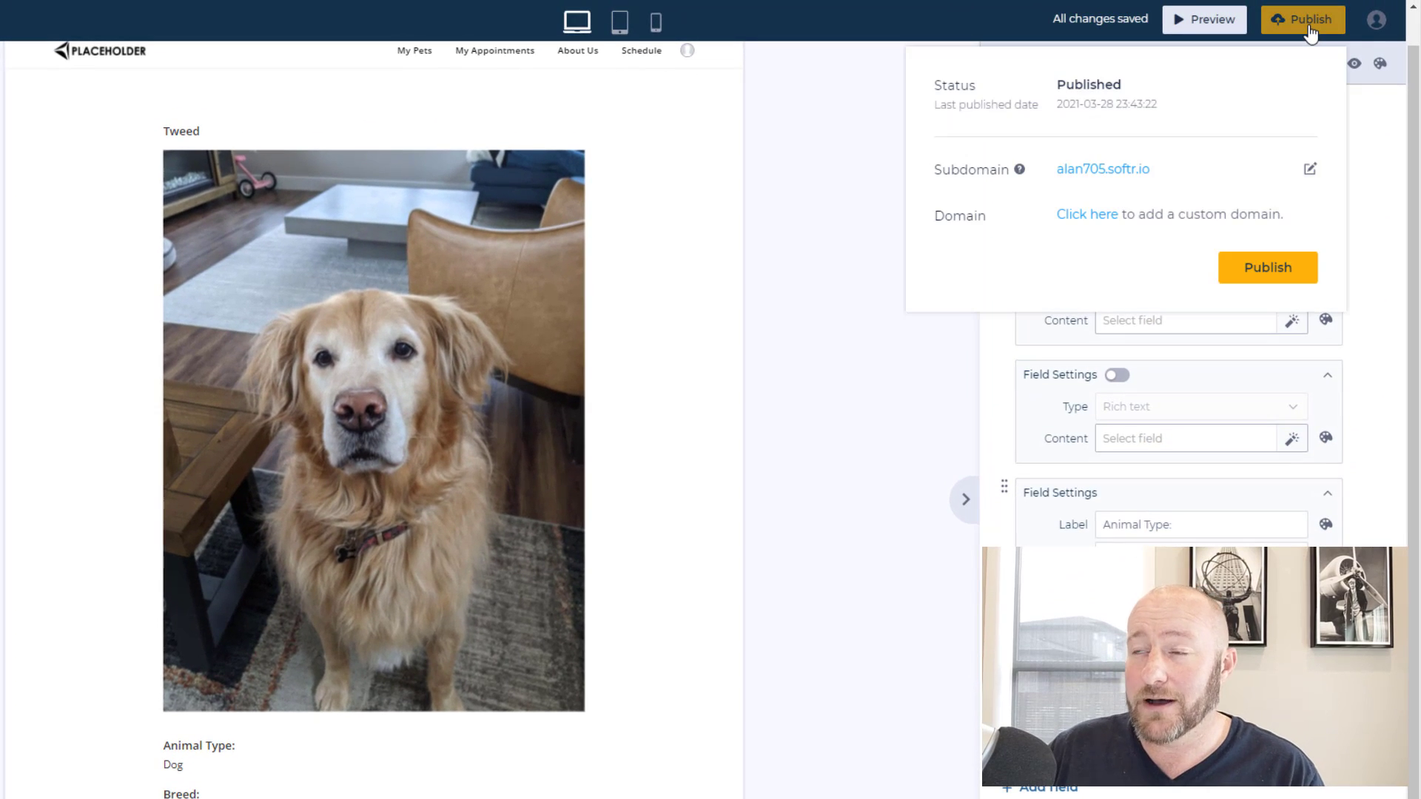
click(1277, 270)
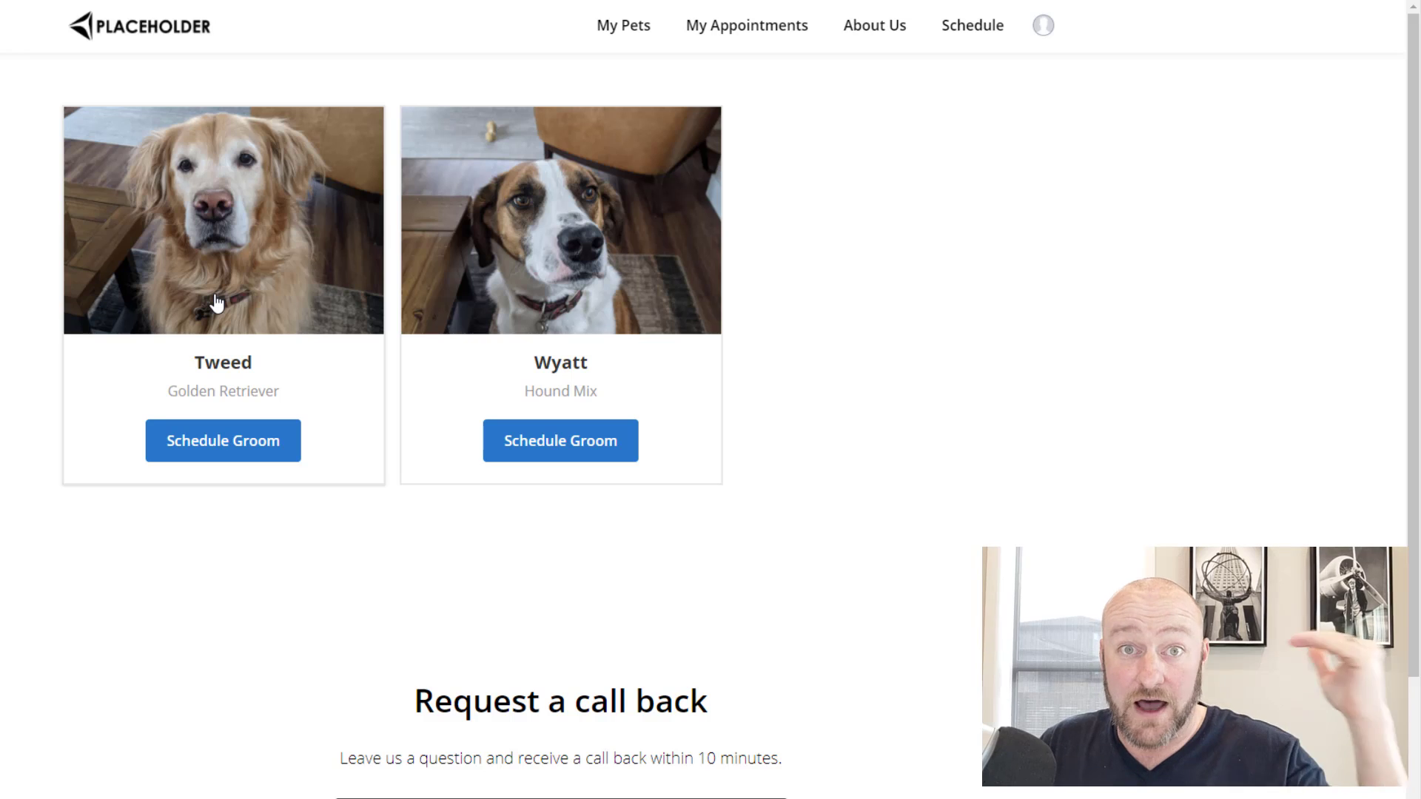
click(216, 302)
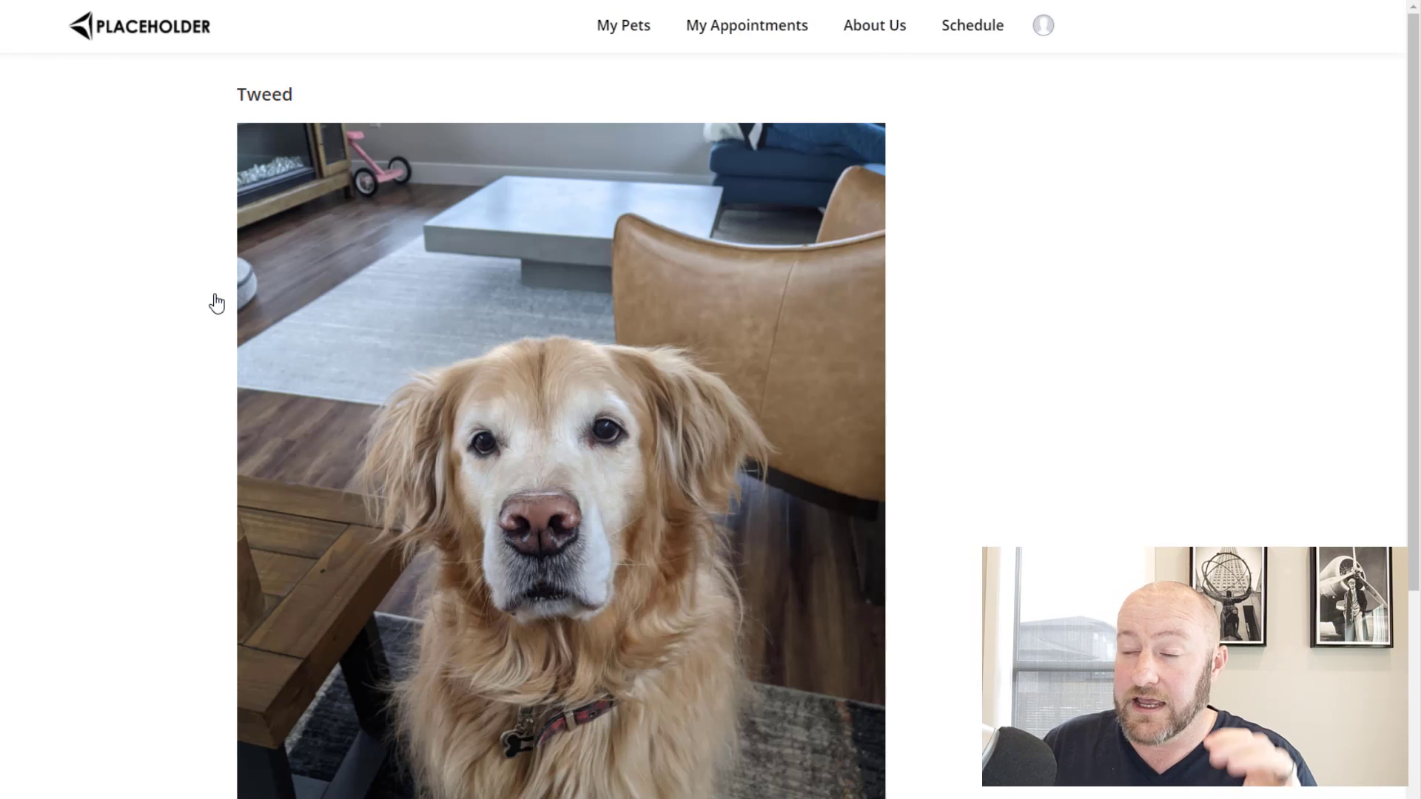
scroll(241, 346, down, 5)
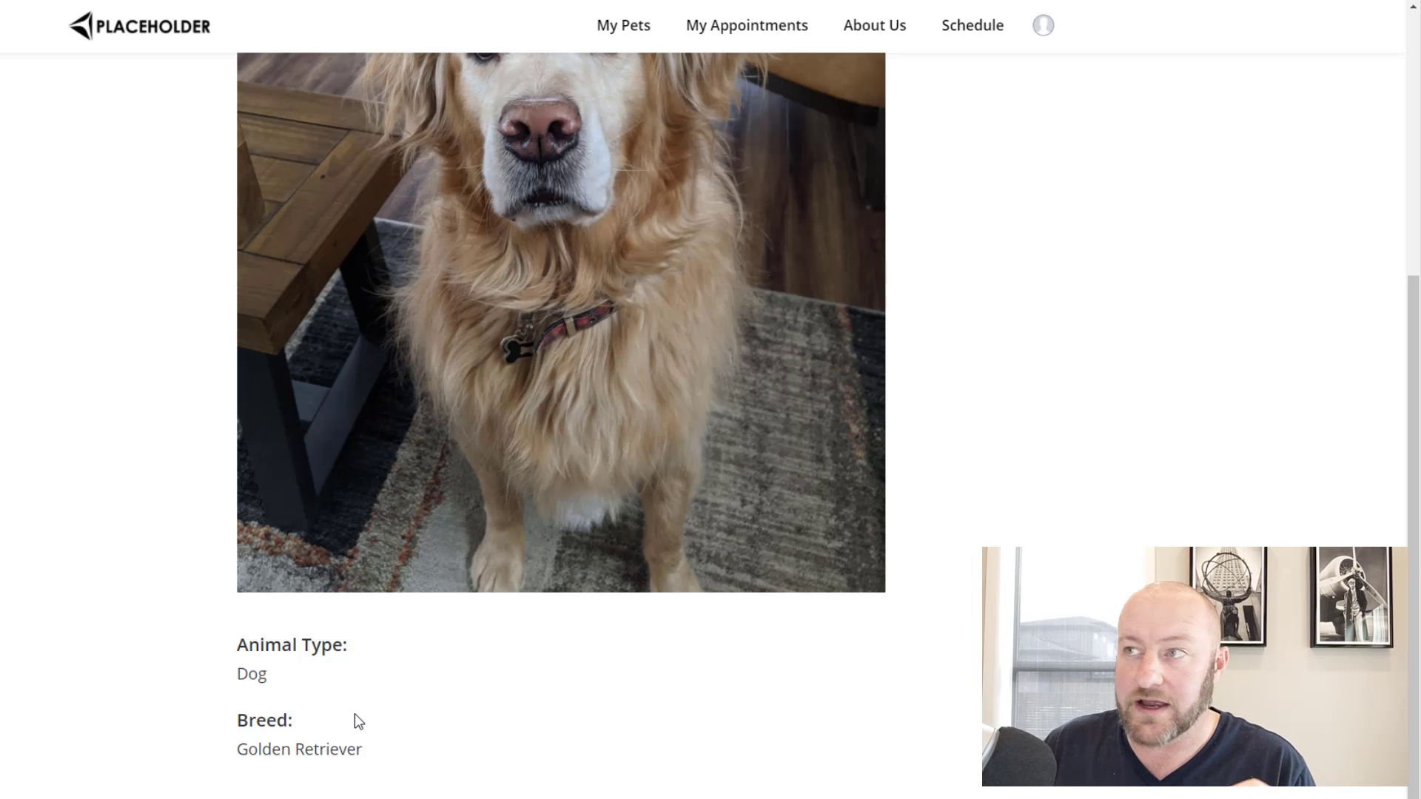
scroll(415, 669, up, 5)
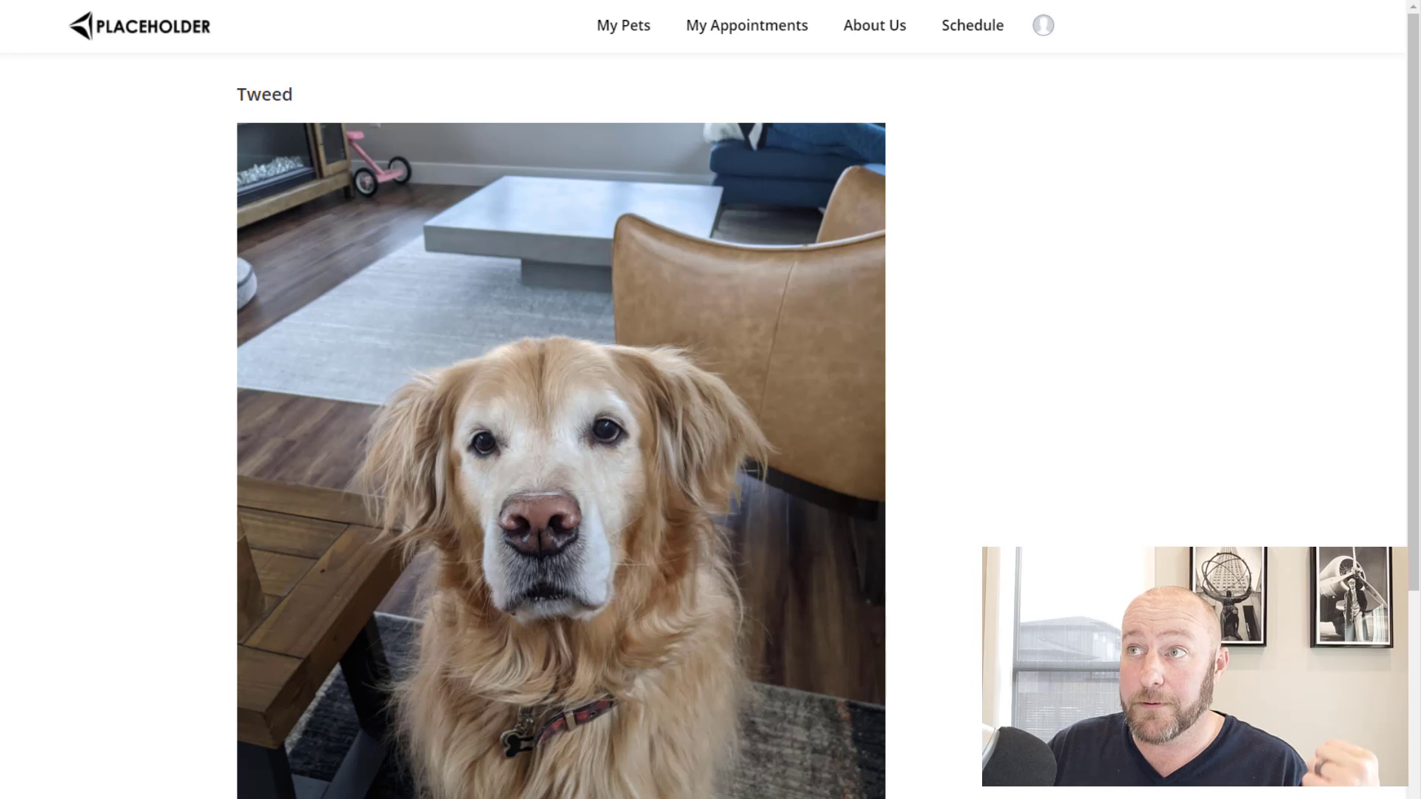
key(alt+Left)
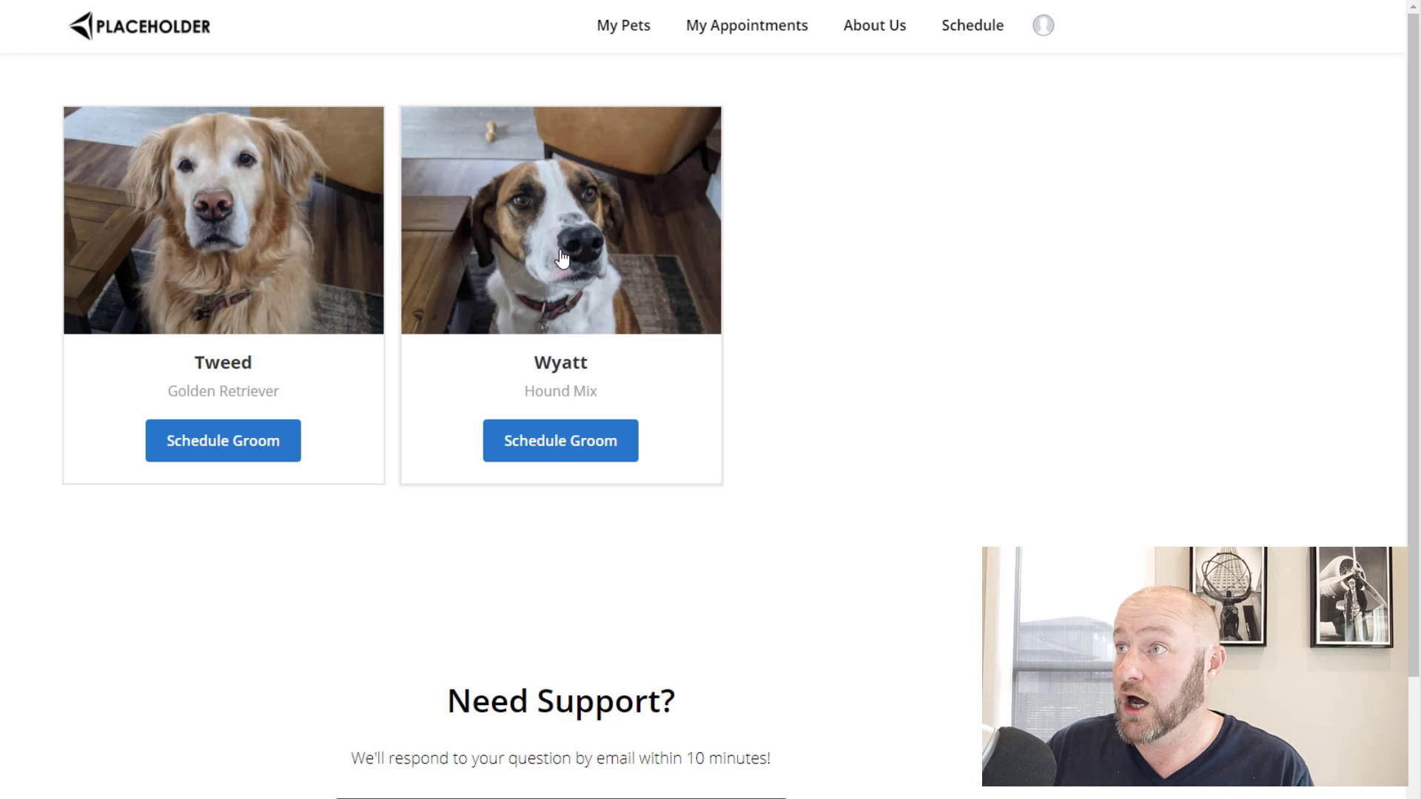
click(561, 257)
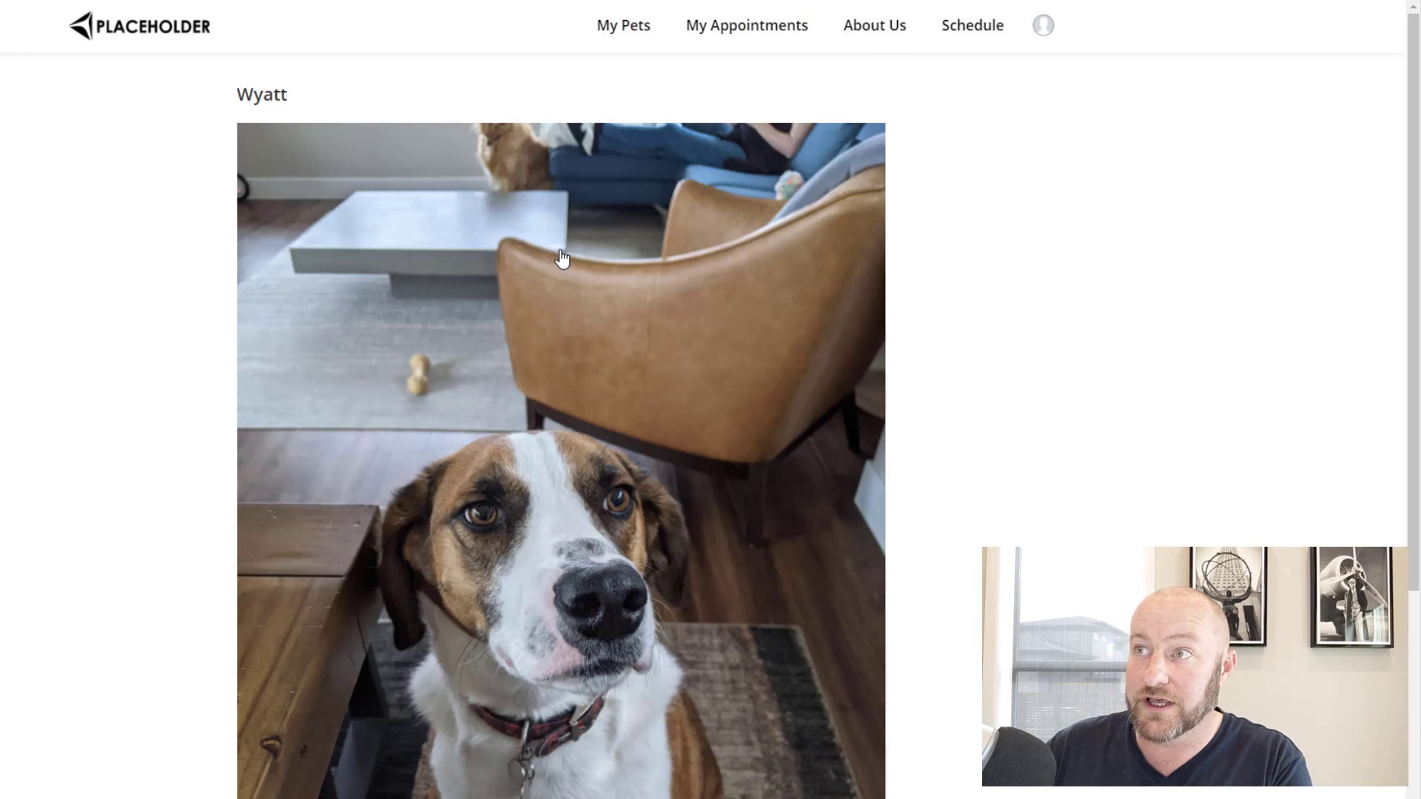
- Scroll down Wyatt's detail page in the live app
scroll(200, 422, down, 5)
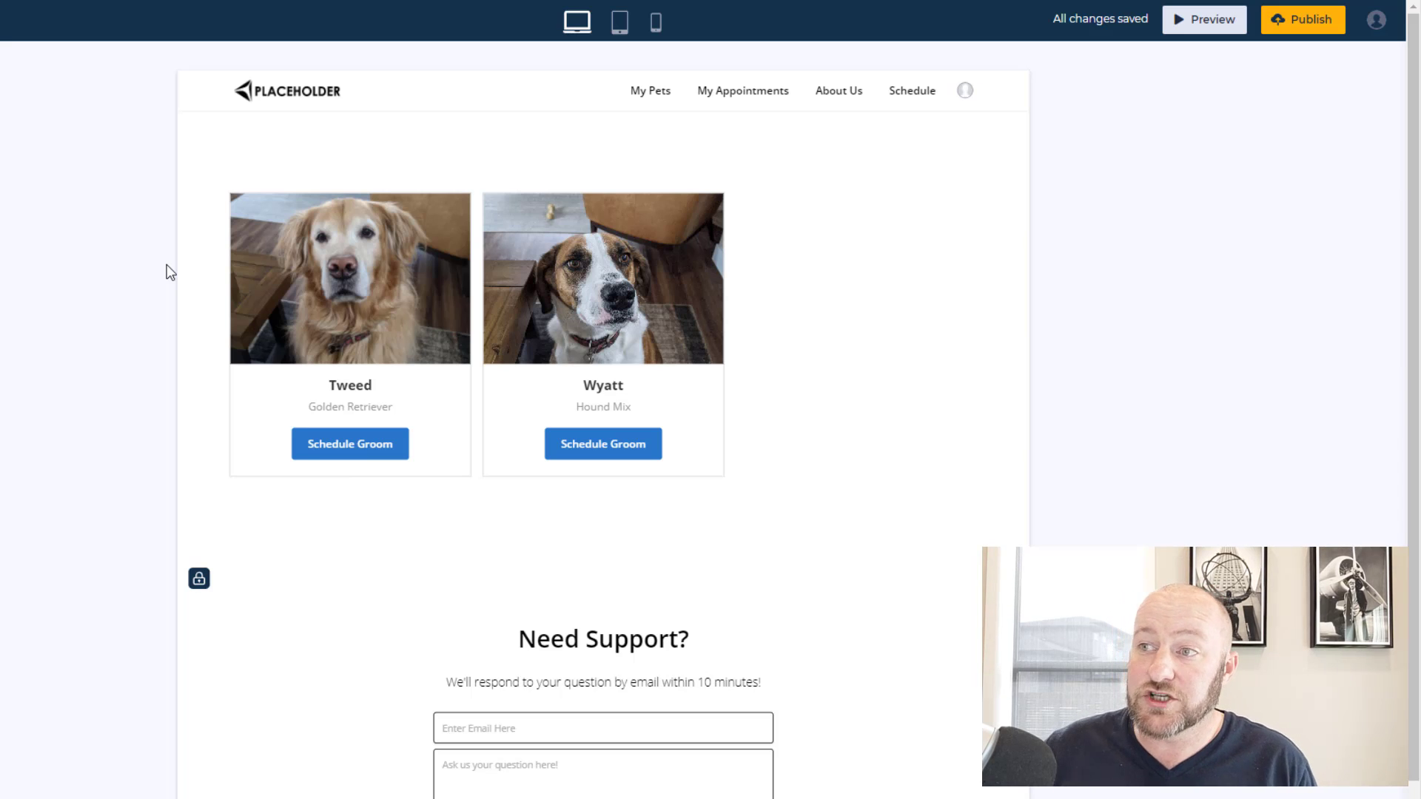
- Select the Need Support form block to show its #form1 settings
click(551, 660)
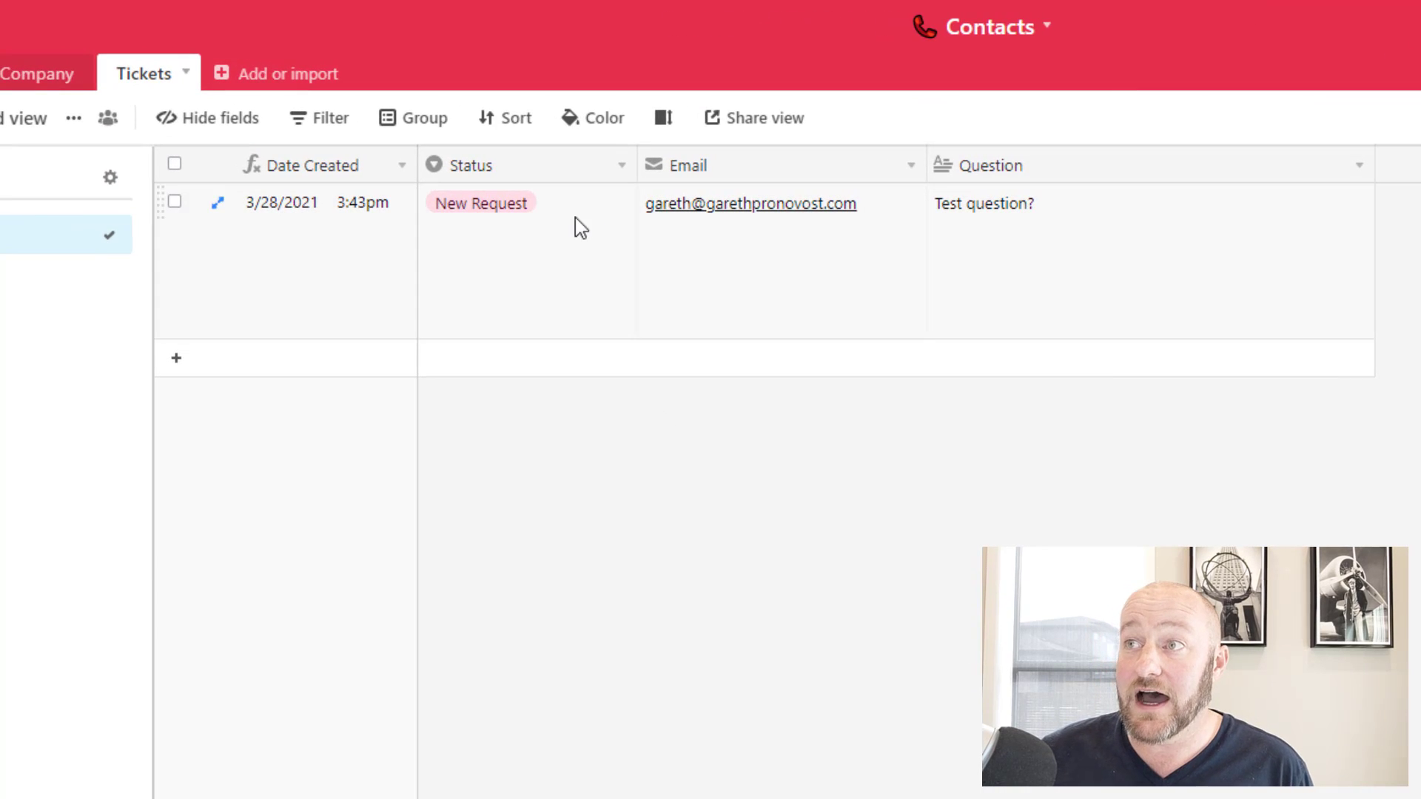
- Check the test ticket's Status options in Airtable, leaving it at New Request
double_click(551, 300)
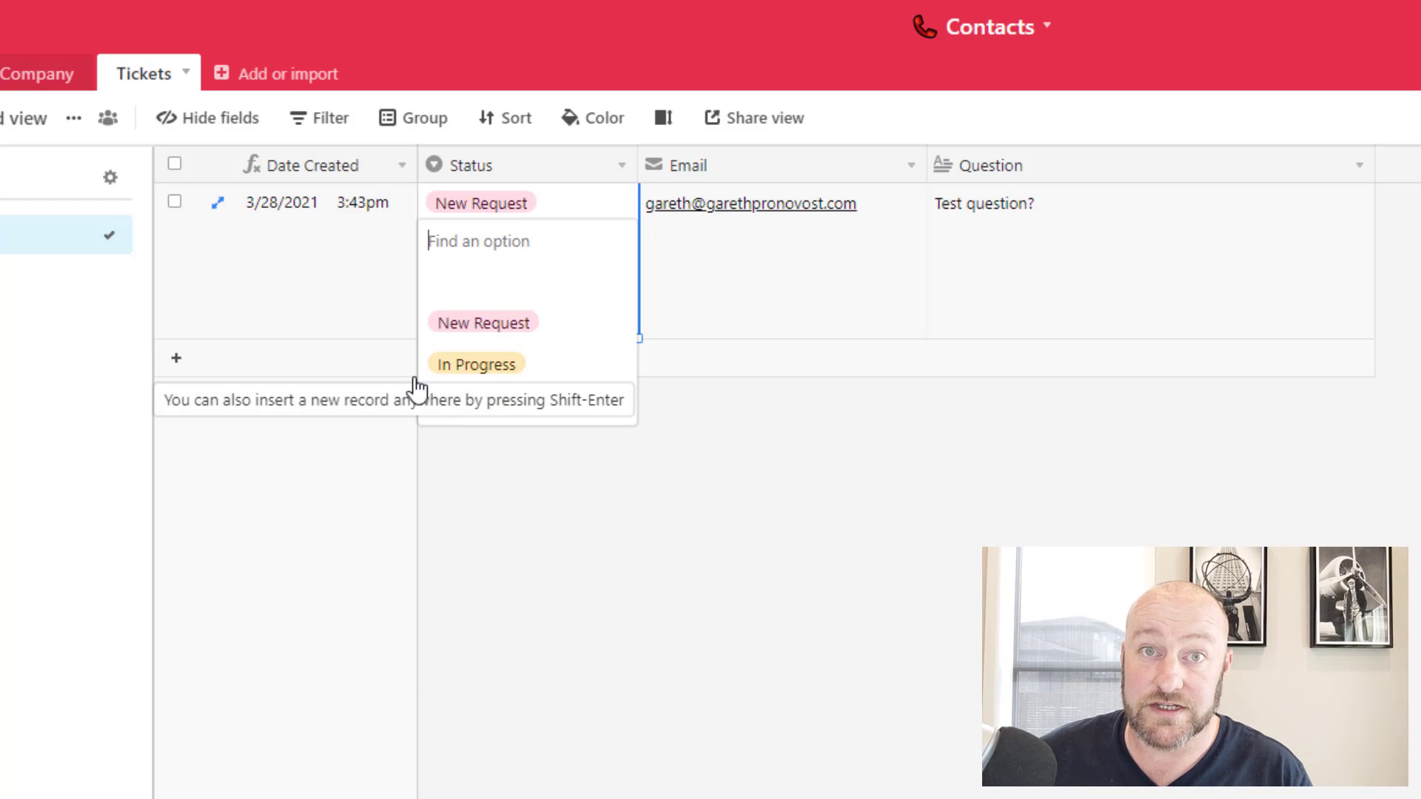
click(579, 551)
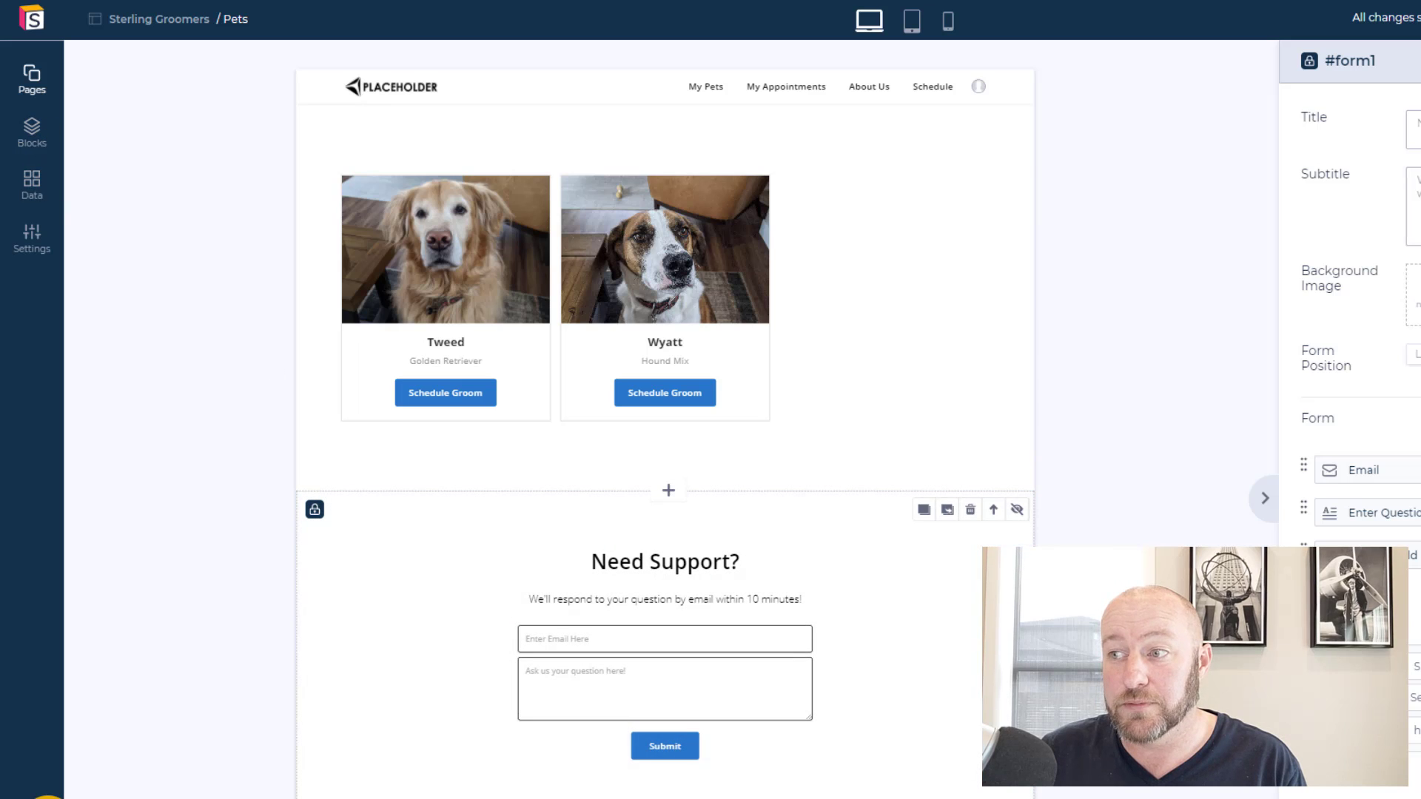
click(32, 132)
scroll(191, 579, down, 2)
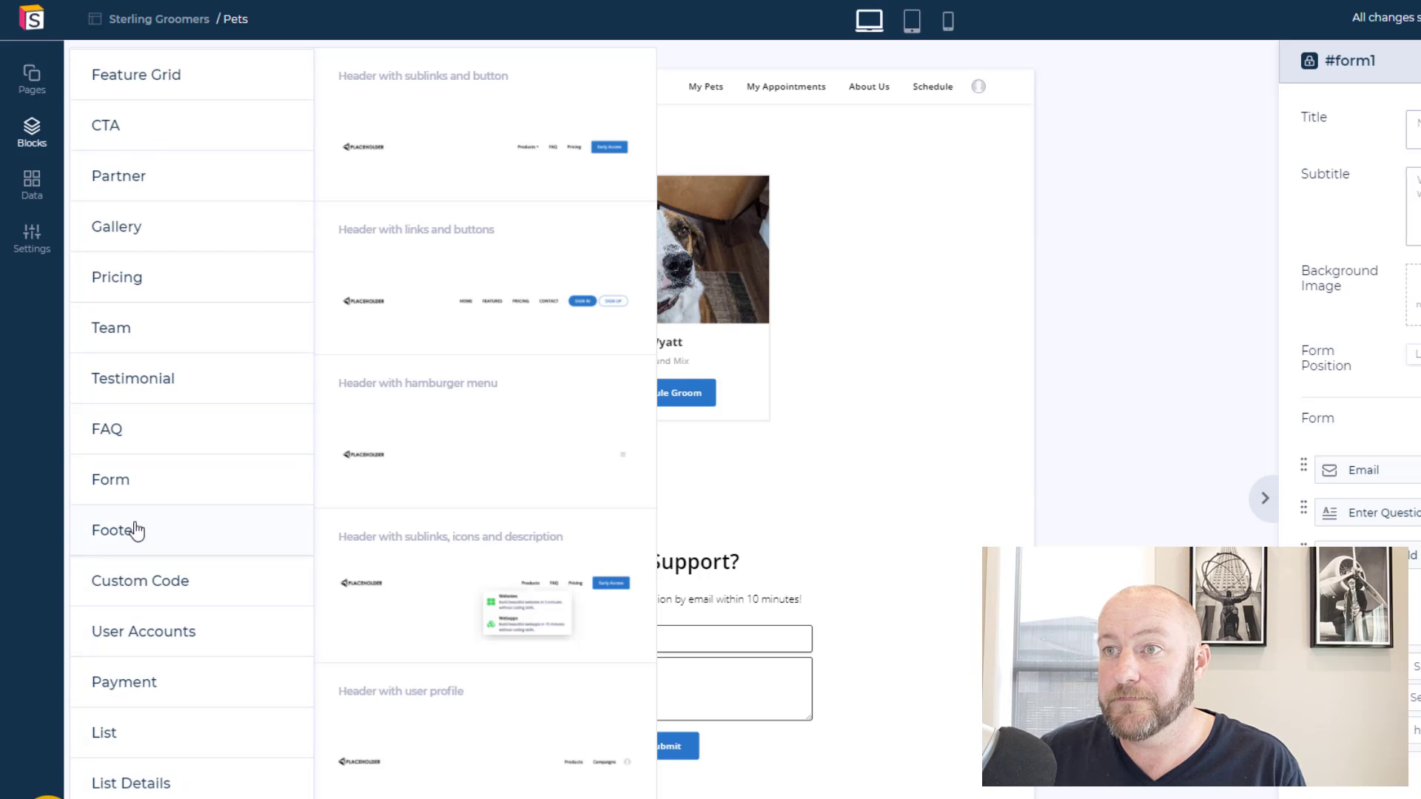
click(150, 485)
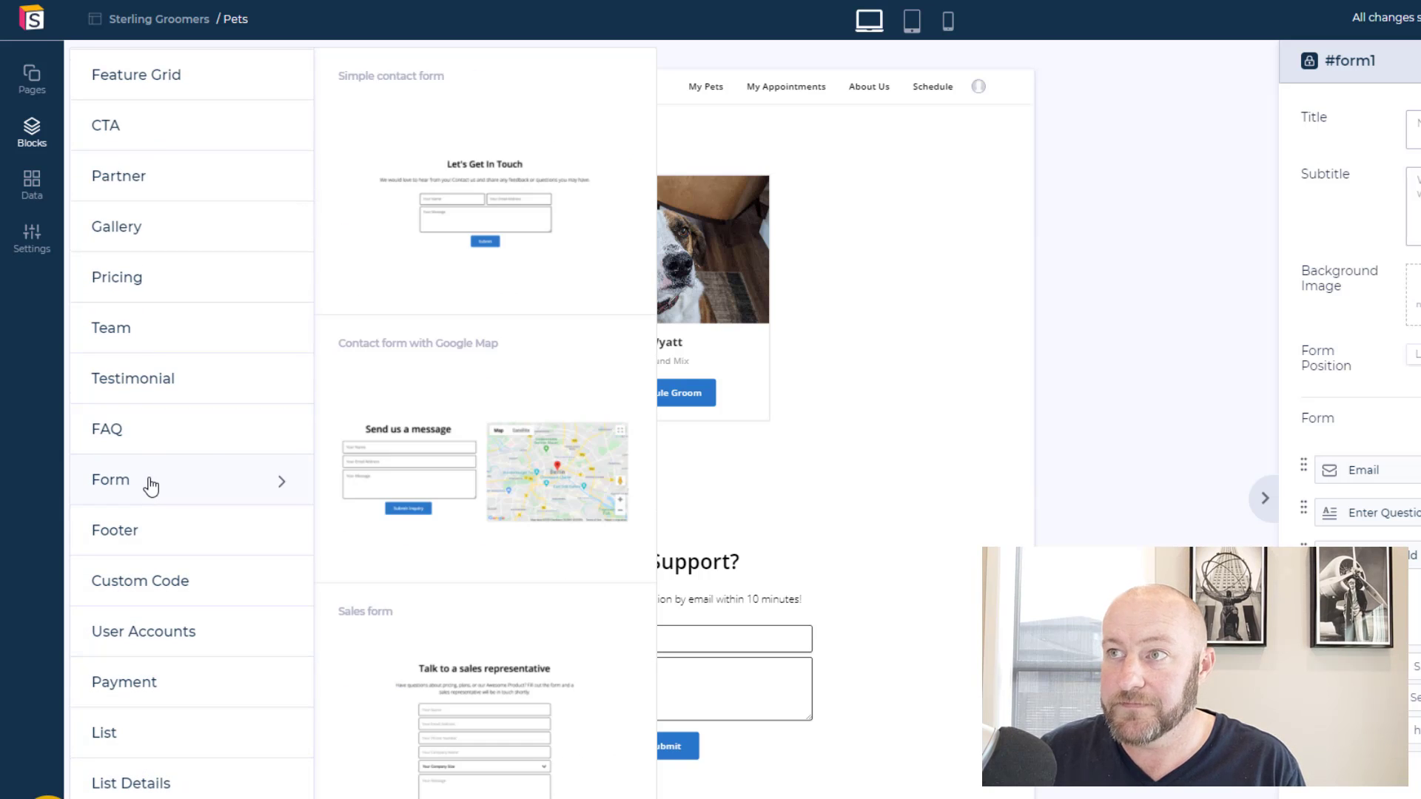
scroll(464, 501, down, 3)
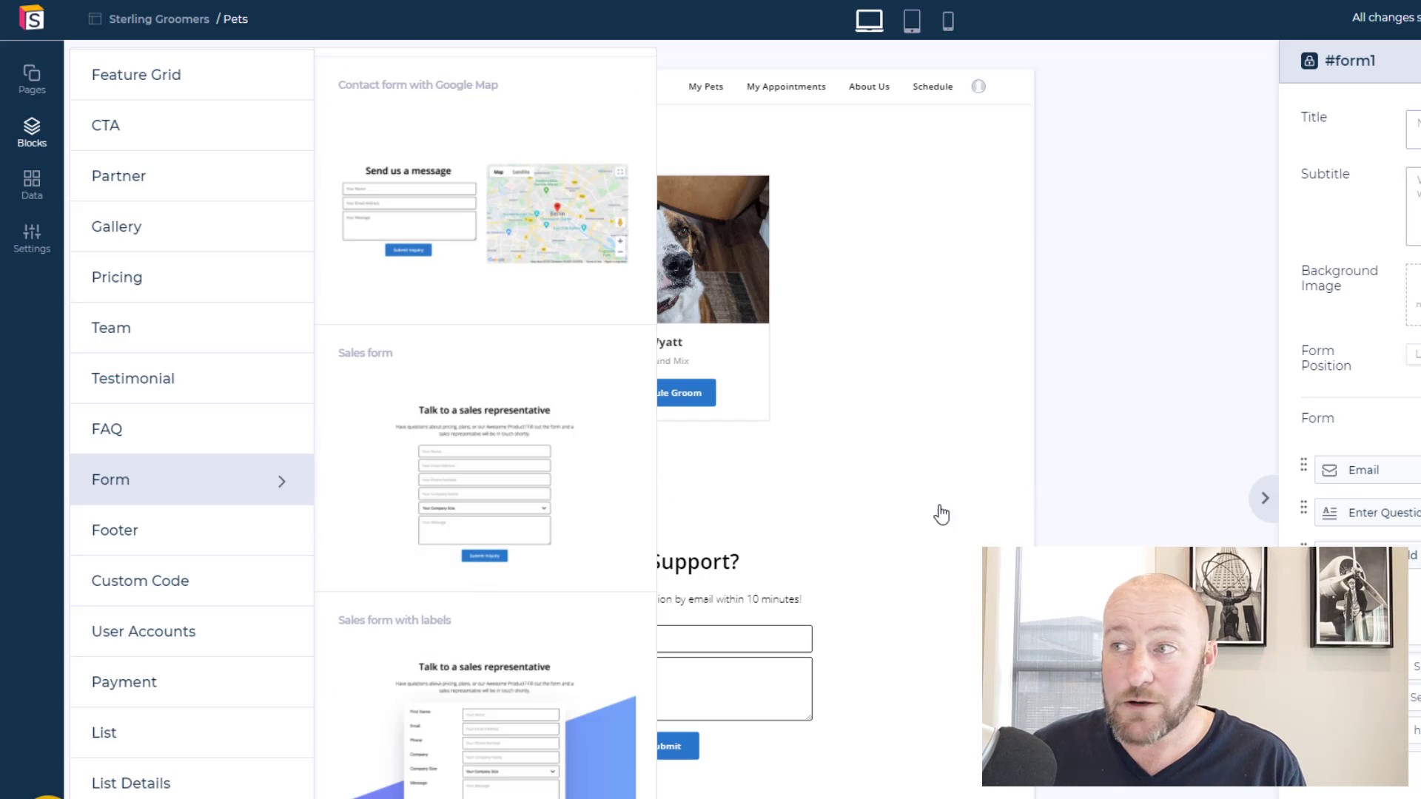
click(1144, 444)
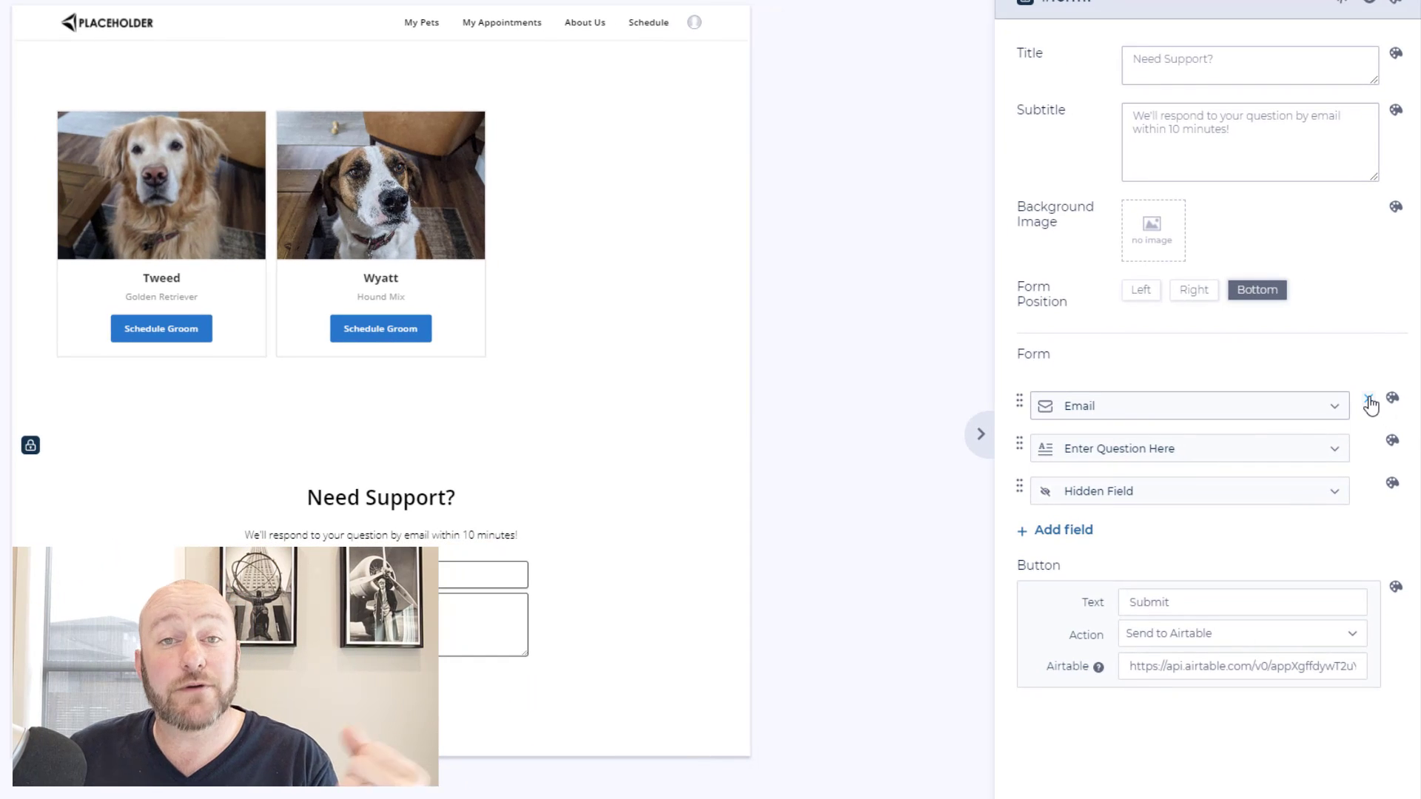
- Expand the form's Email field and inspect its Tag value
click(1136, 411)
scroll(1143, 429, down, 3)
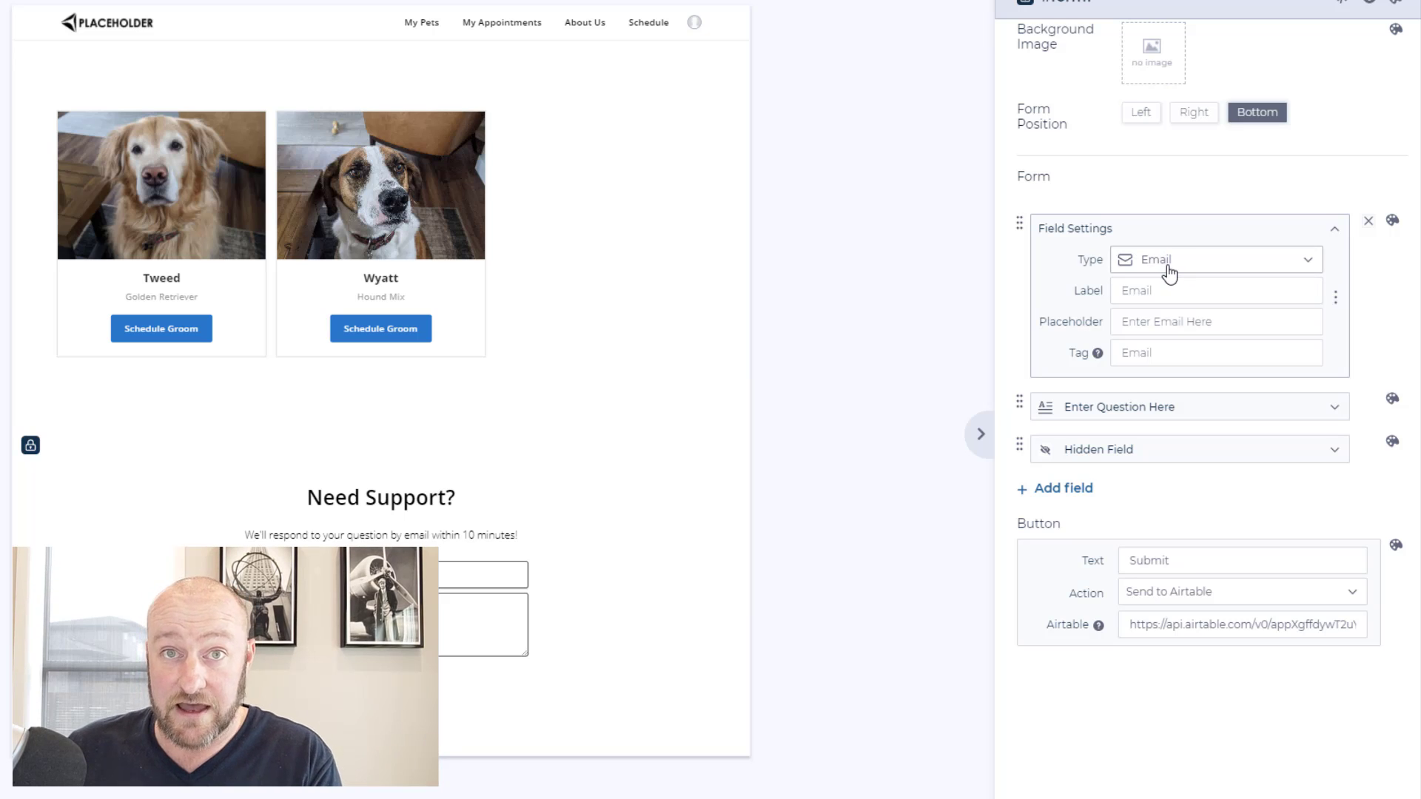
click(1140, 356)
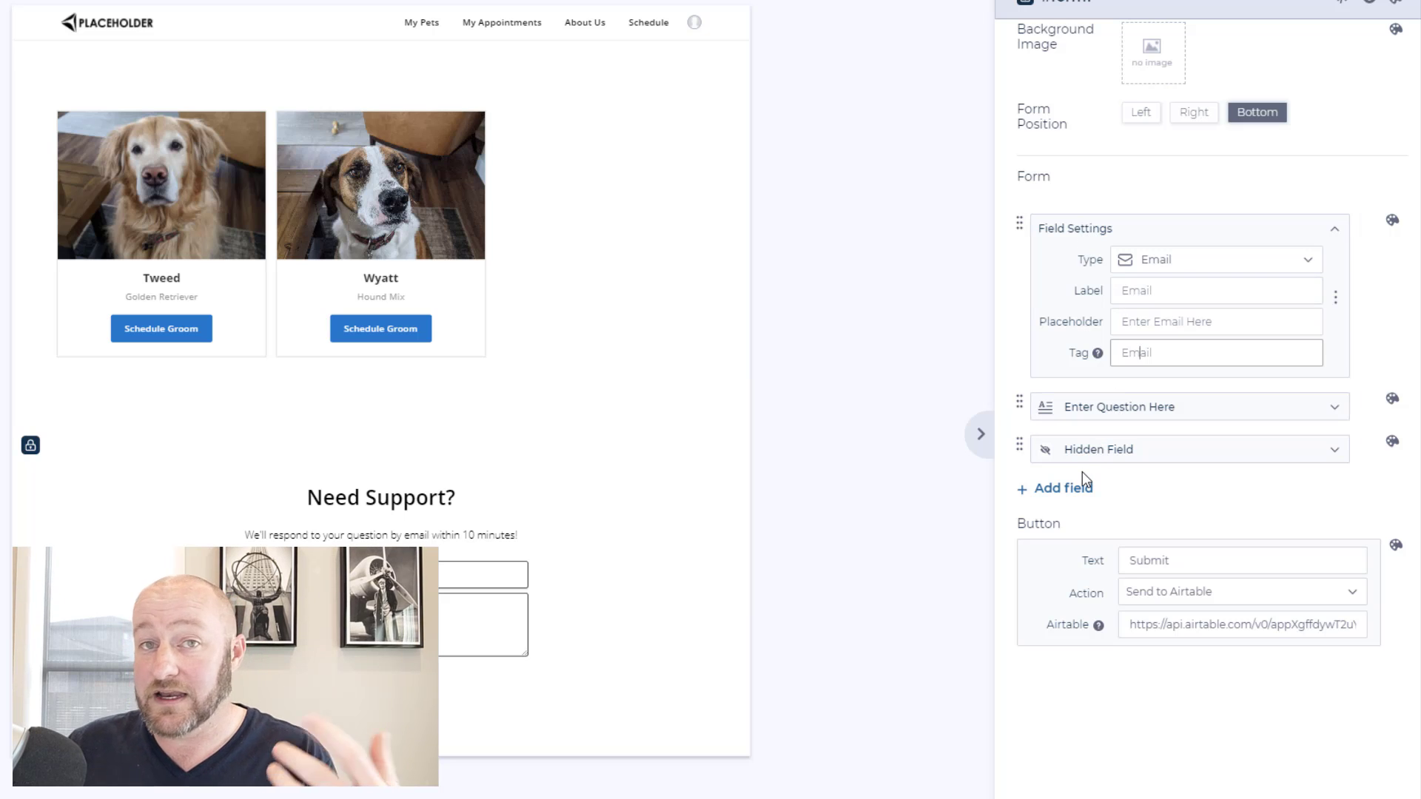
- Expand the hidden field to show its New Request value and Status tag, matching Airtable's Status column
click(1113, 452)
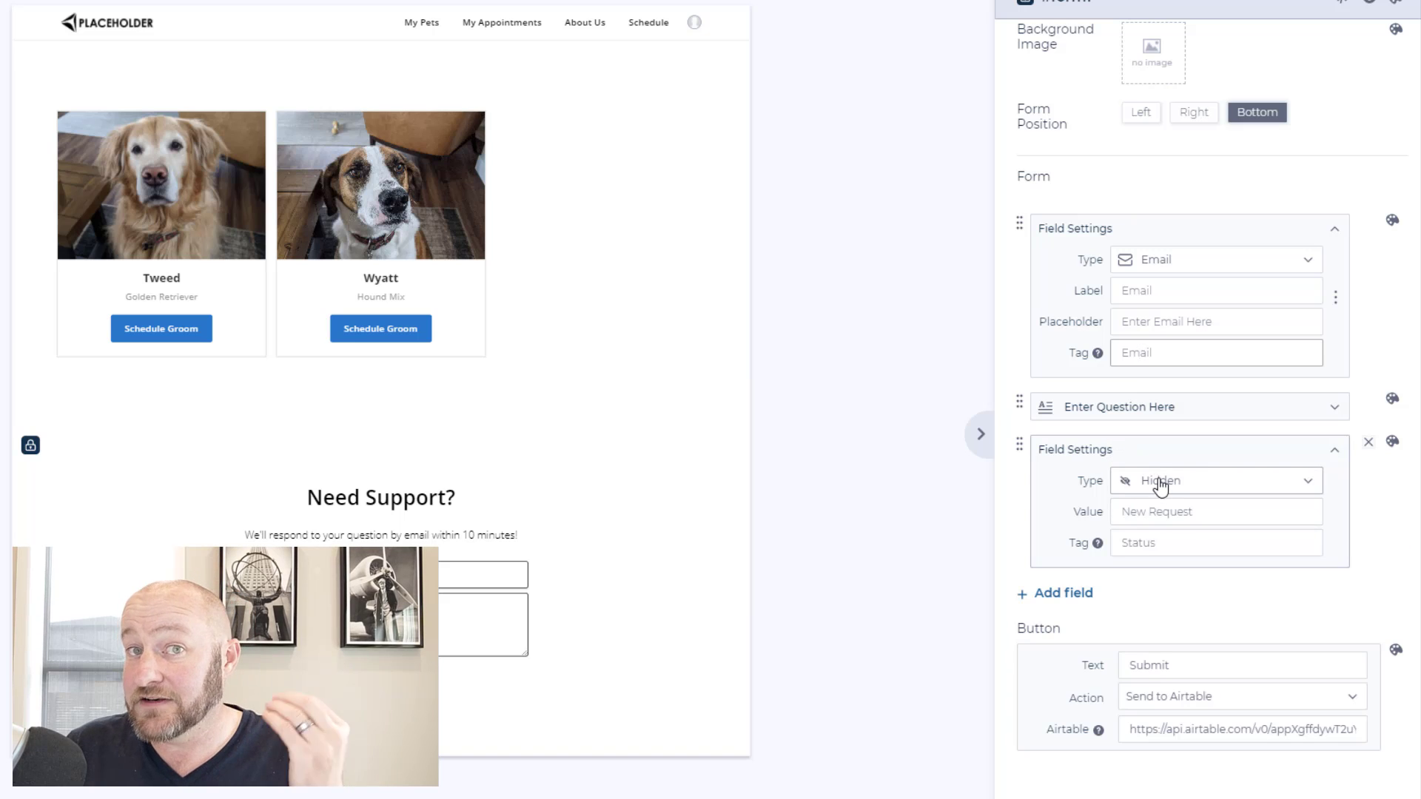
click(1148, 512)
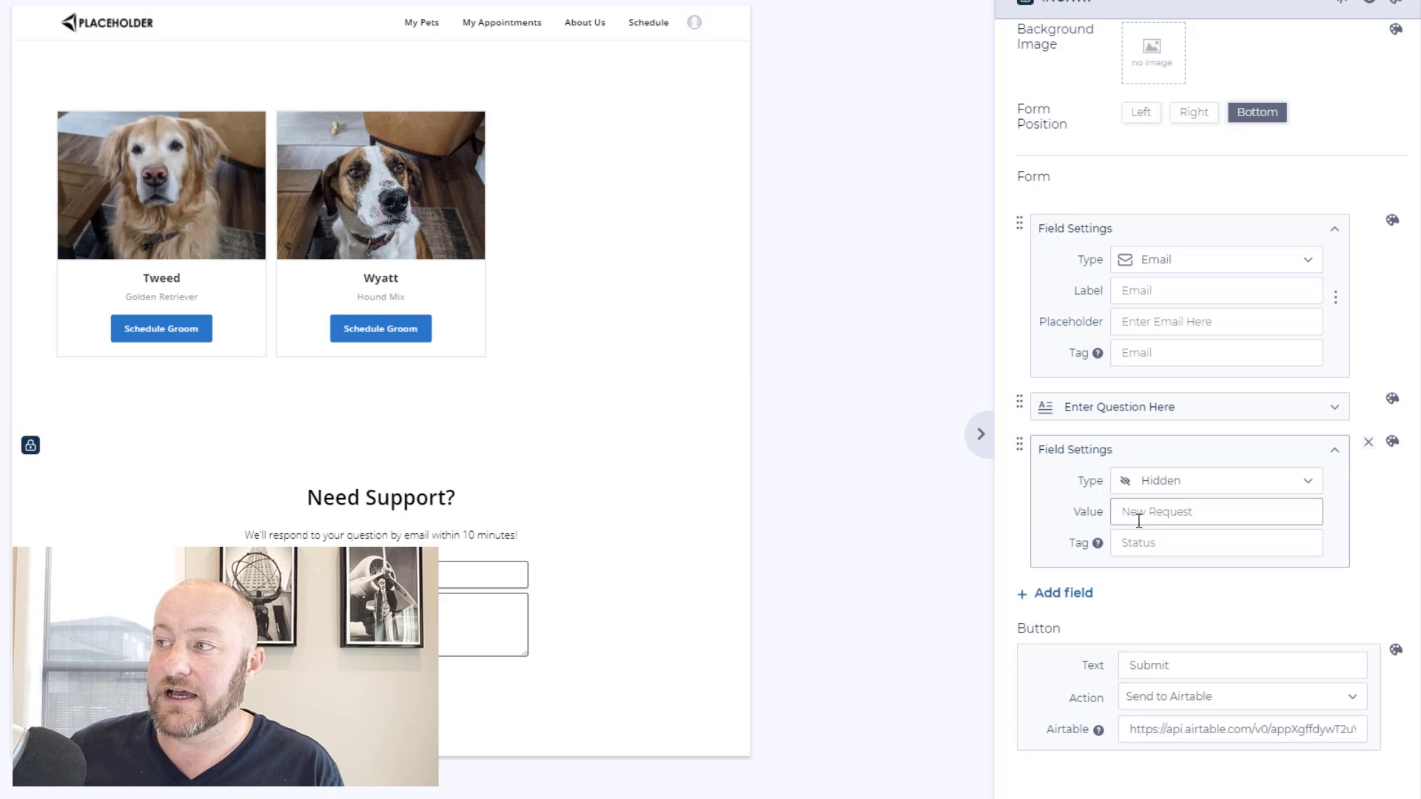
drag(1118, 512, 1224, 512)
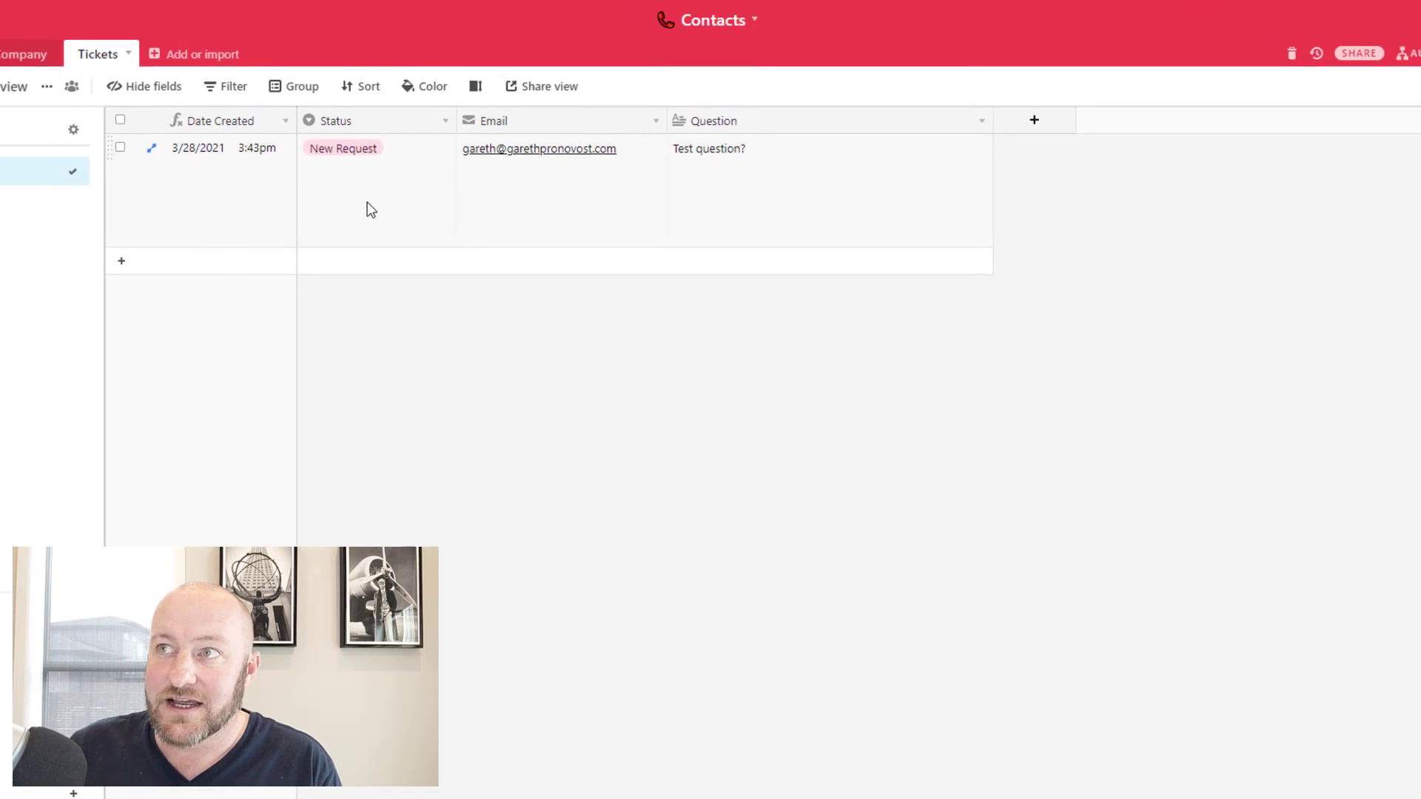
click(368, 189)
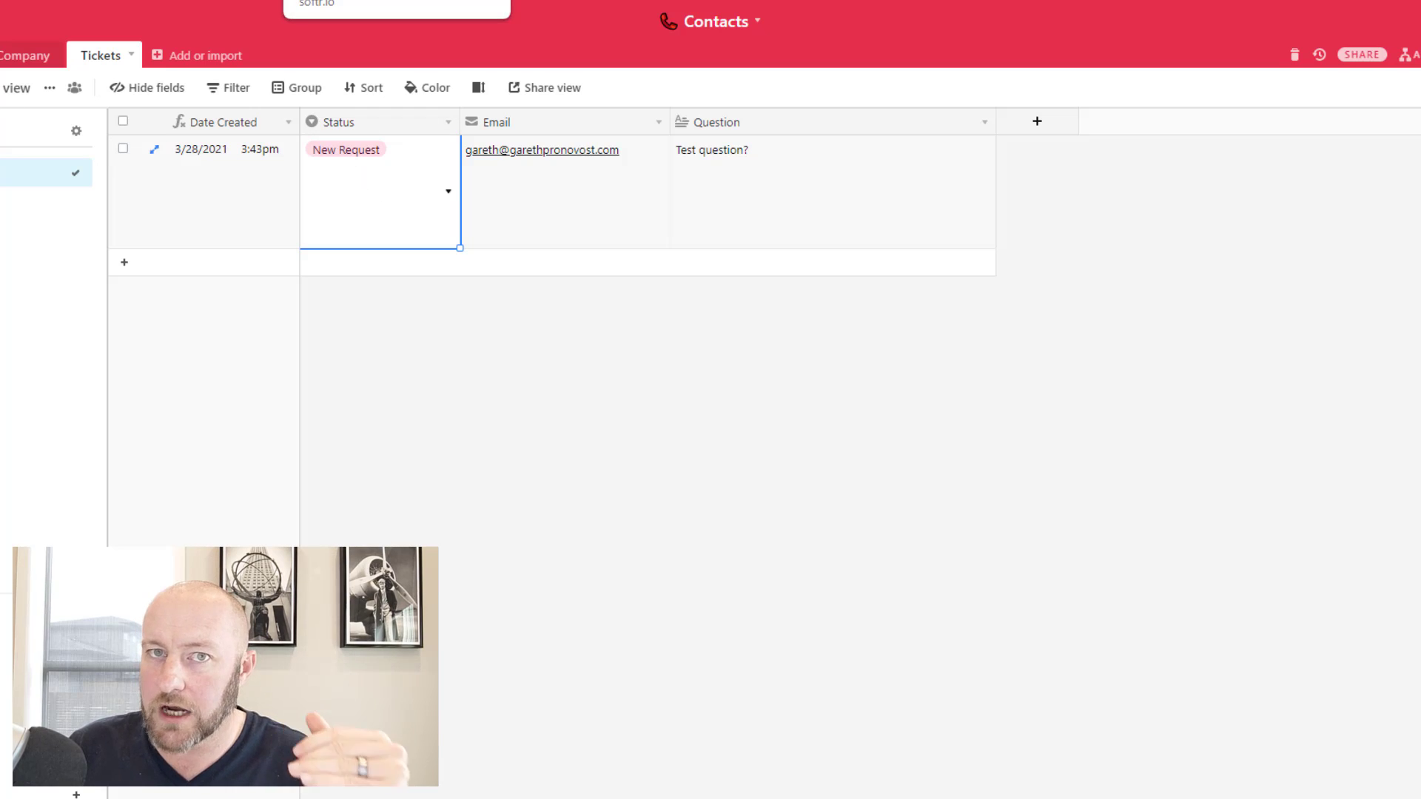
click(325, 1)
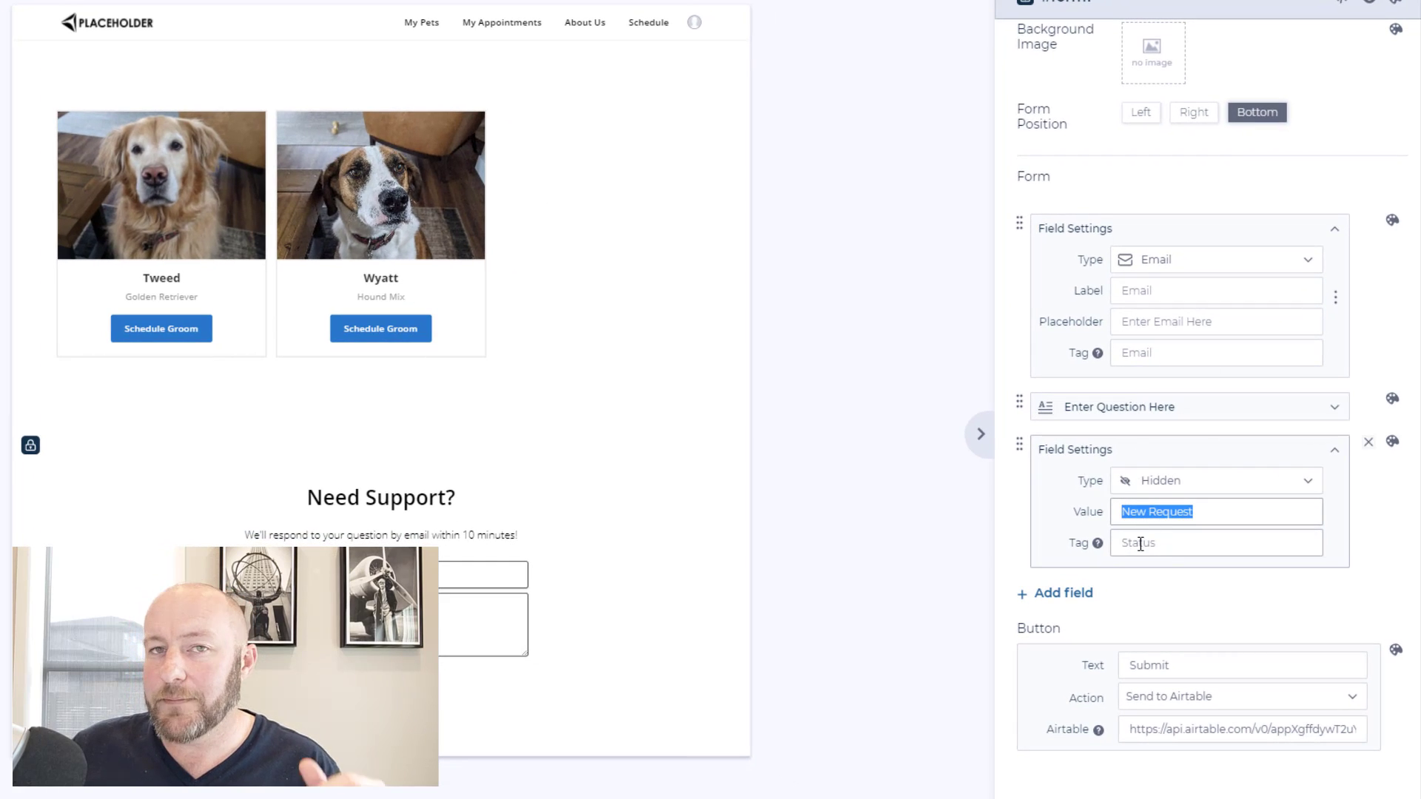
drag(1127, 545, 1171, 543)
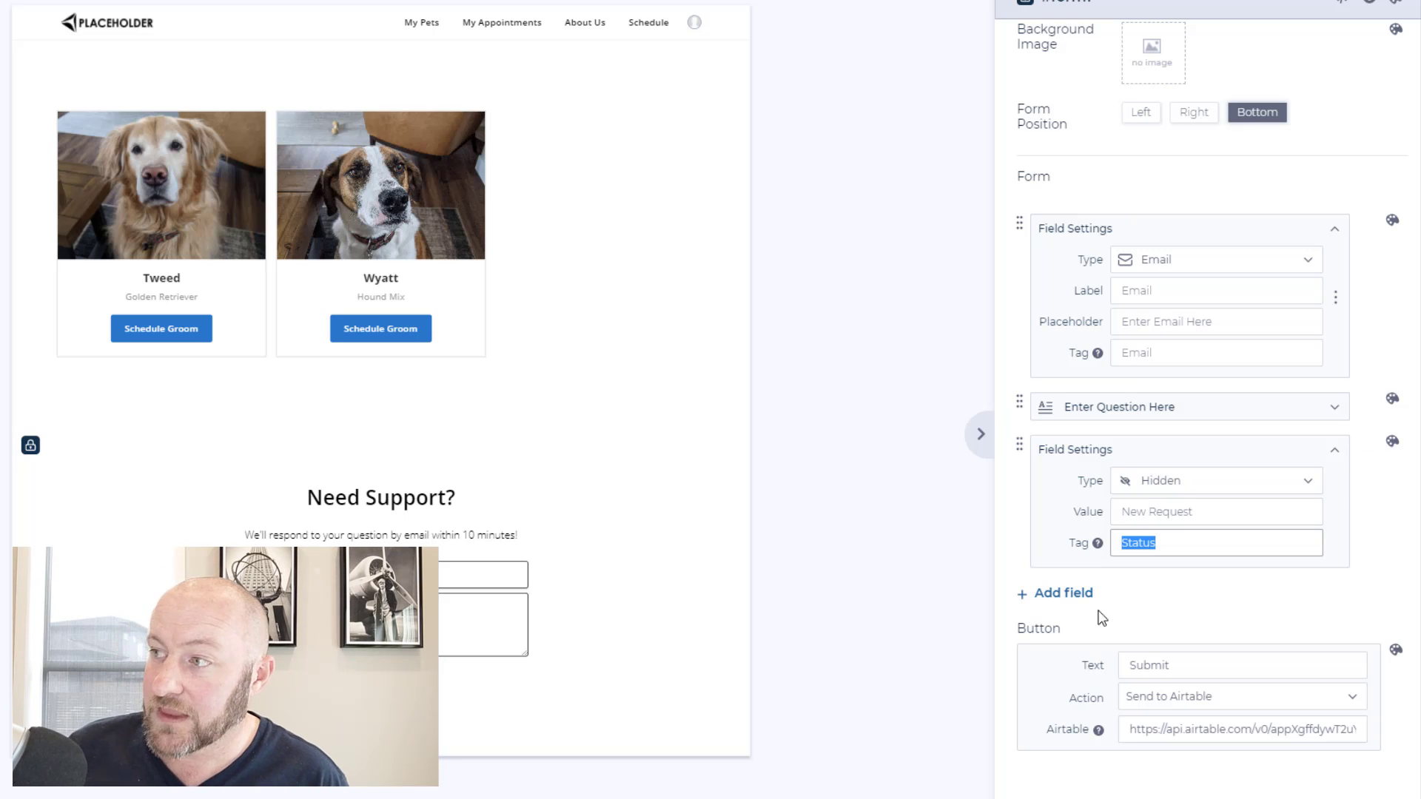
scroll(1214, 619, down, 2)
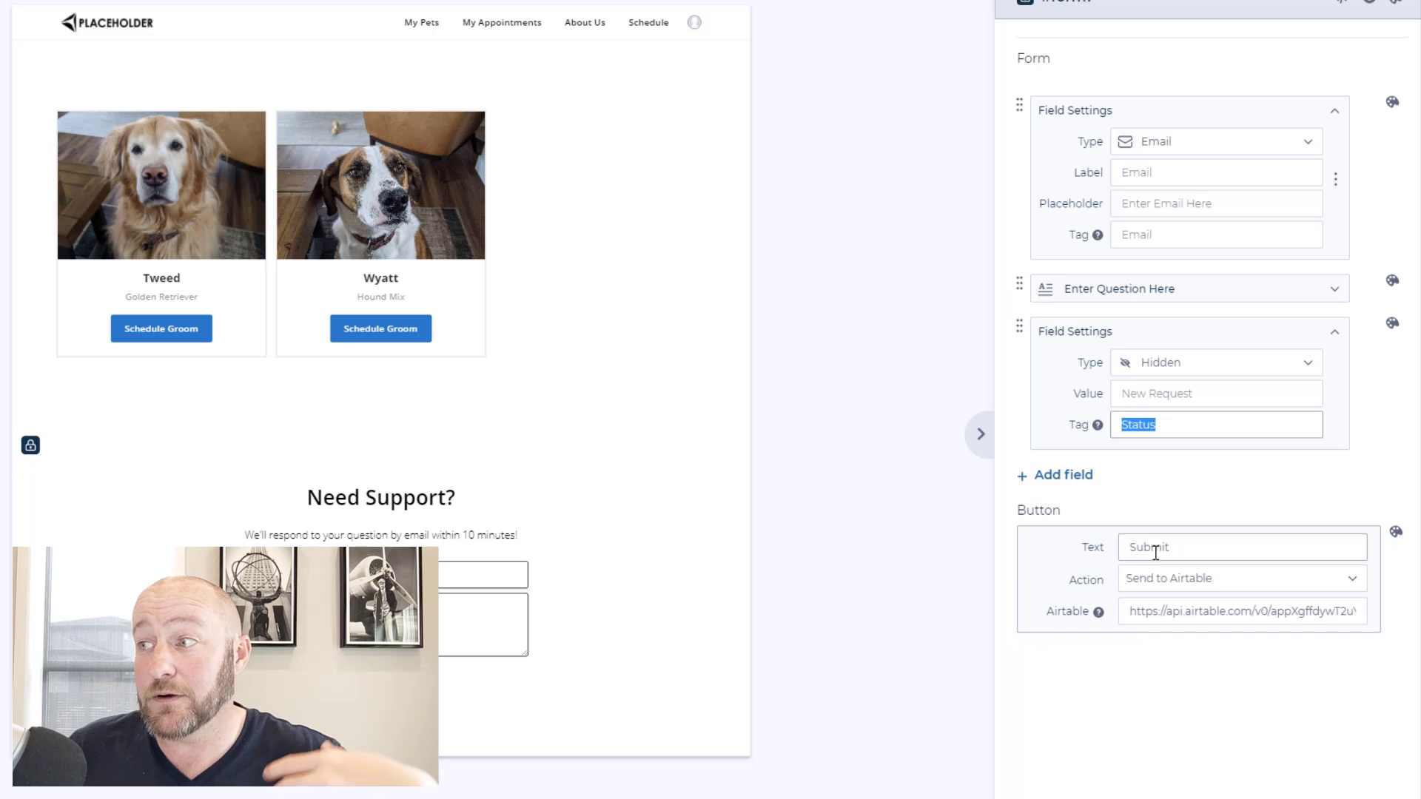
- Keep the form's submit action as Send to Airtable and select its Airtable URL
click(1153, 590)
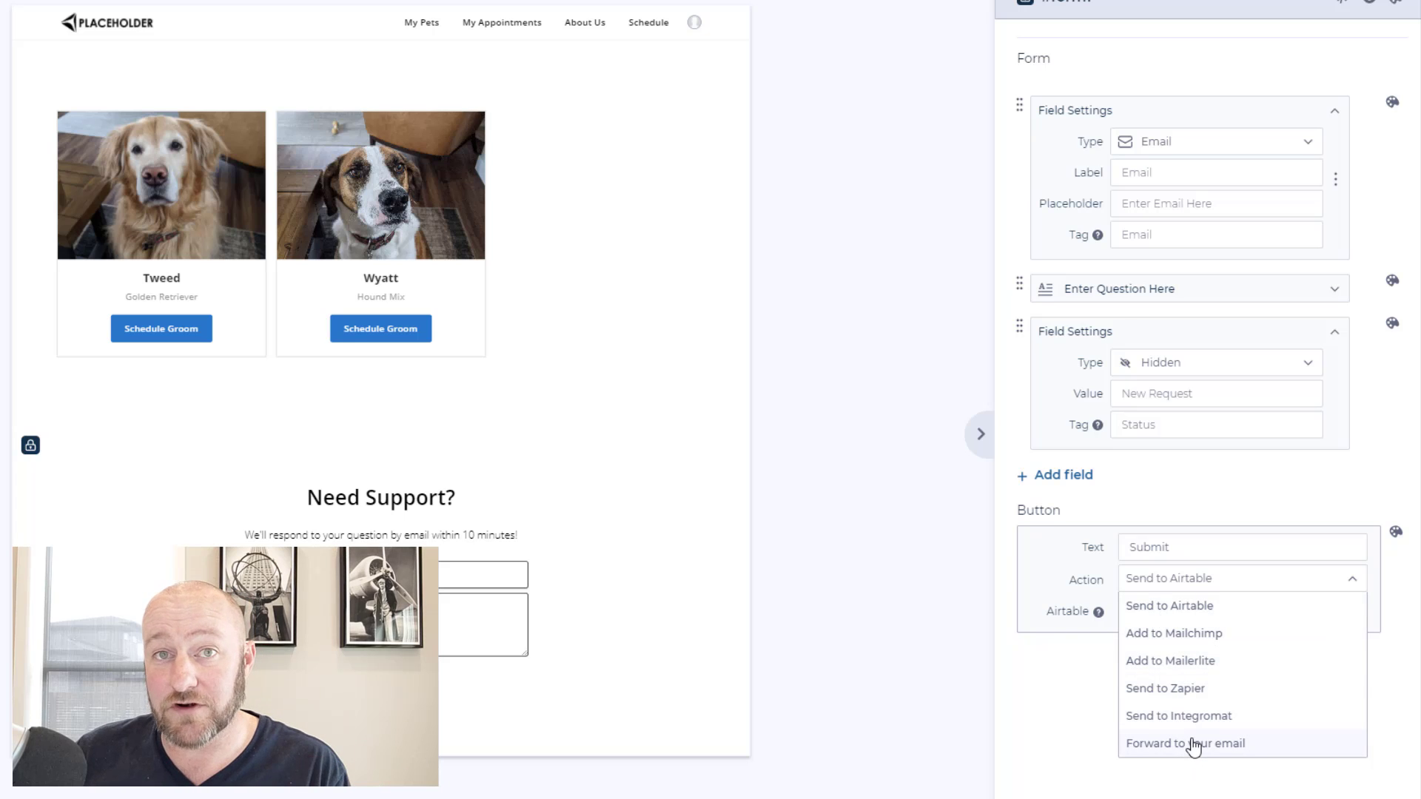
click(1188, 606)
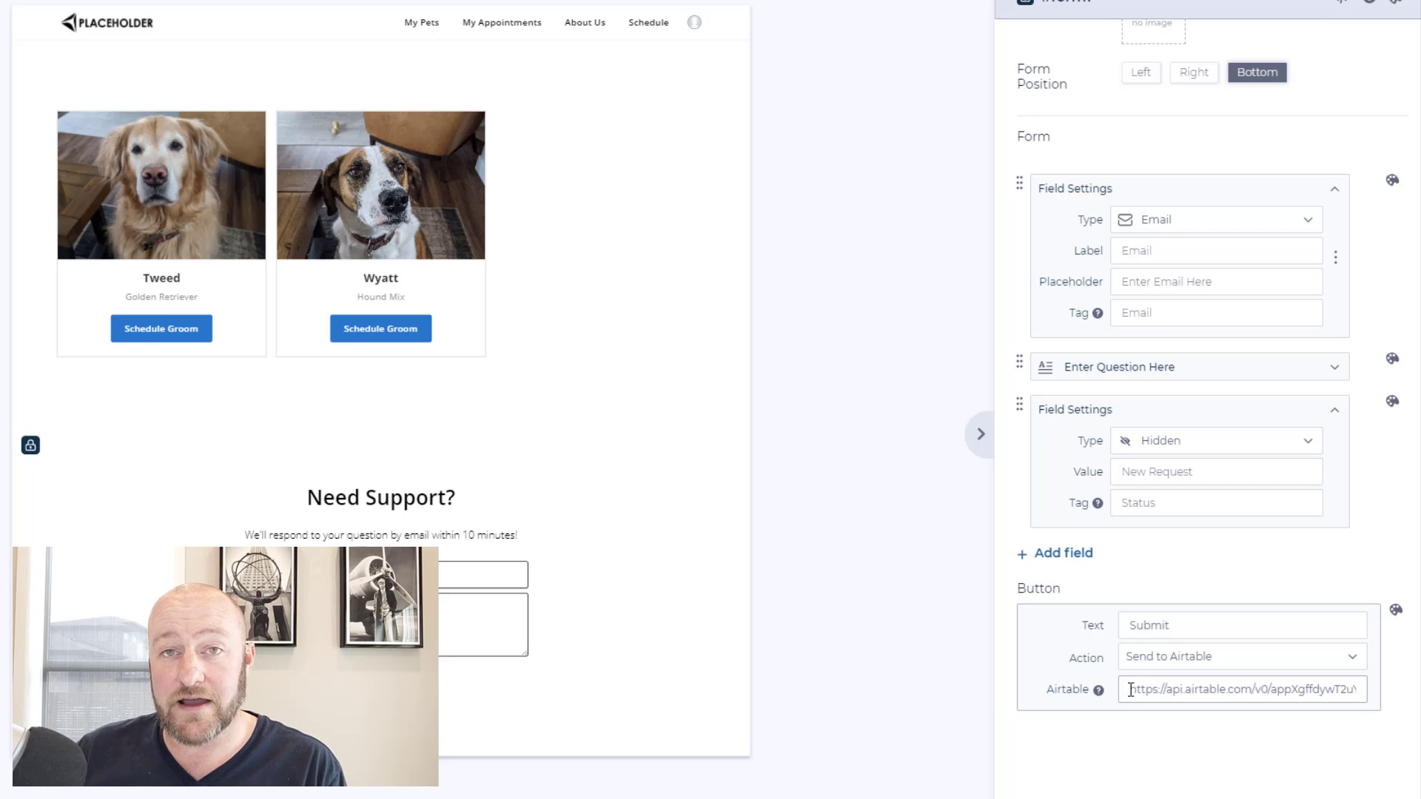
drag(1131, 690, 1389, 675)
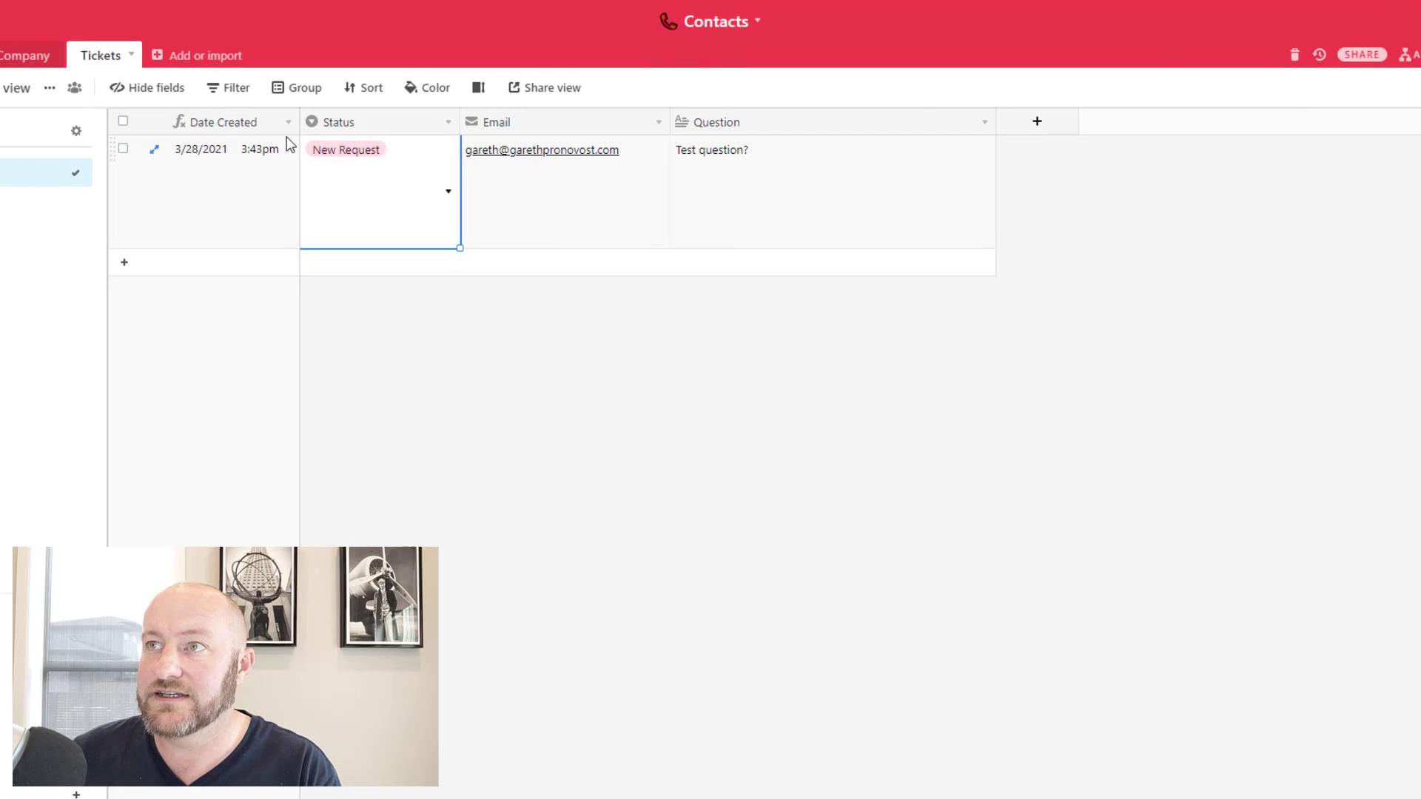
- Clear the Airtable cell selection and go back to the Softr dog listing page
click(799, 524)
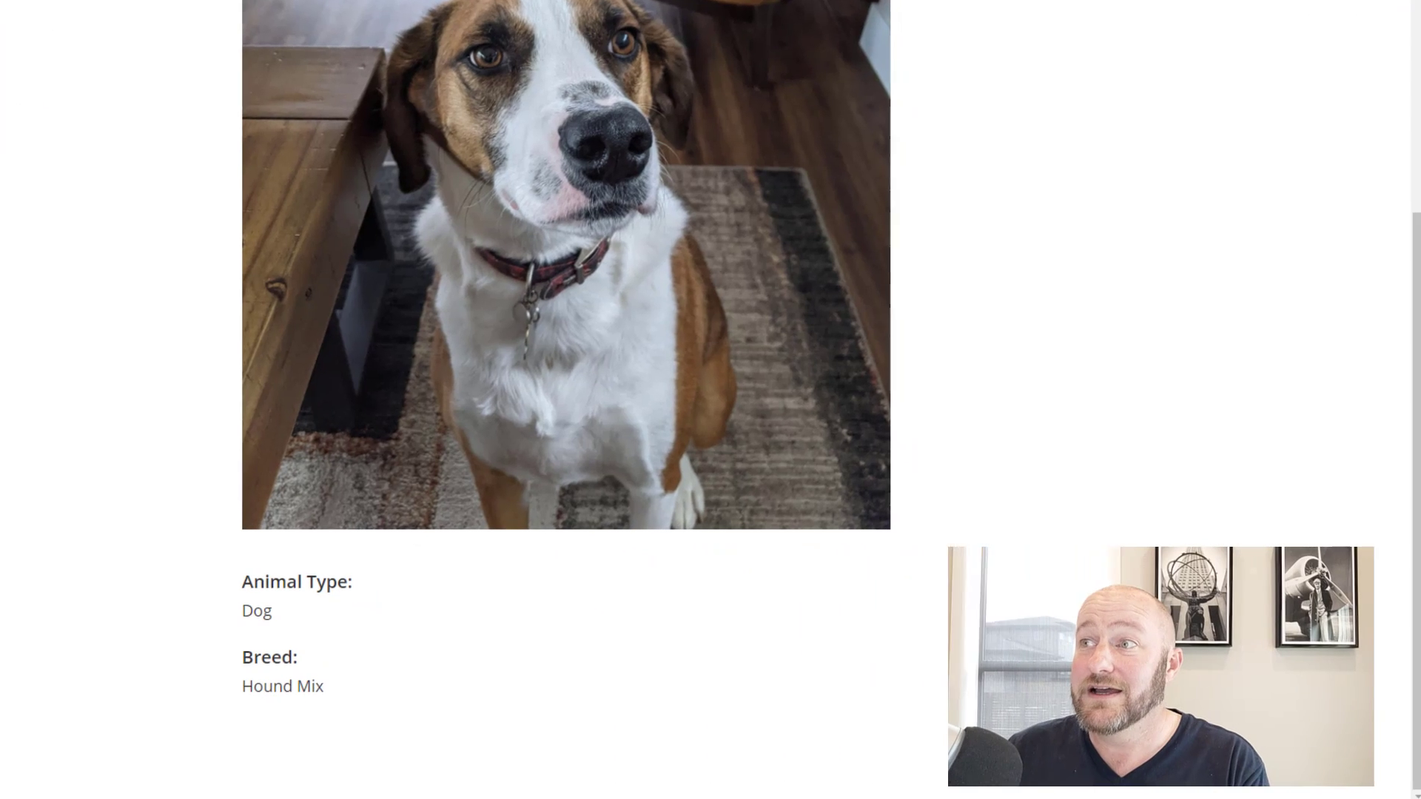
scroll(498, 361, up, 5)
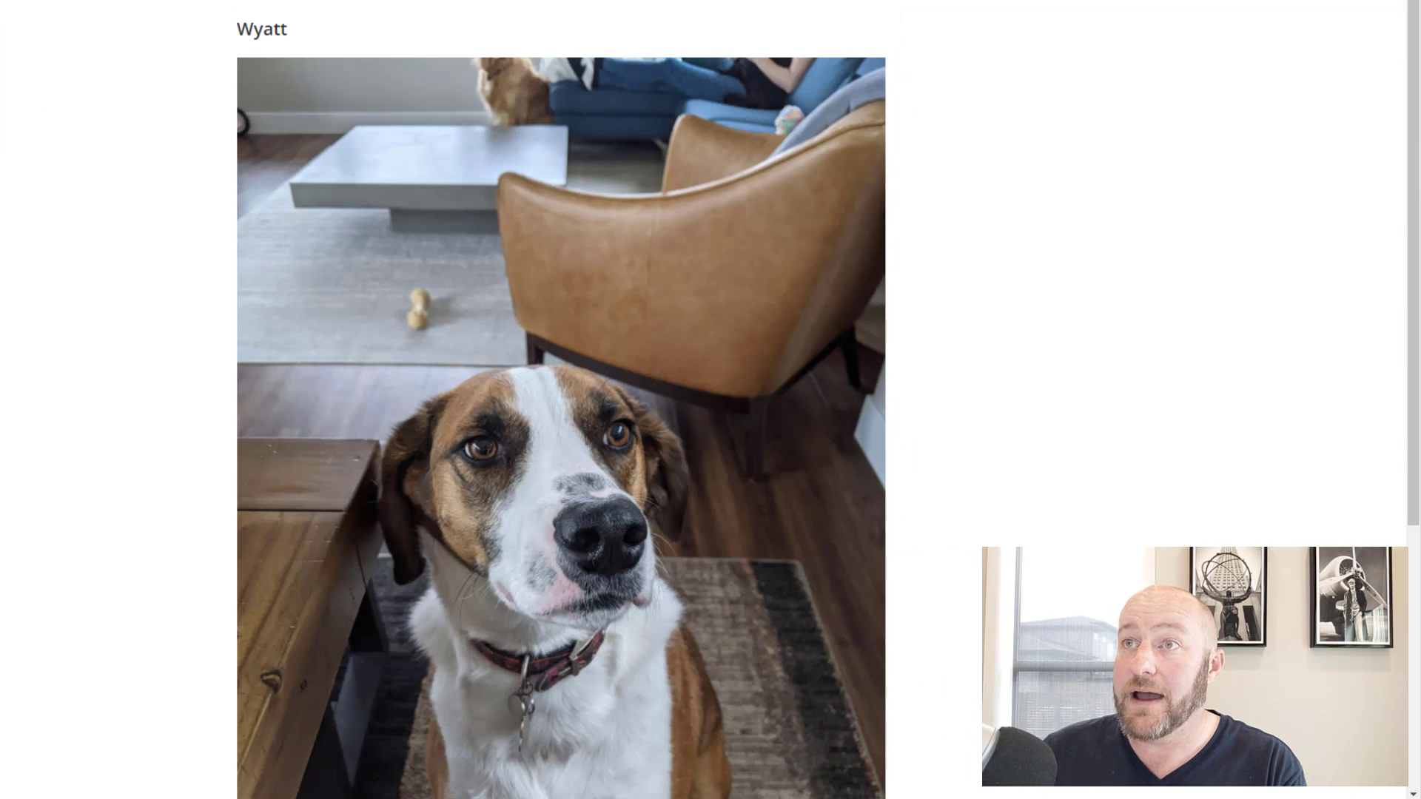
key(alt+Left)
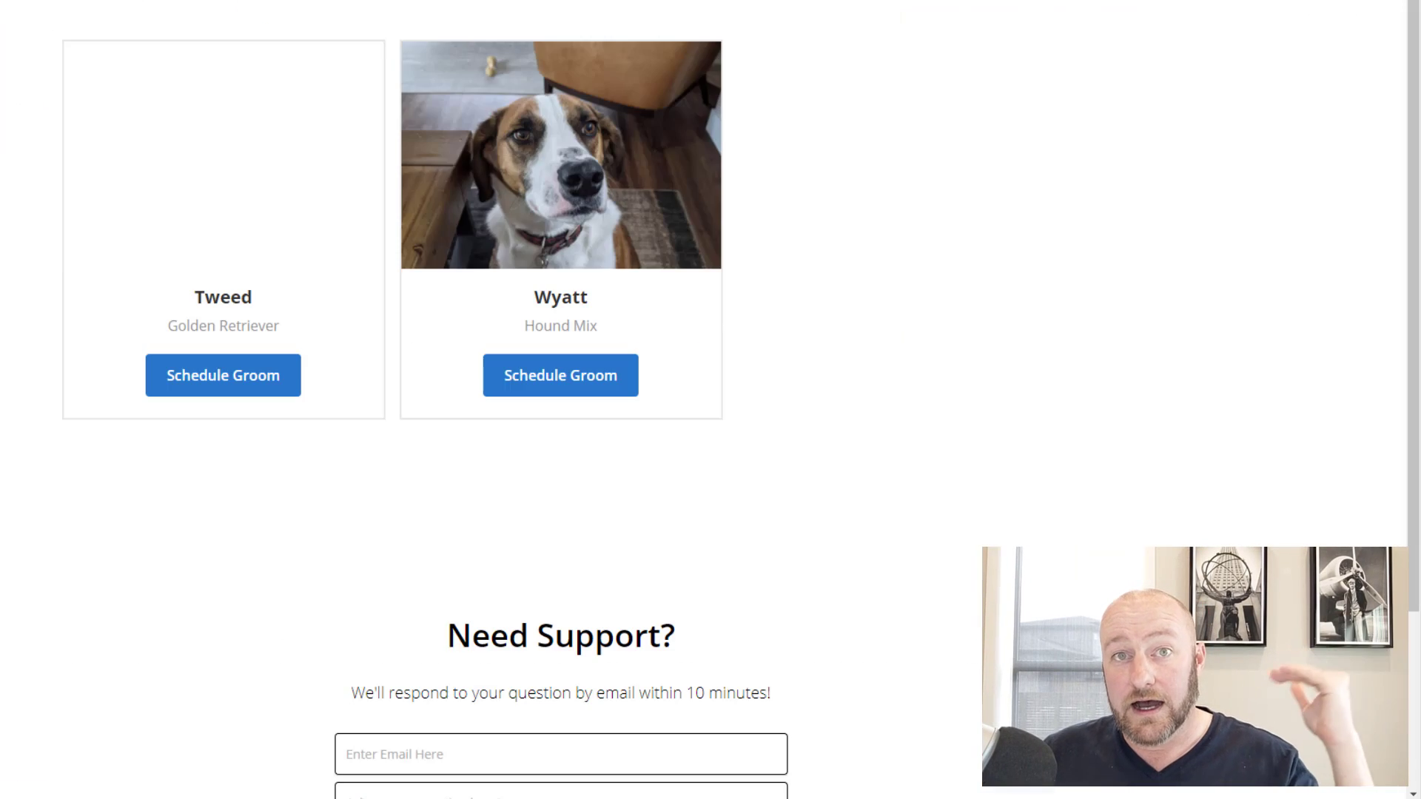
- Submit the Need Support form with a test e-mail address and the question 'example question?'
scroll(507, 539, down, 3)
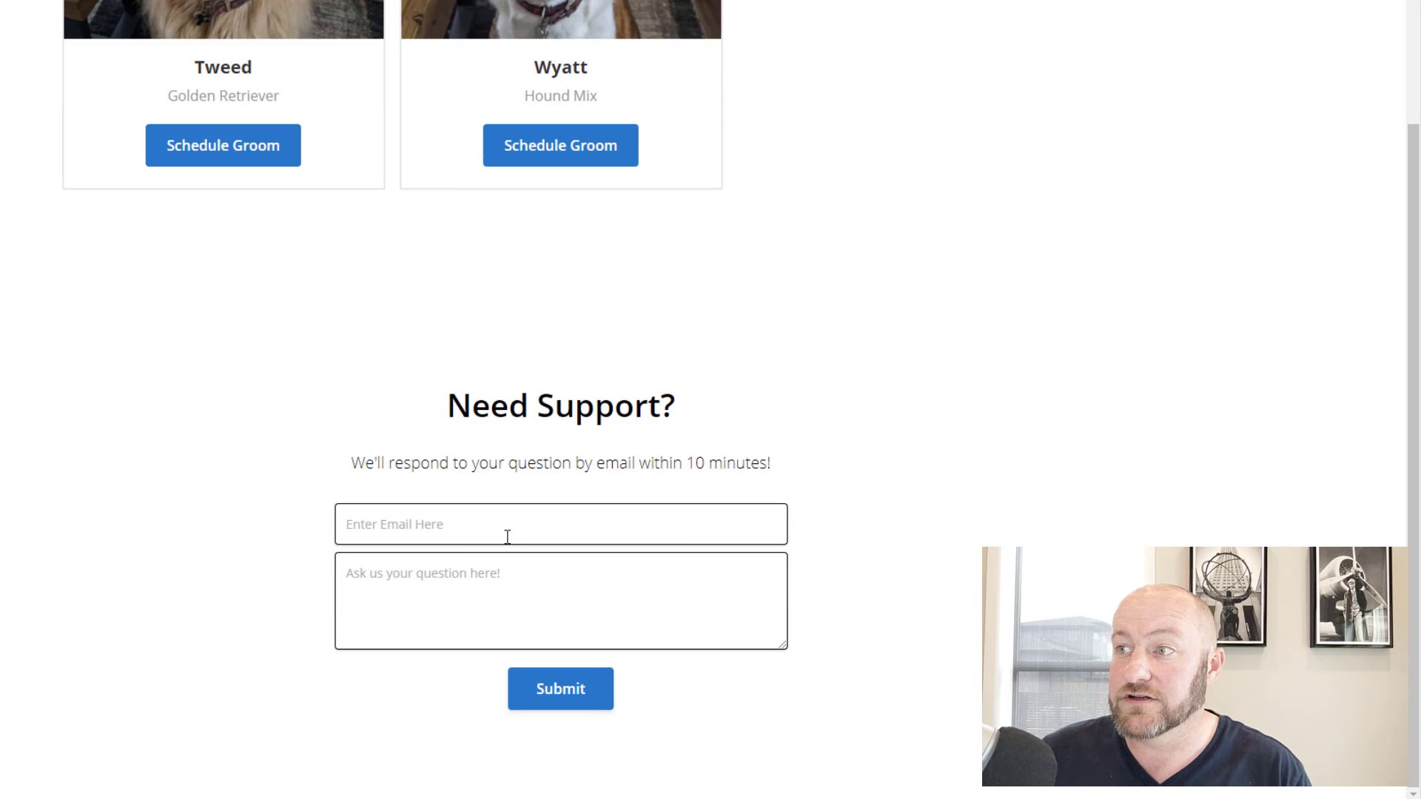
click(557, 522)
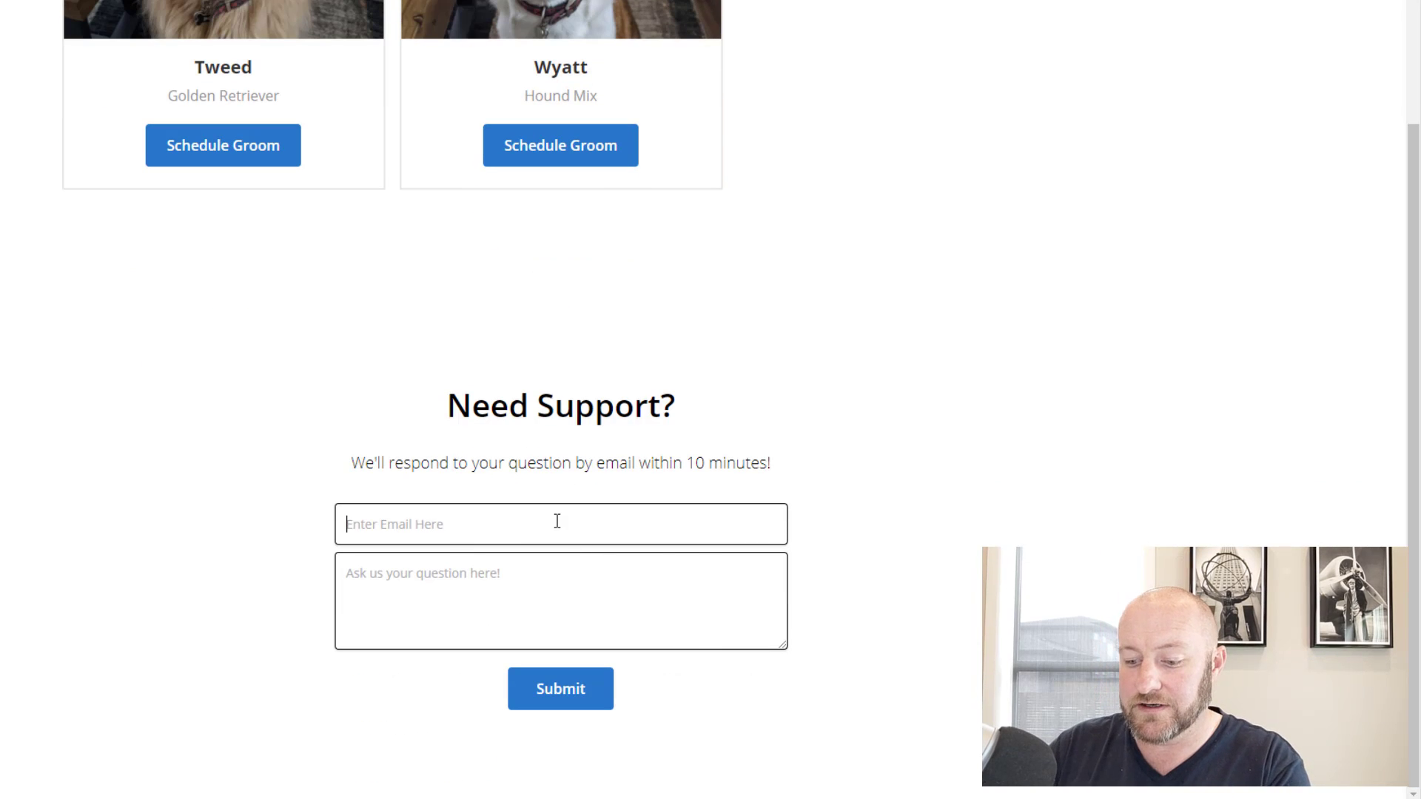
text(test@test.com)
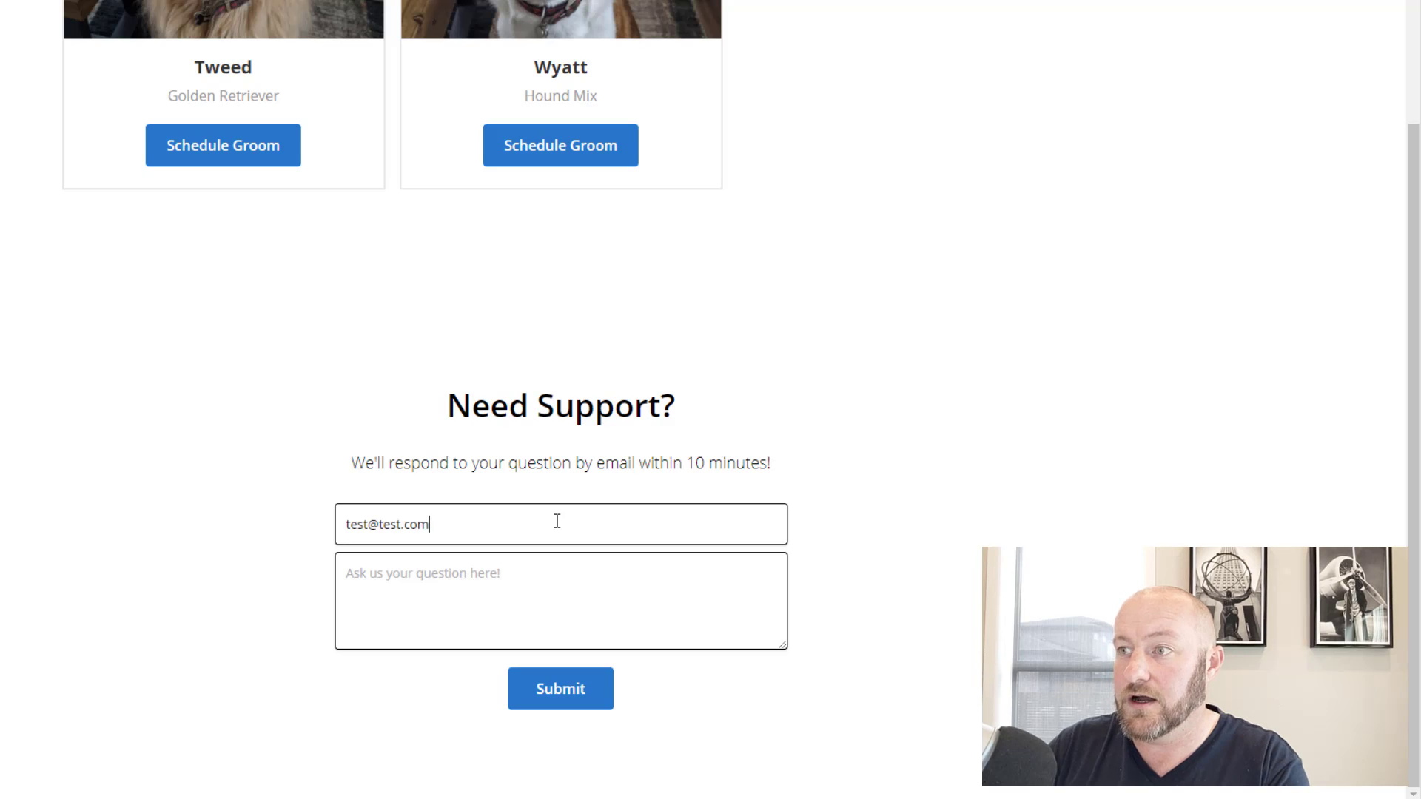
key(Tab)
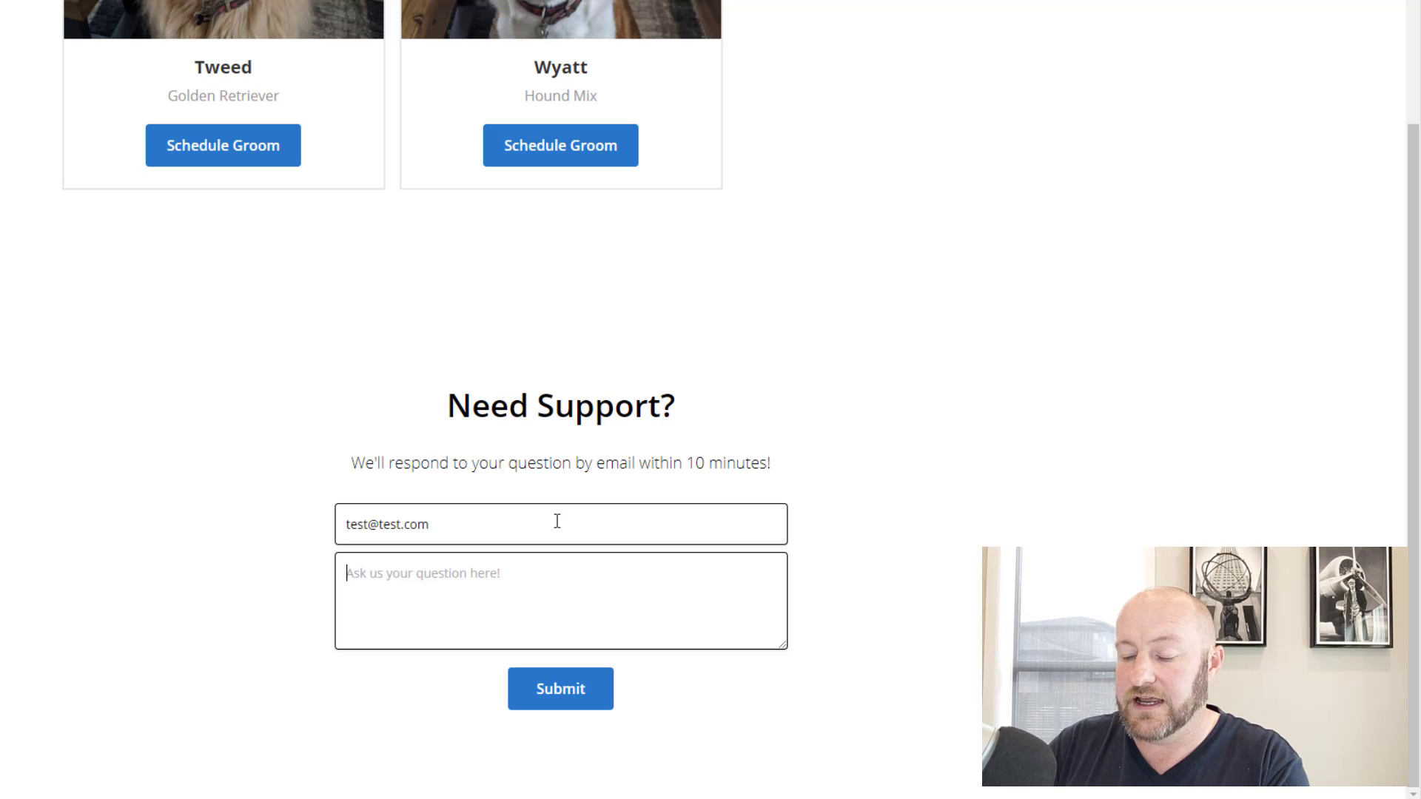
text(exqmple)
key(BackSpace)
key(BackSpace)
key(BackSpace)
key(BackSpace)
key(BackSpace)
text(am)
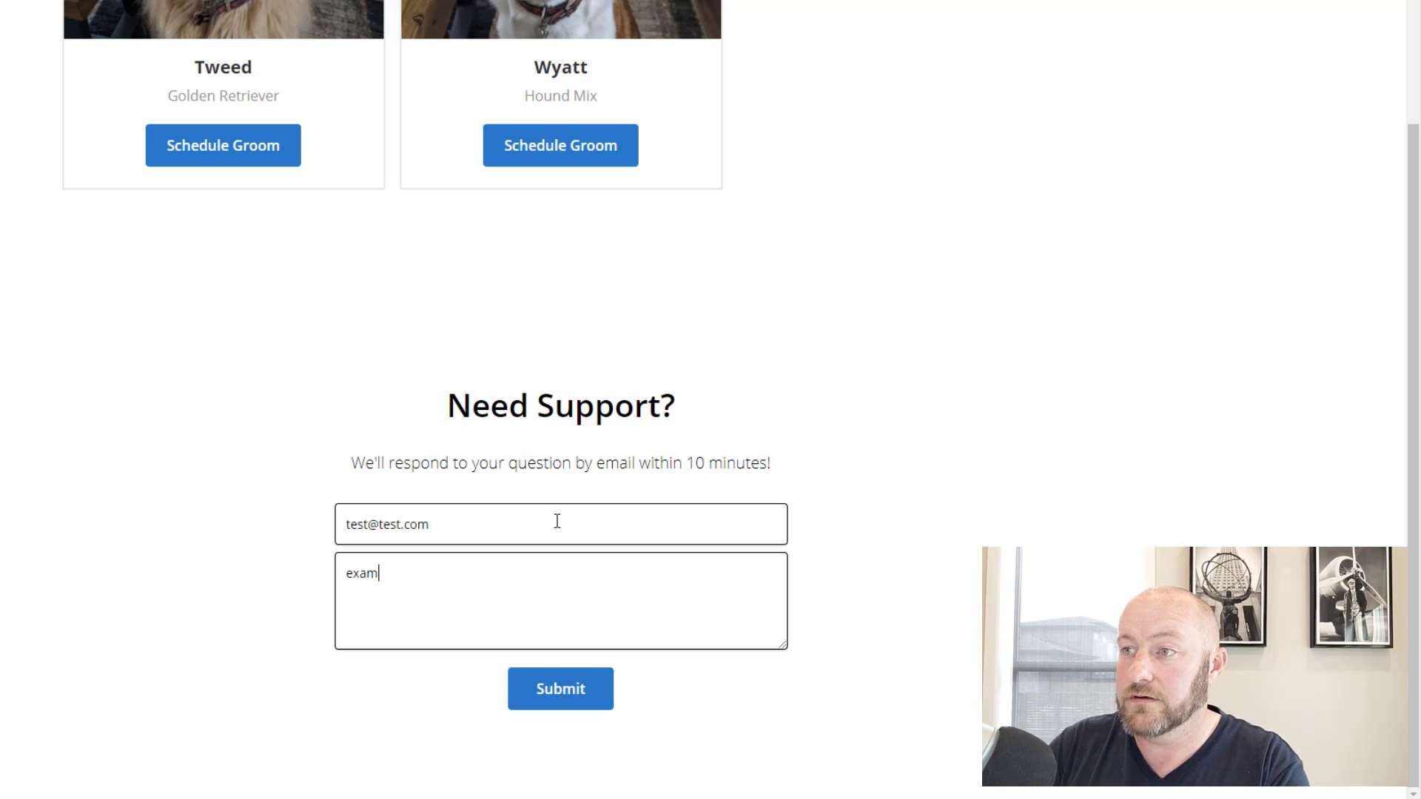
text(ple question?)
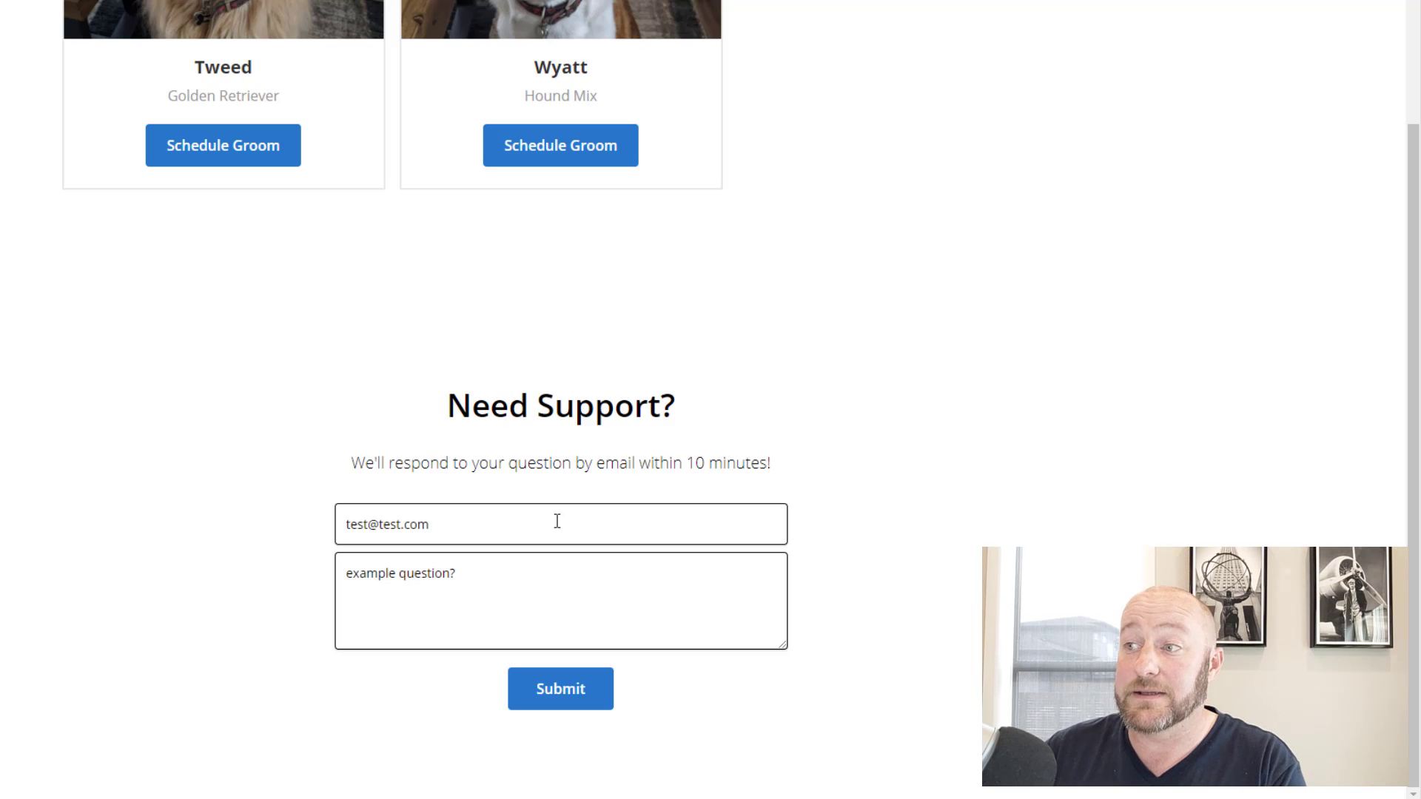
click(599, 697)
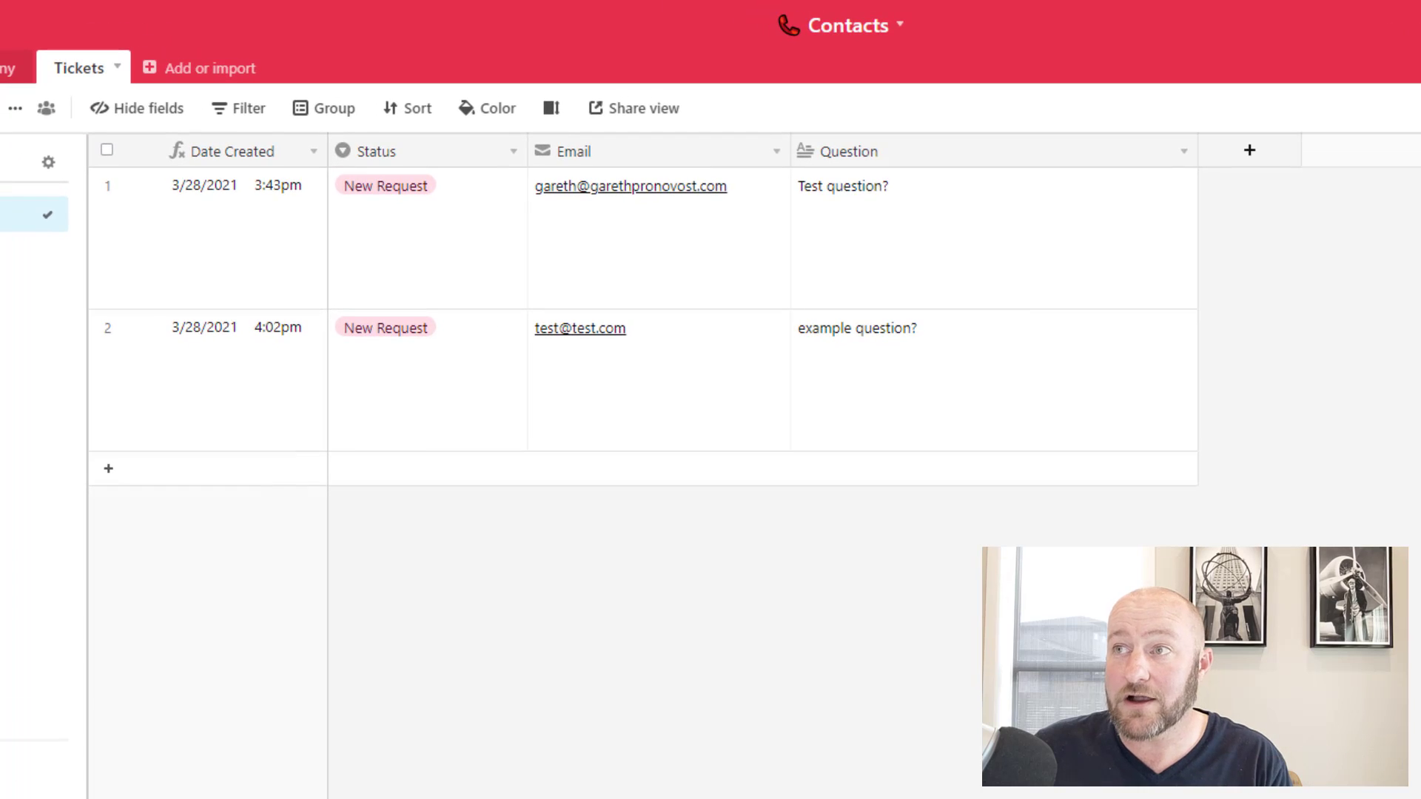
- Change the Status of 'example question?' and 'Test question?' tickets to In Progress
drag(256, 416, 1056, 429)
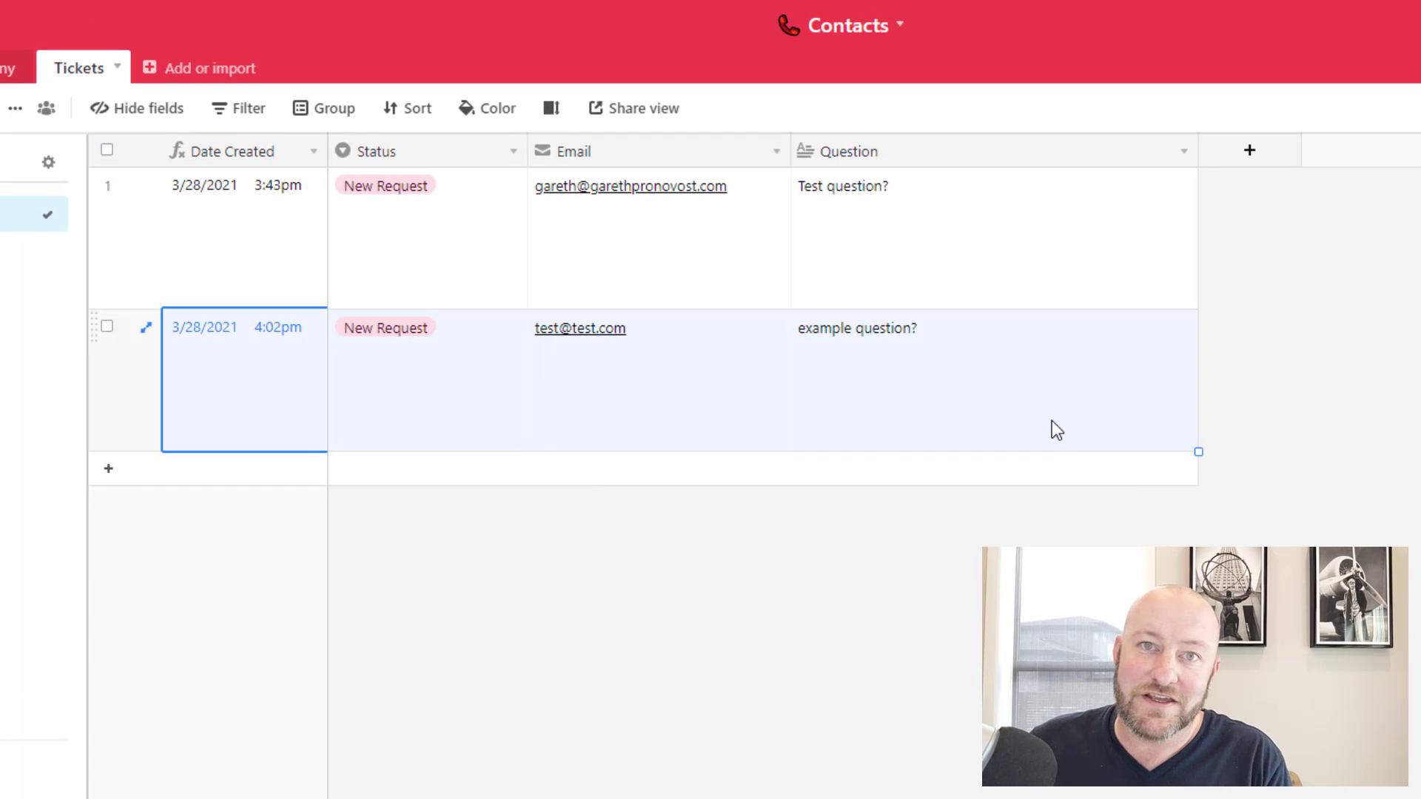
click(366, 369)
click(366, 369)
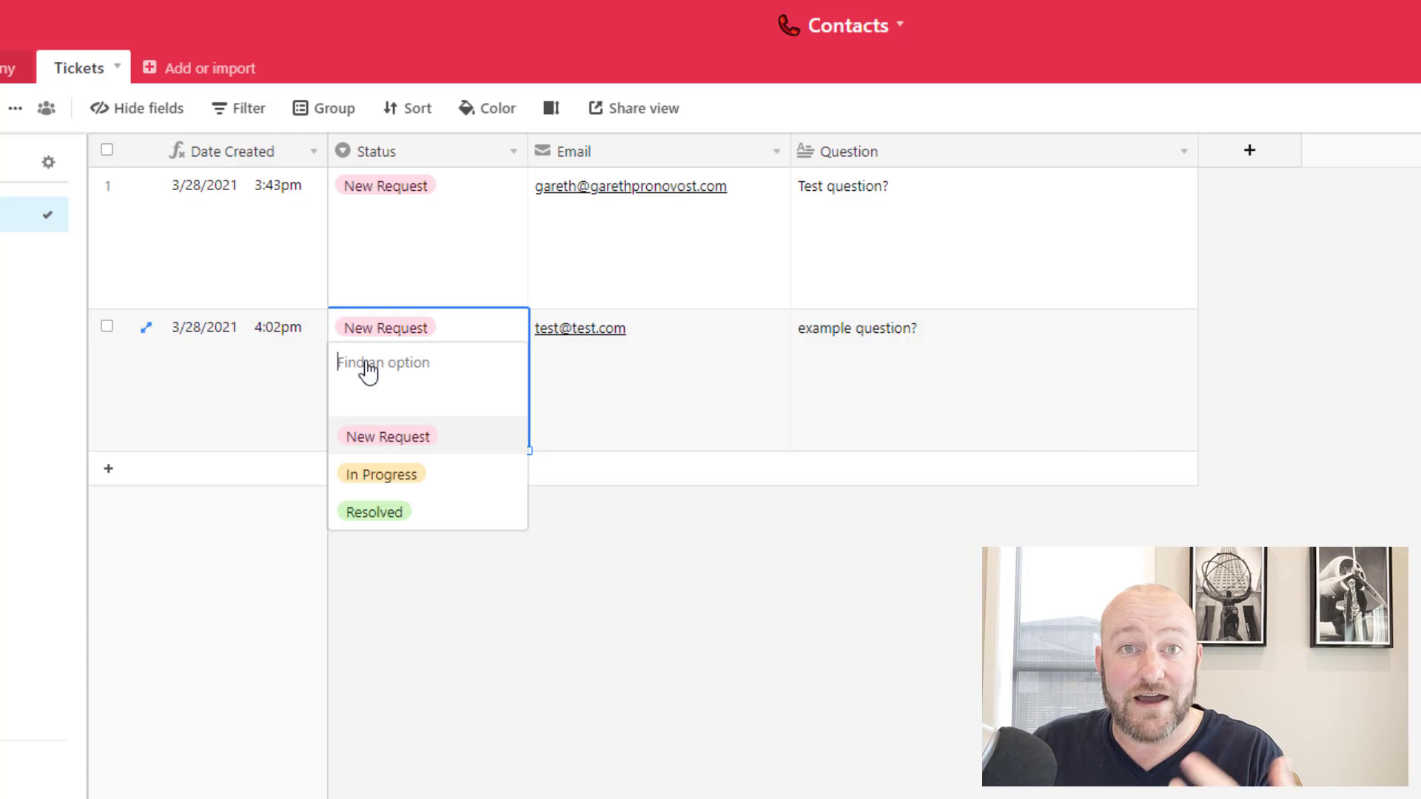
click(424, 487)
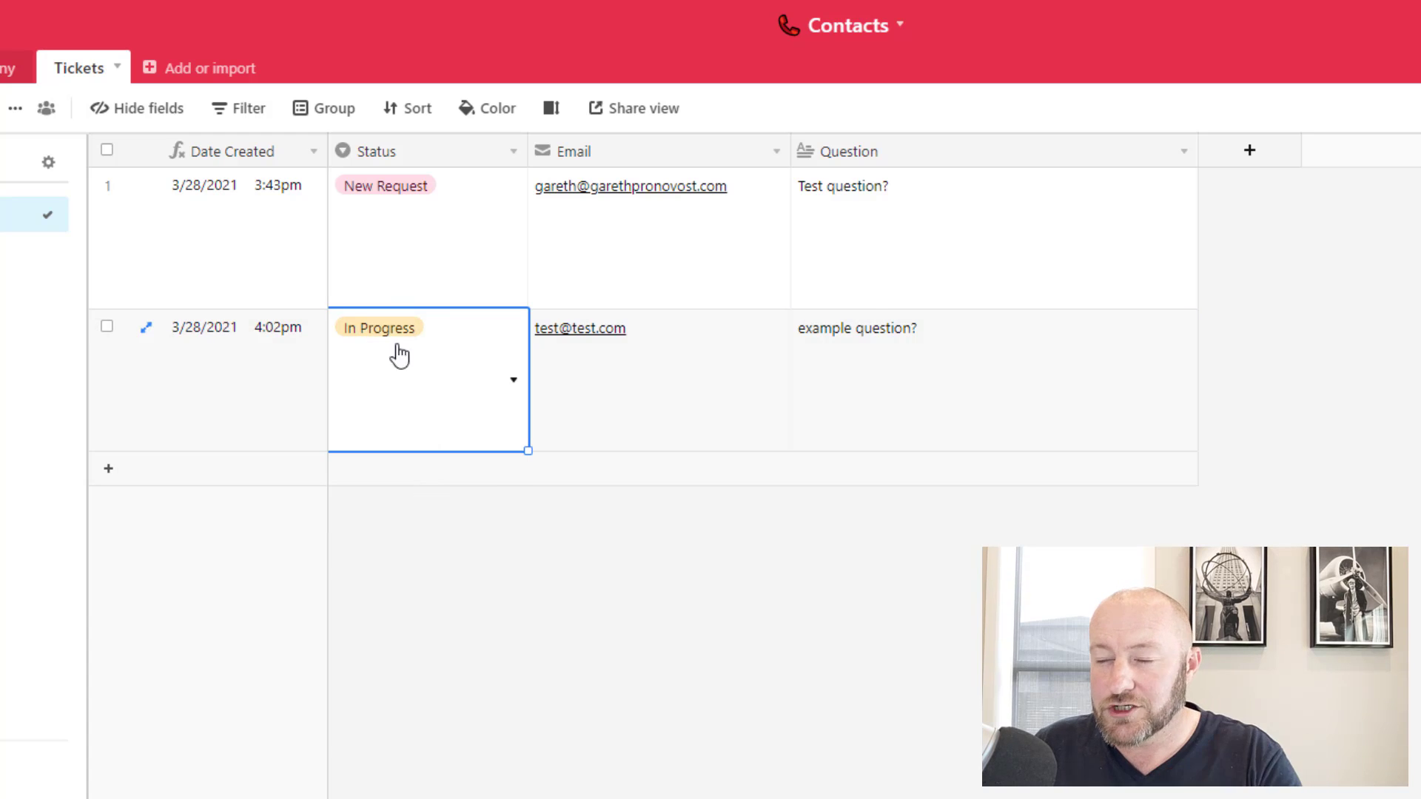
click(391, 267)
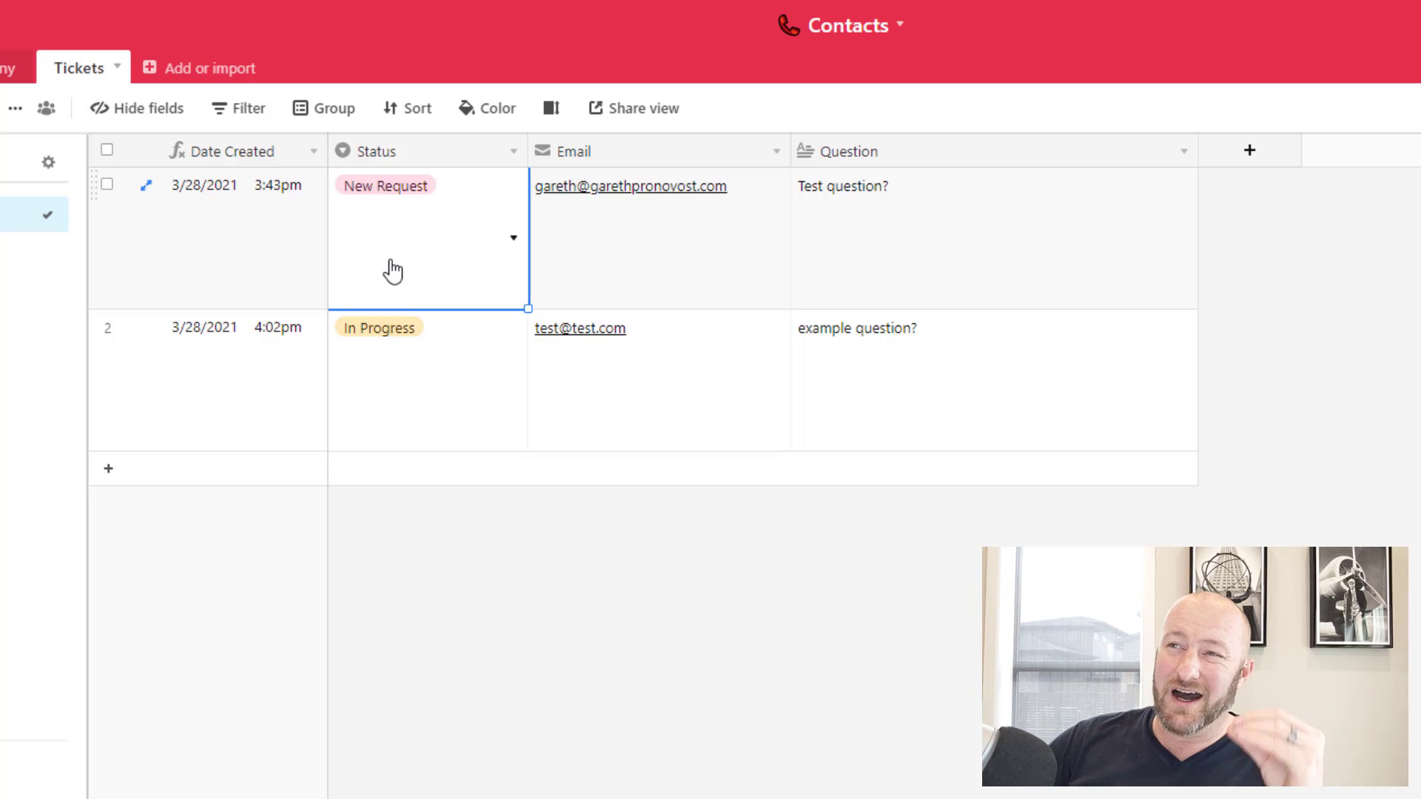
click(397, 262)
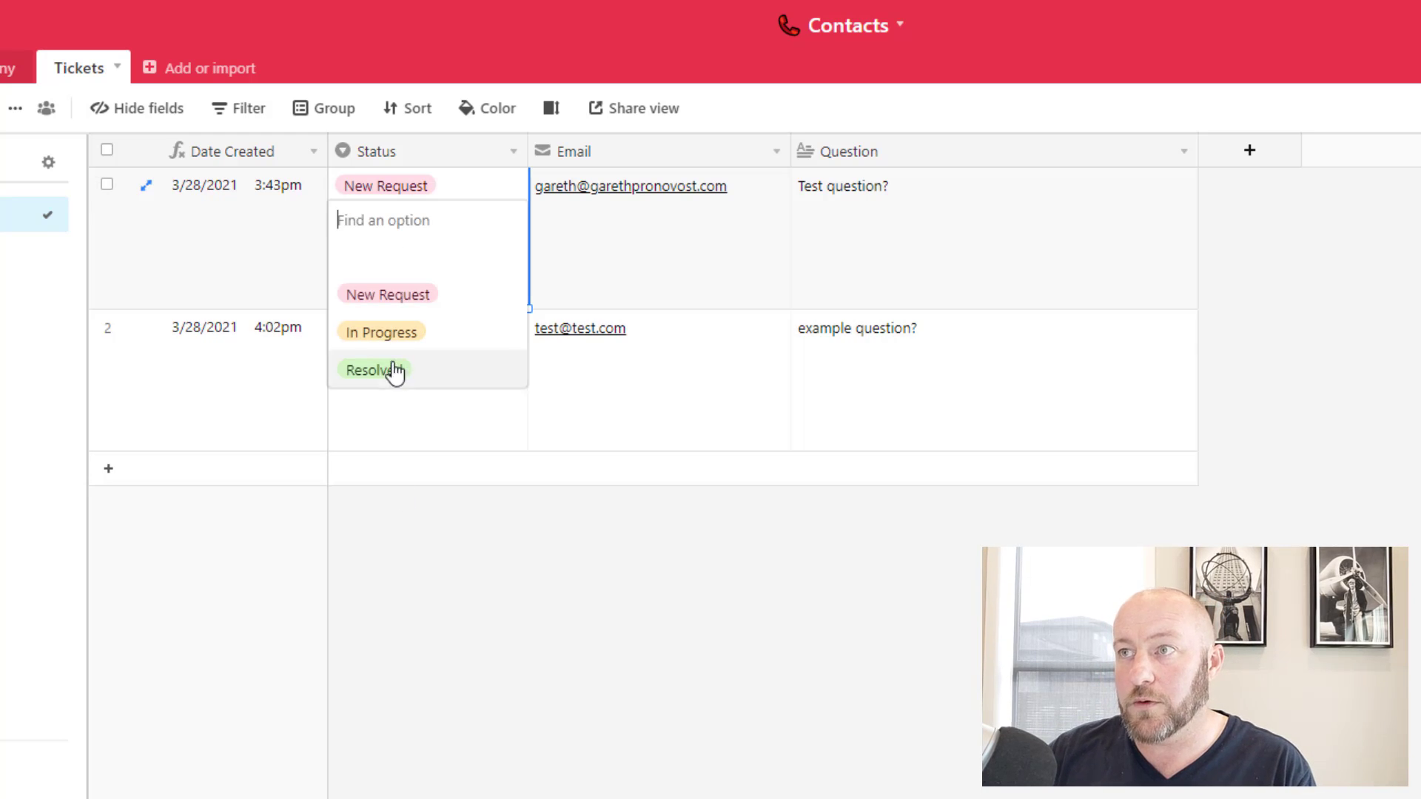
click(385, 337)
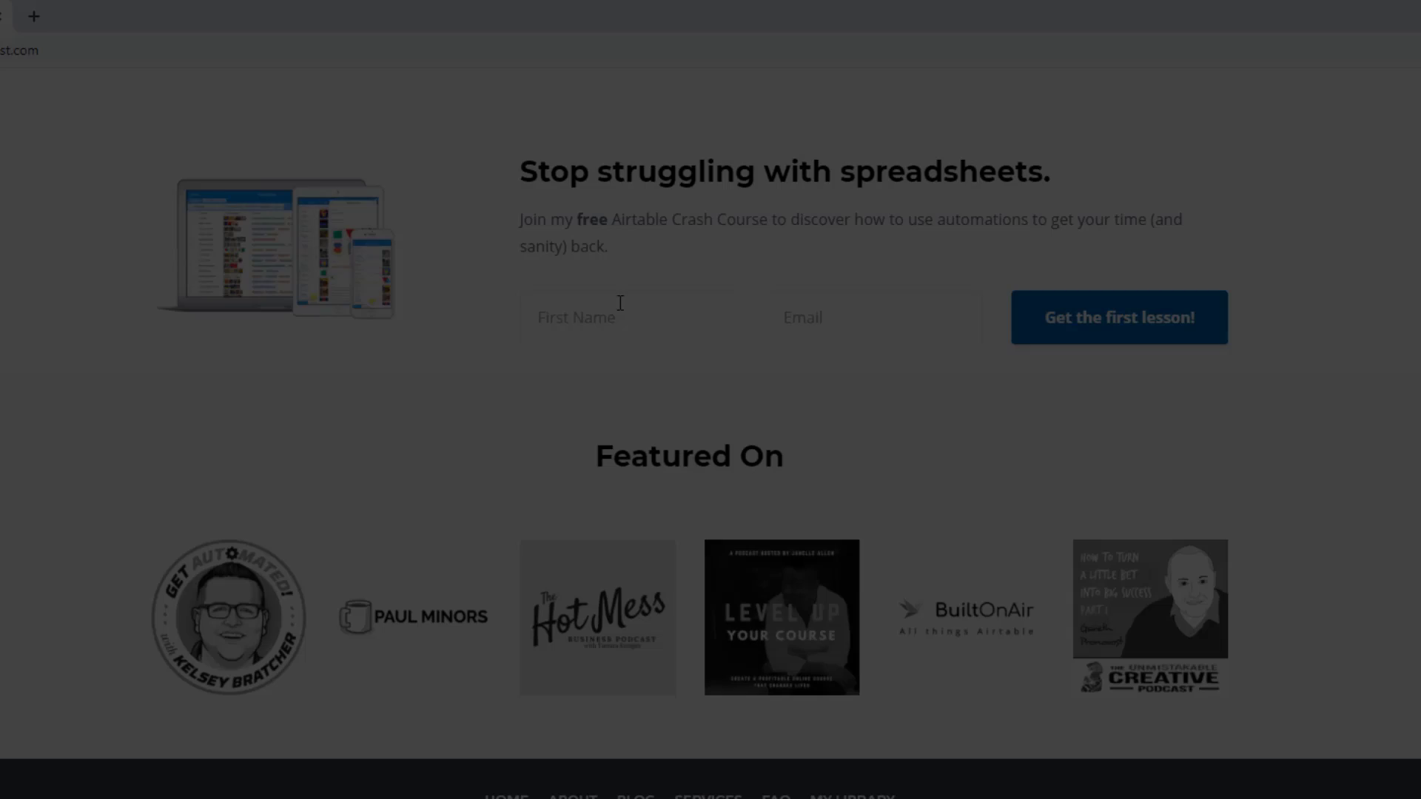
- Fill the signup form's first name and e-mail, accepting the suggested address
click(620, 317)
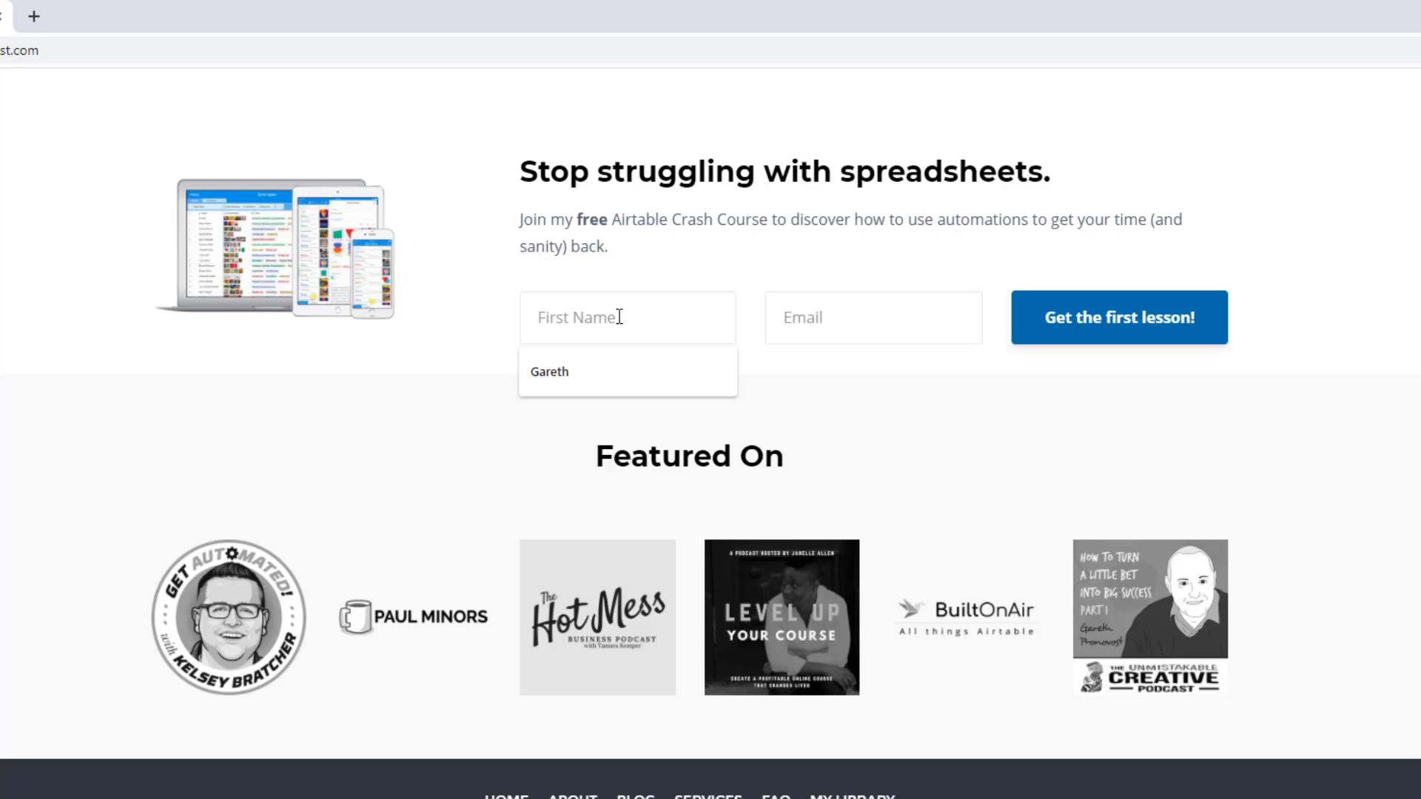
text(Gareth)
key(Tab)
text(garet)
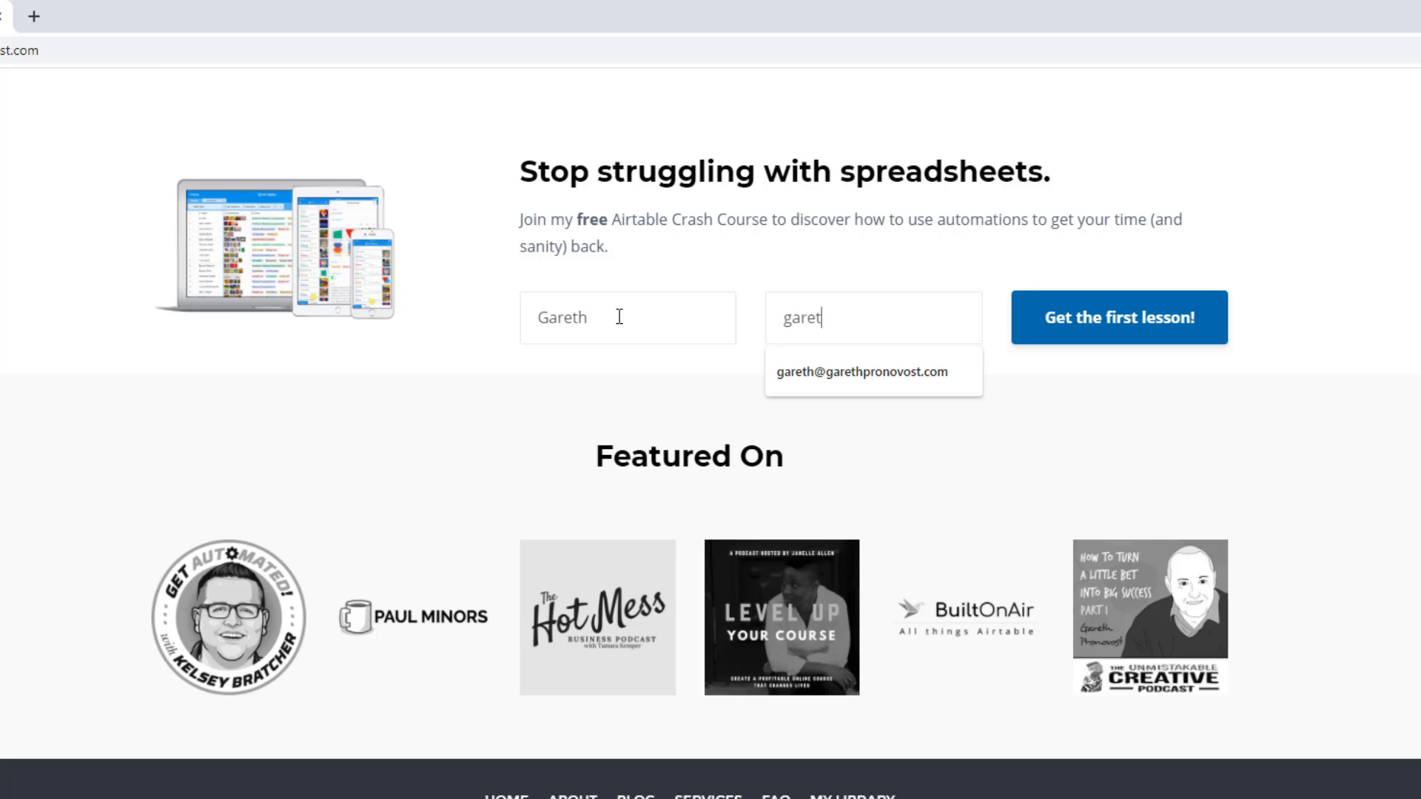
key(Down)
key(Return)
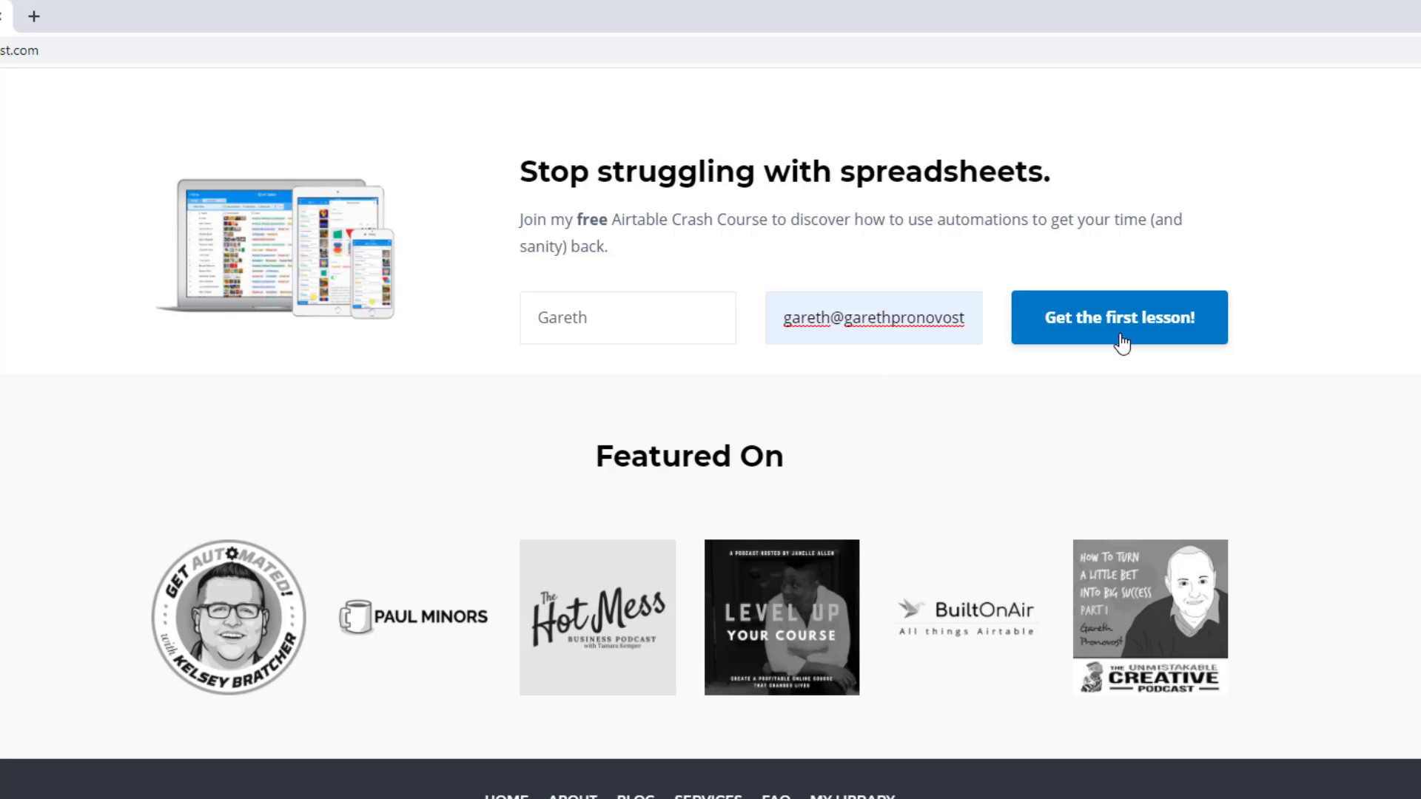
- Go to the Services page and scroll to the three support option cards
scroll(1119, 343, up, 20)
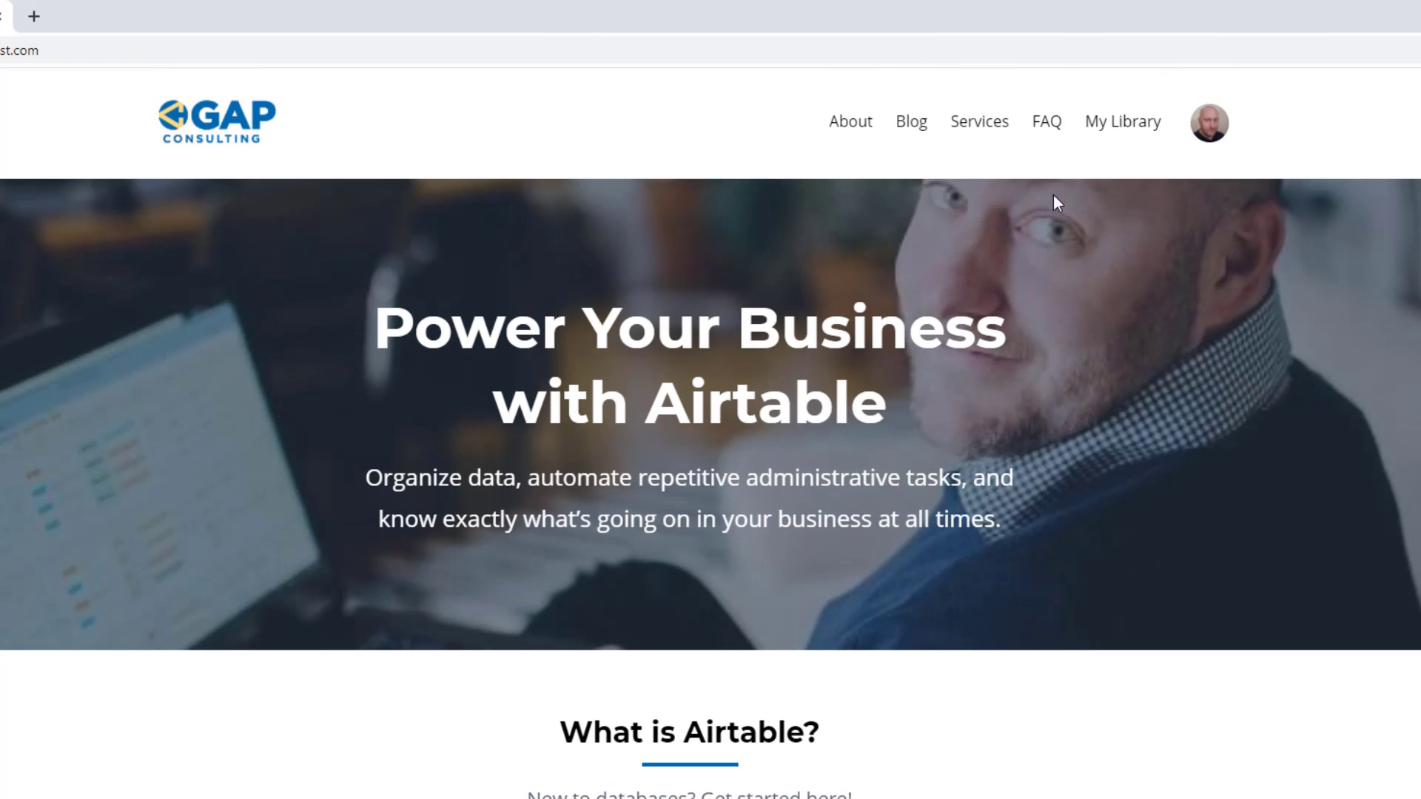
click(981, 125)
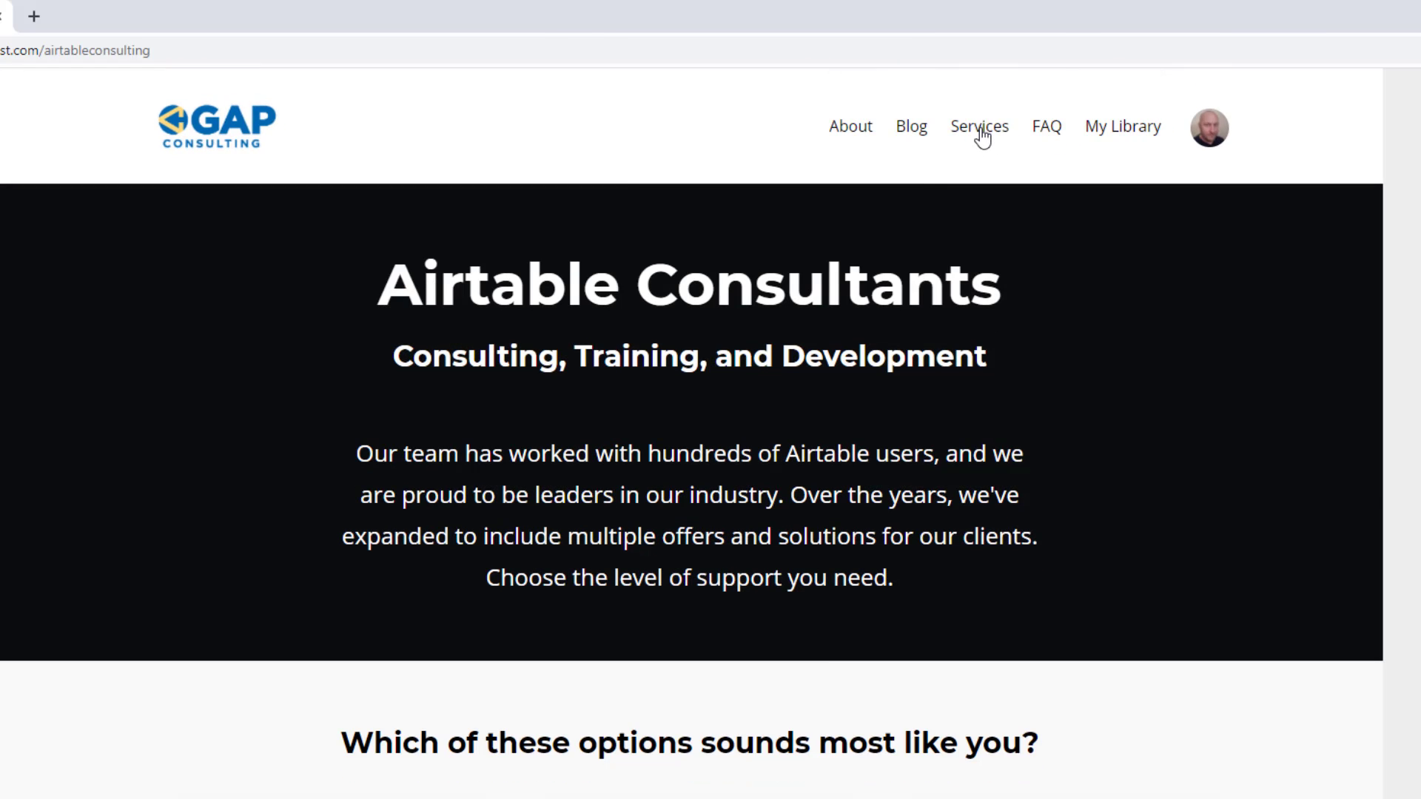
scroll(523, 495, down, 10)
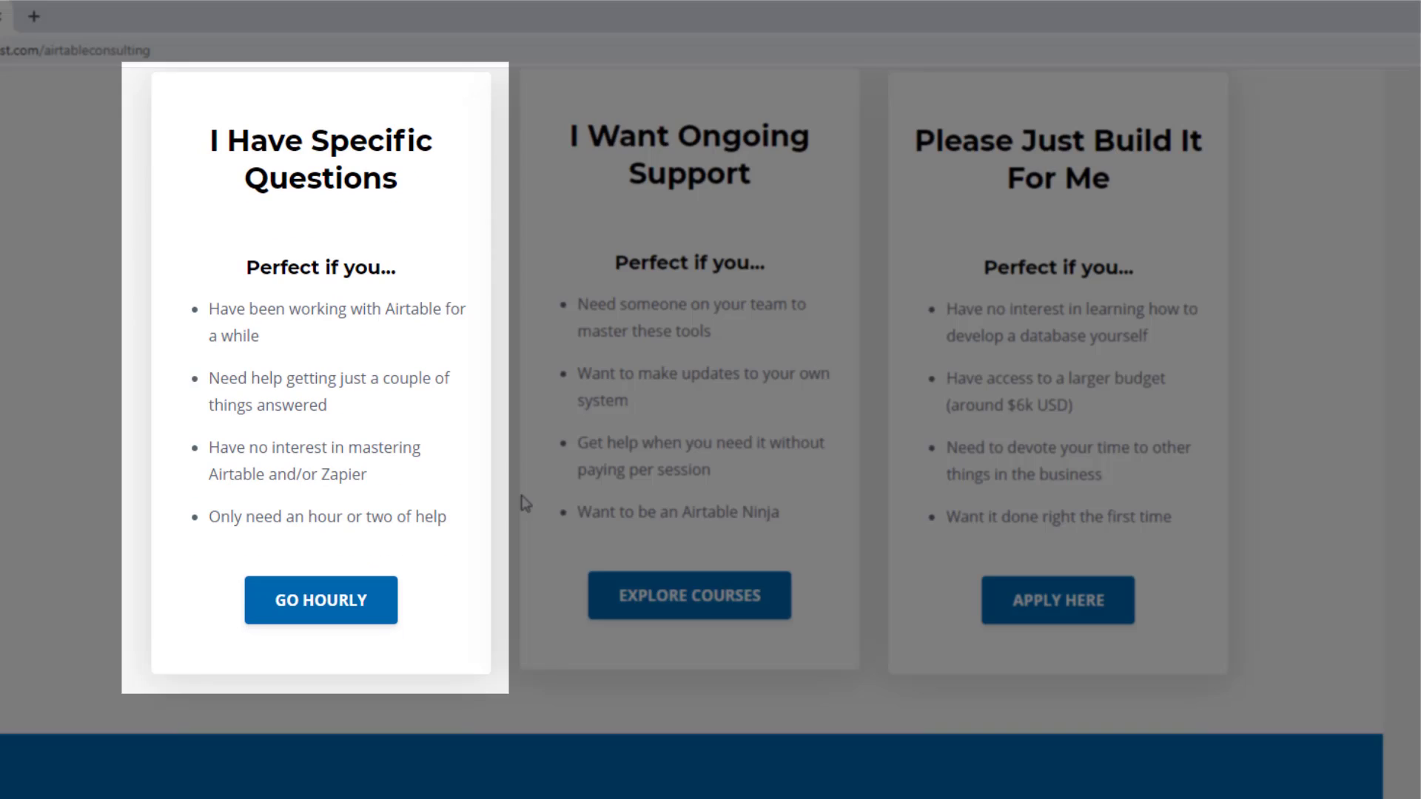